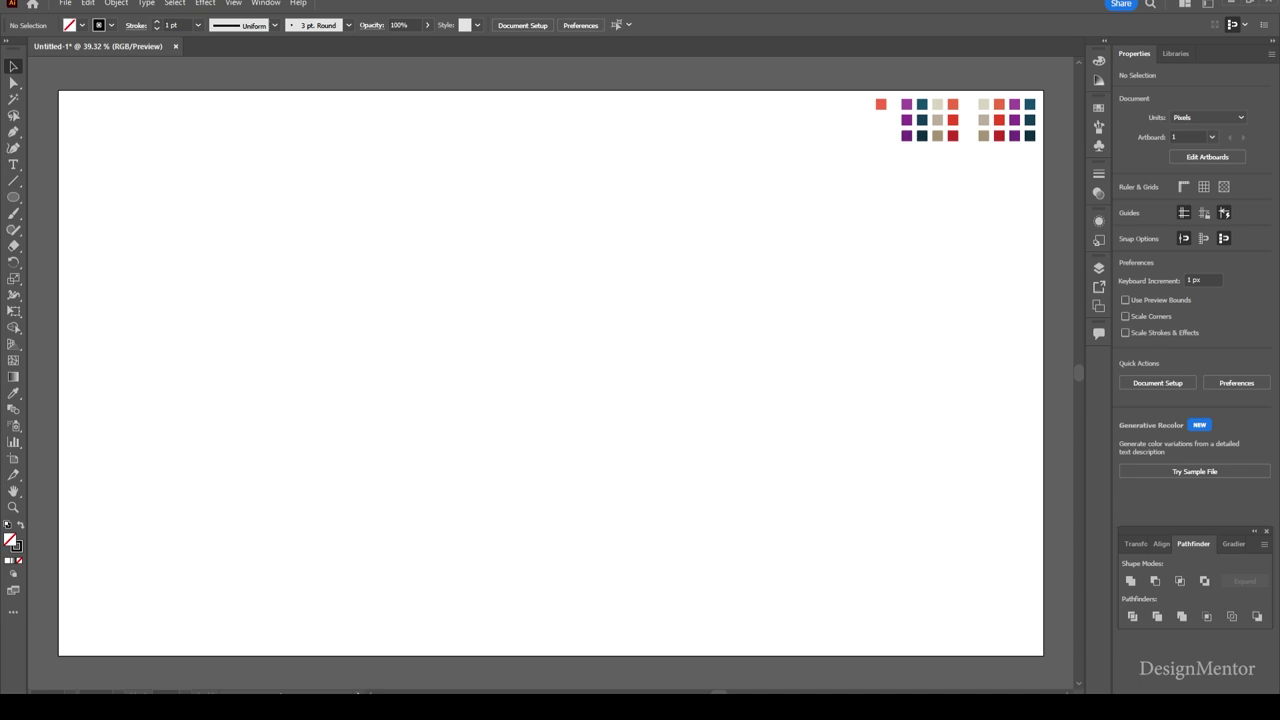
Create a 400 px circle and centre it on the artboard.
key("i")
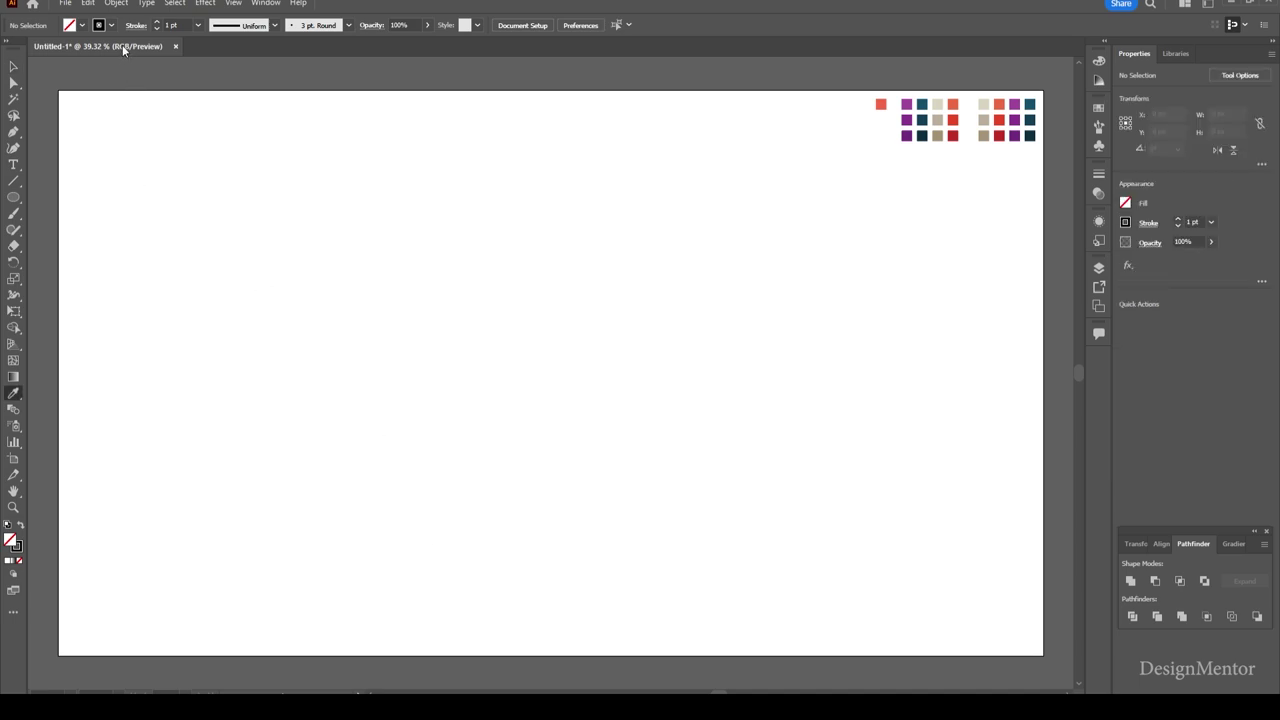
left_click(110, 25)
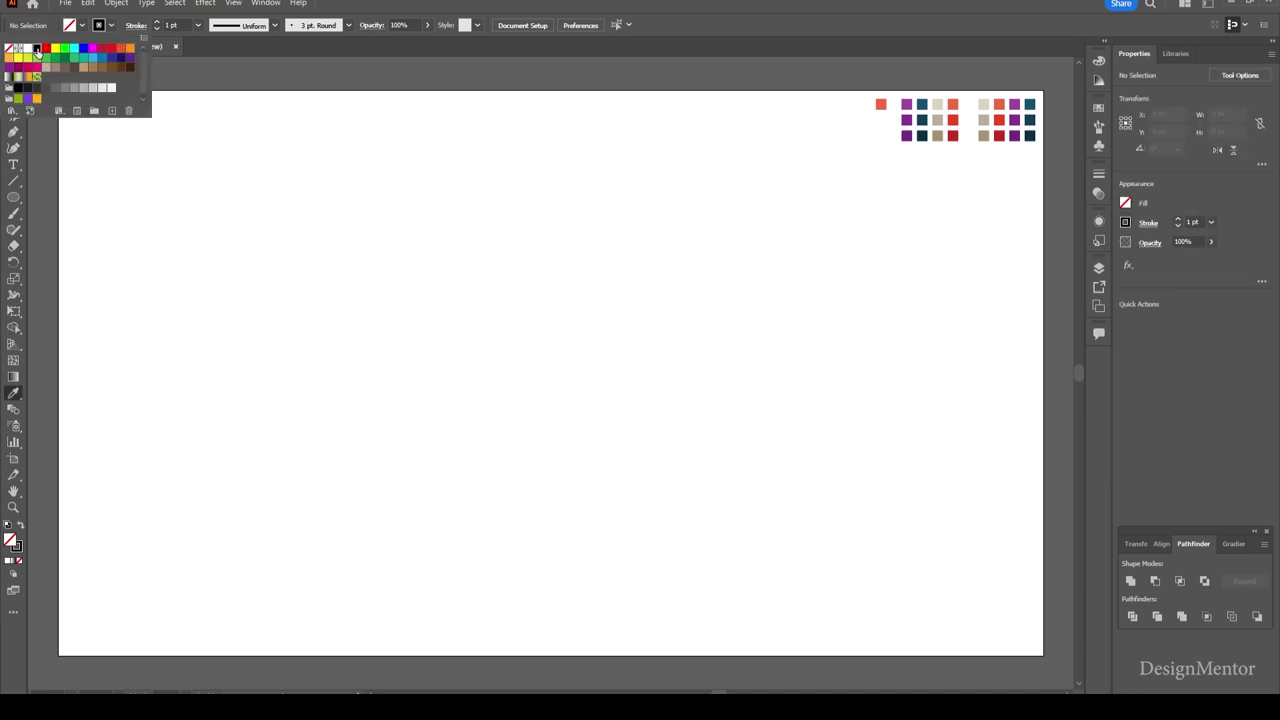
left_click(37, 53)
left_click_drag(13, 197, 75, 232)
left_click(503, 329)
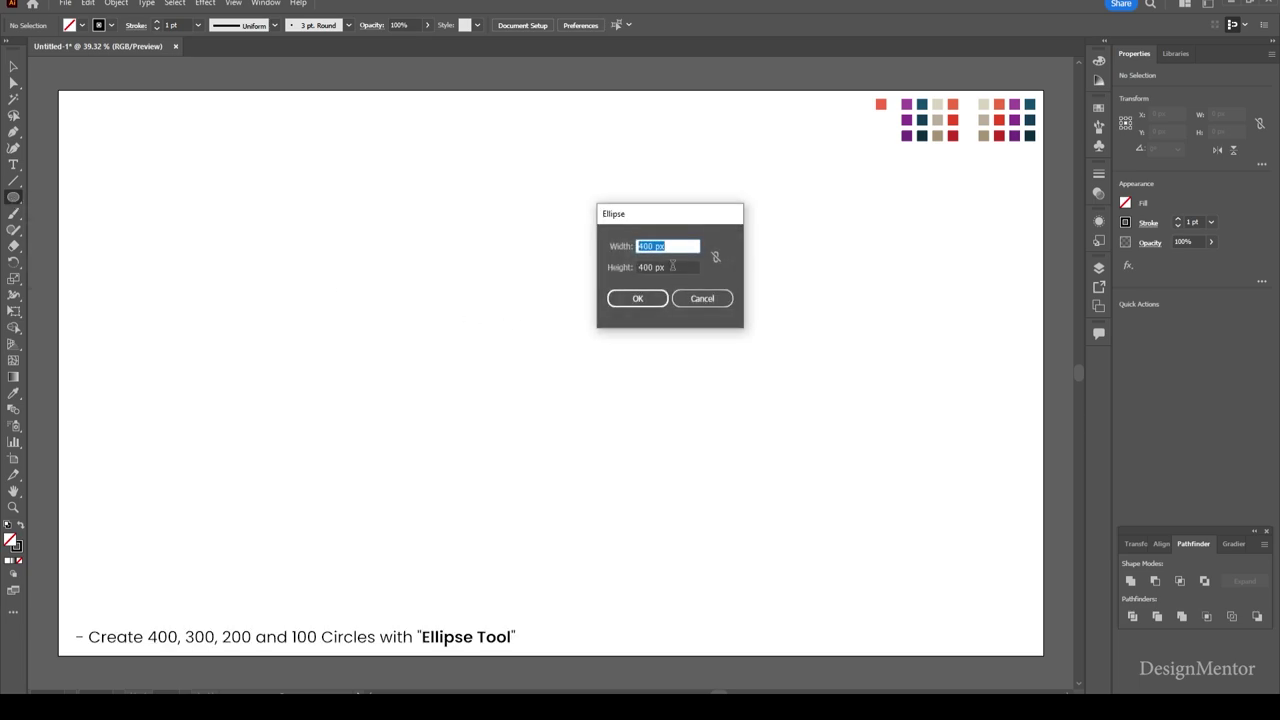
key("Tab")
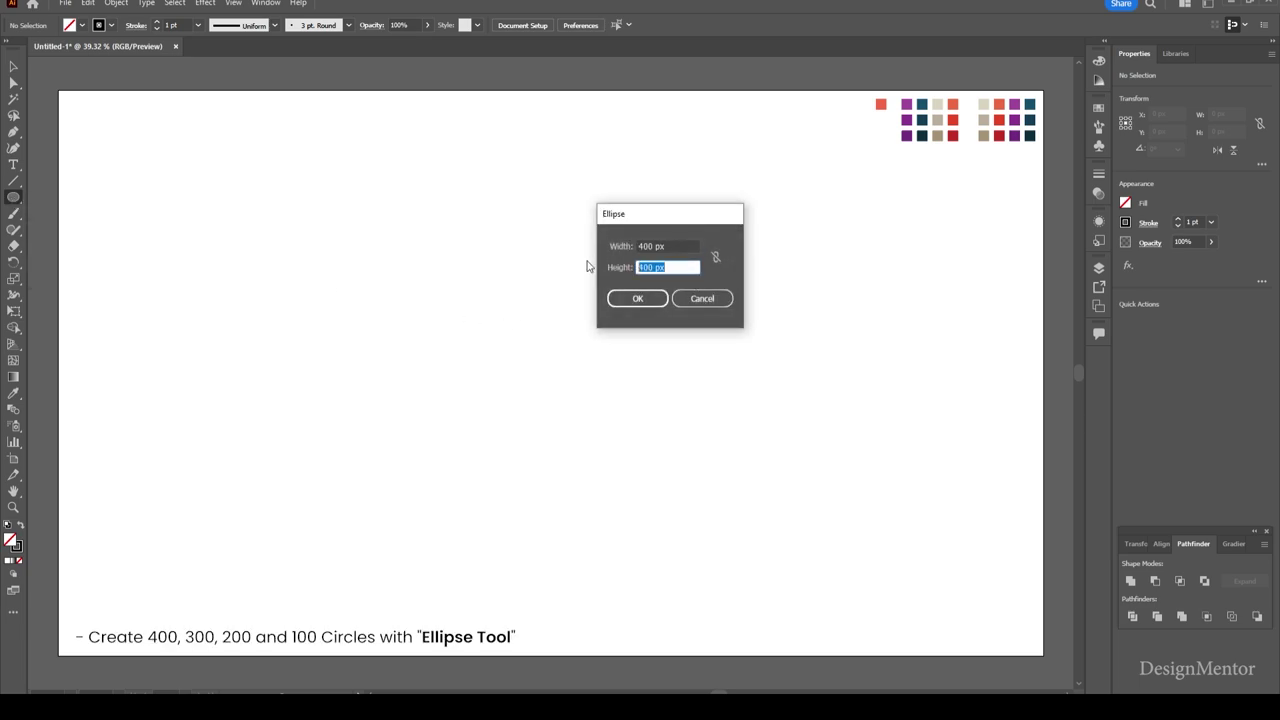
left_click(640, 299)
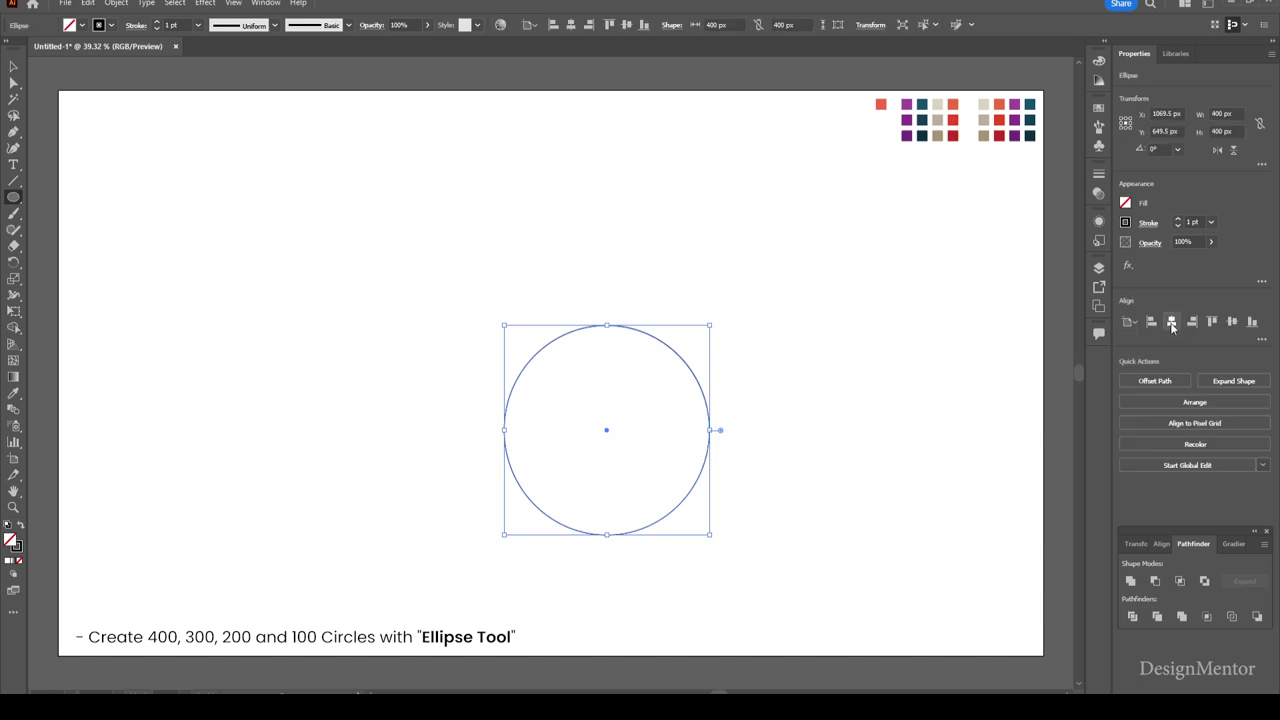
left_click(1171, 321)
left_click(1231, 322)
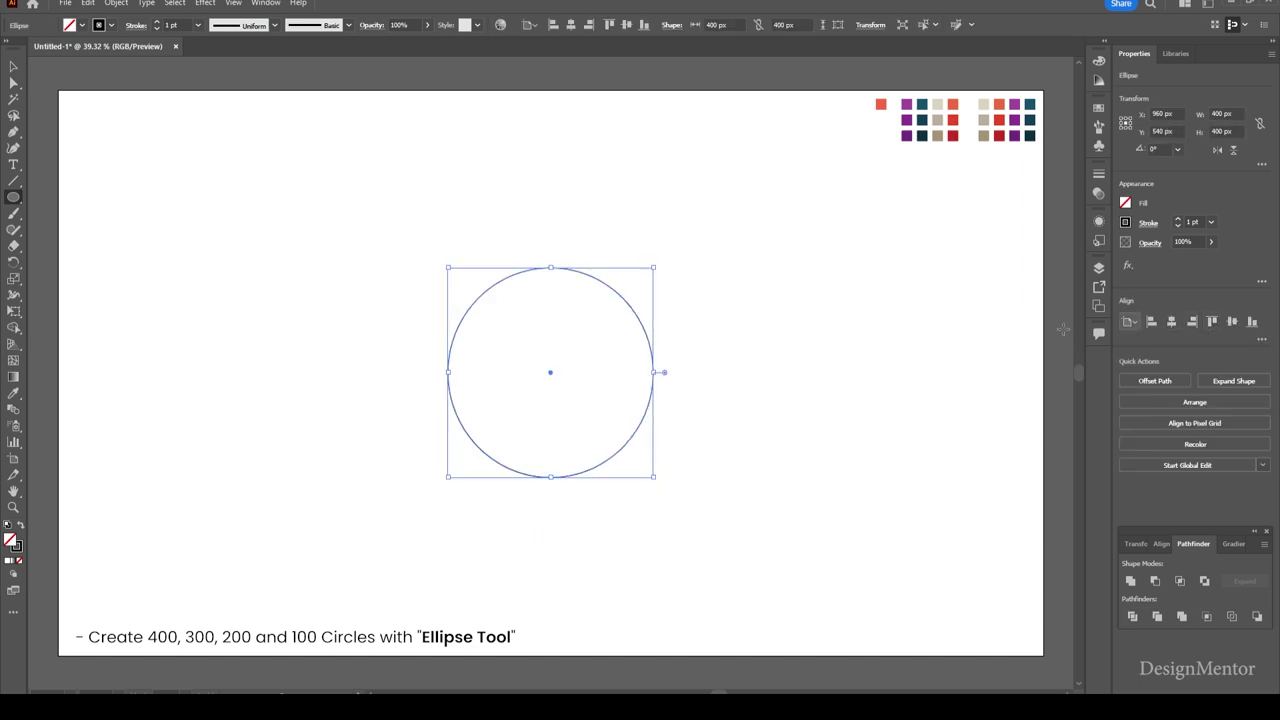
Paste a copy of the circle in front and resize it to 300 x 300 px.
key("v")
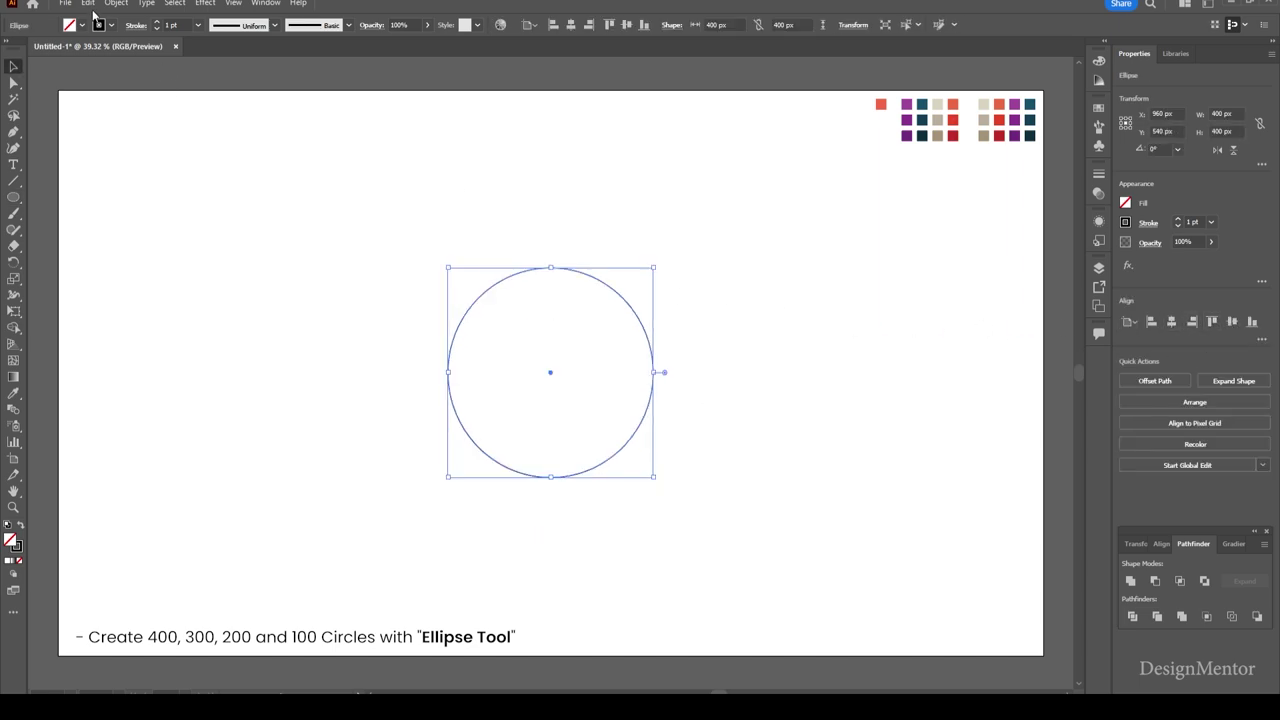
left_click(88, 3)
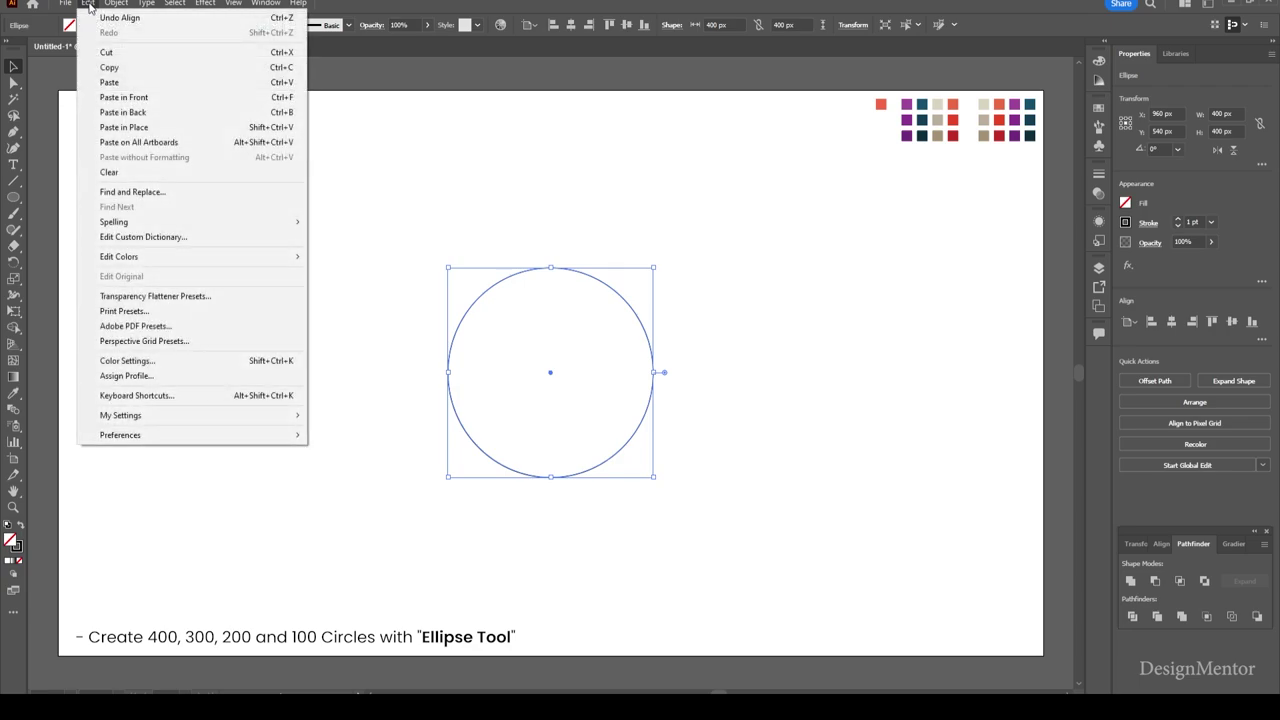
left_click(126, 68)
left_click(88, 5)
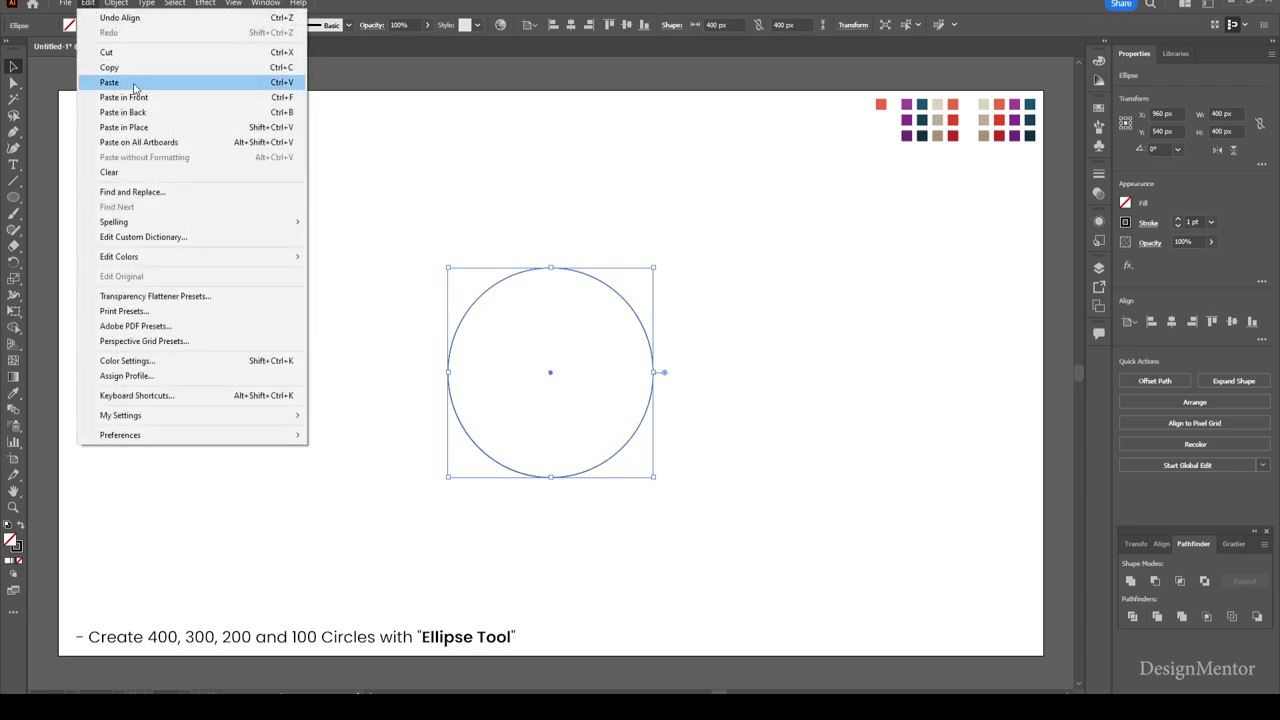
left_click(137, 97)
double_click(1222, 113)
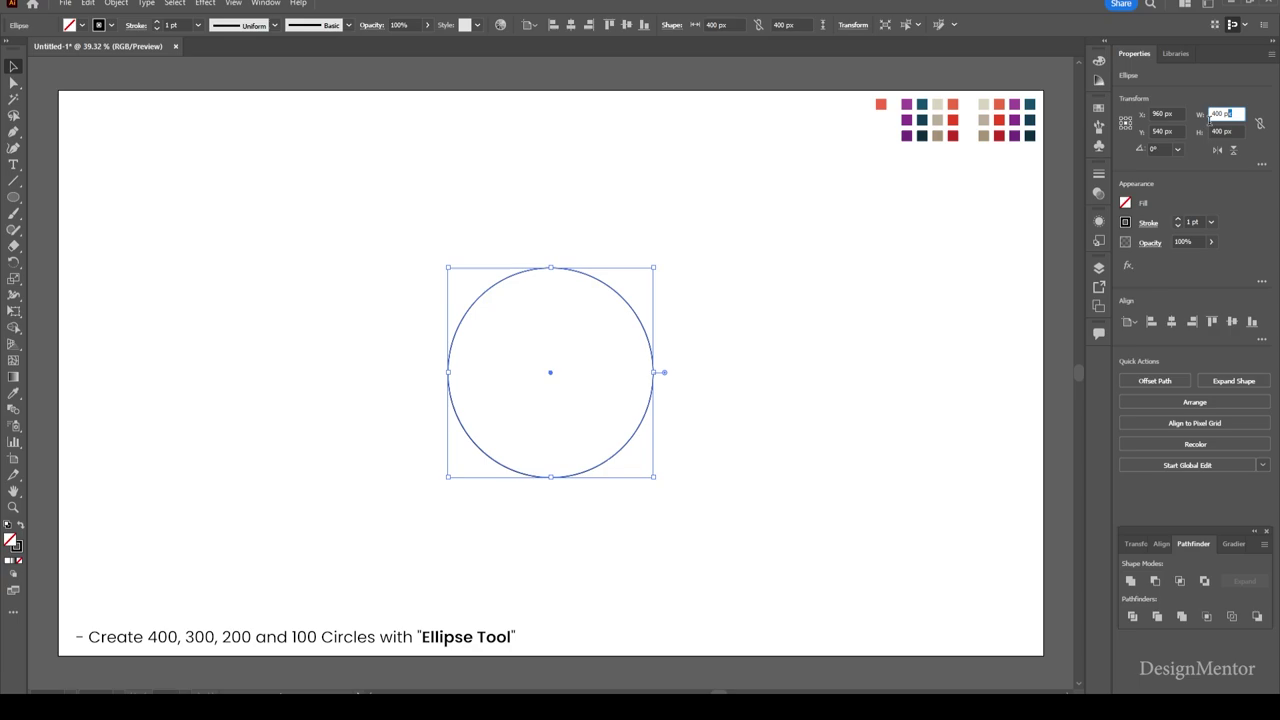
type("300")
key("Tab")
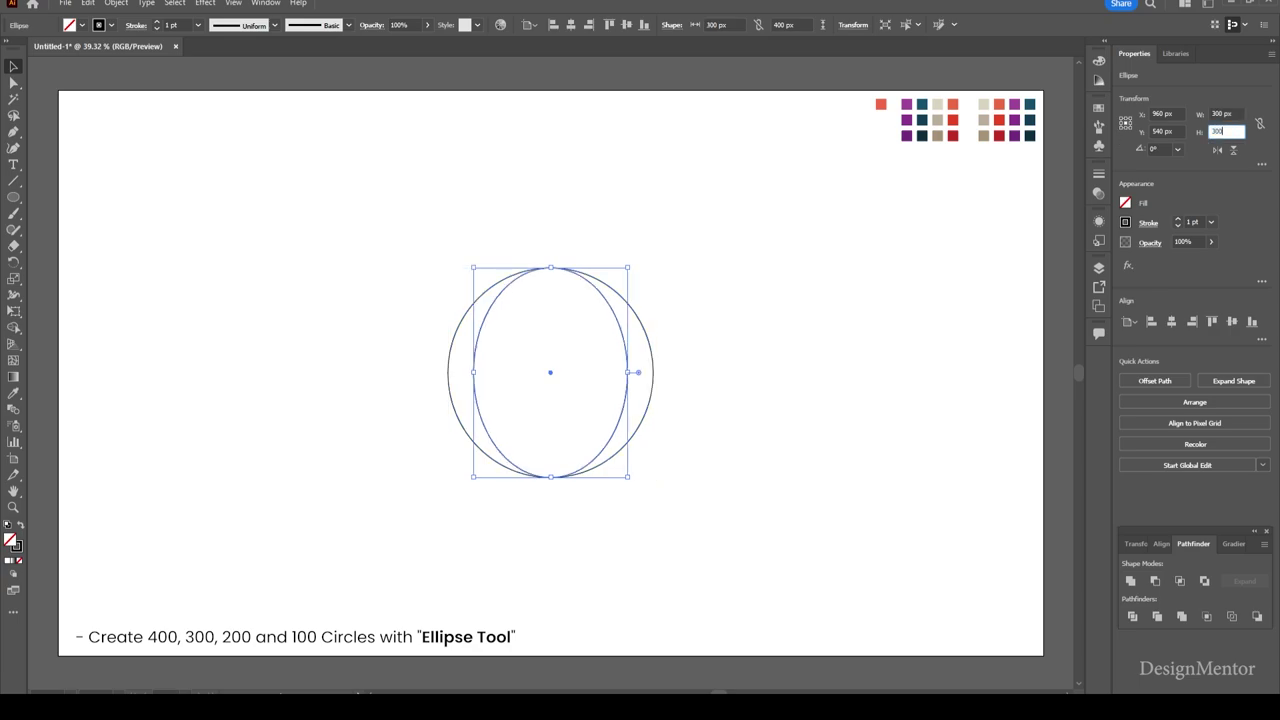
key("Return")
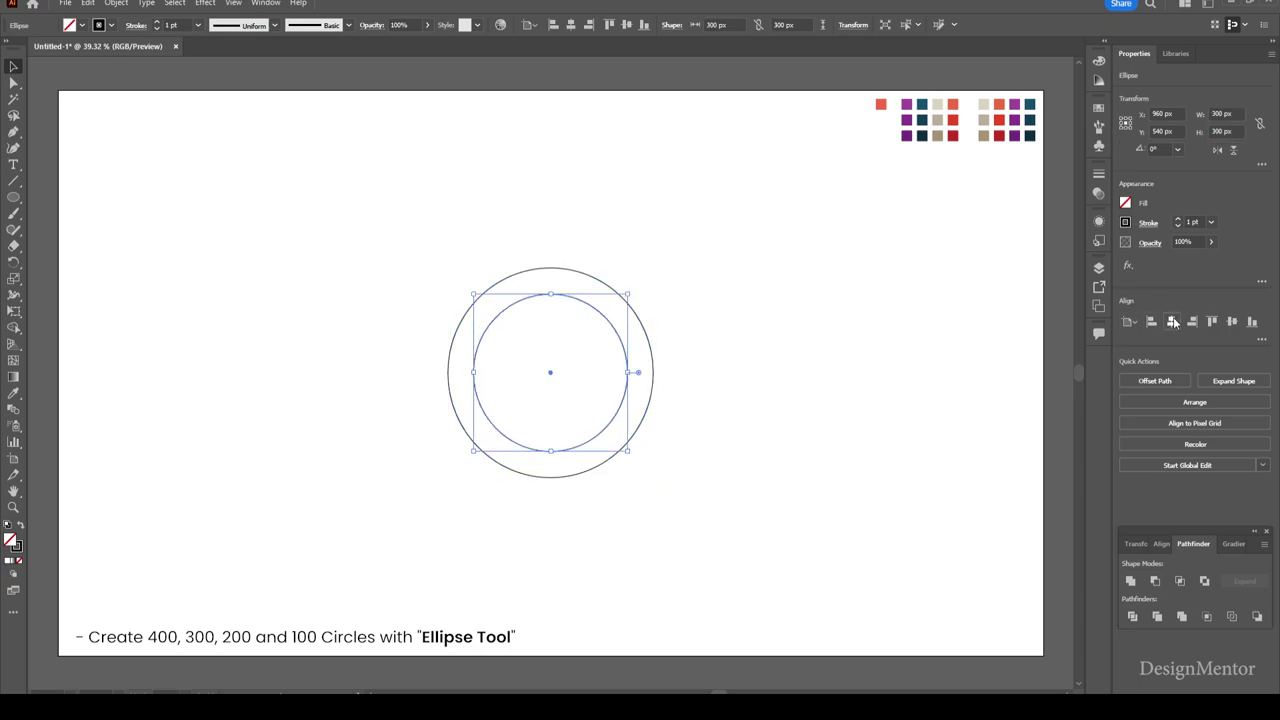
Paste another copy behind and resize it to 200 x 200 px.
left_click(88, 4)
left_click(109, 67)
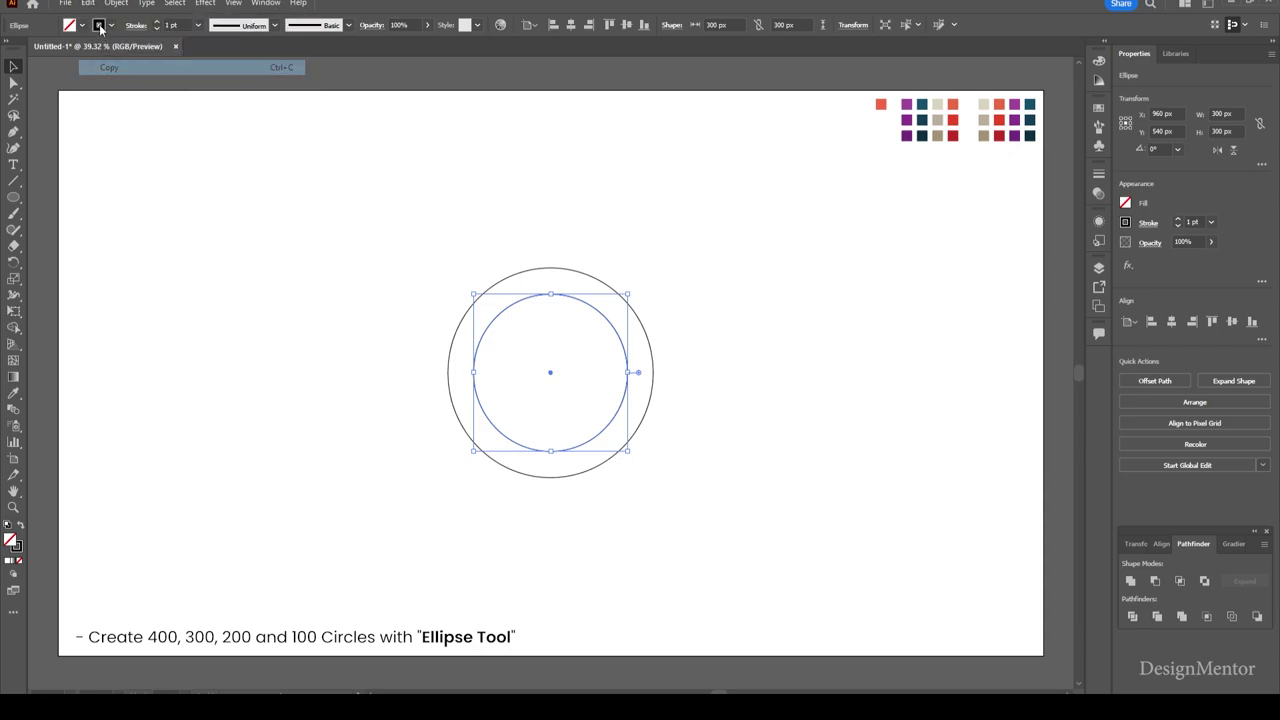
left_click(88, 4)
left_click(128, 113)
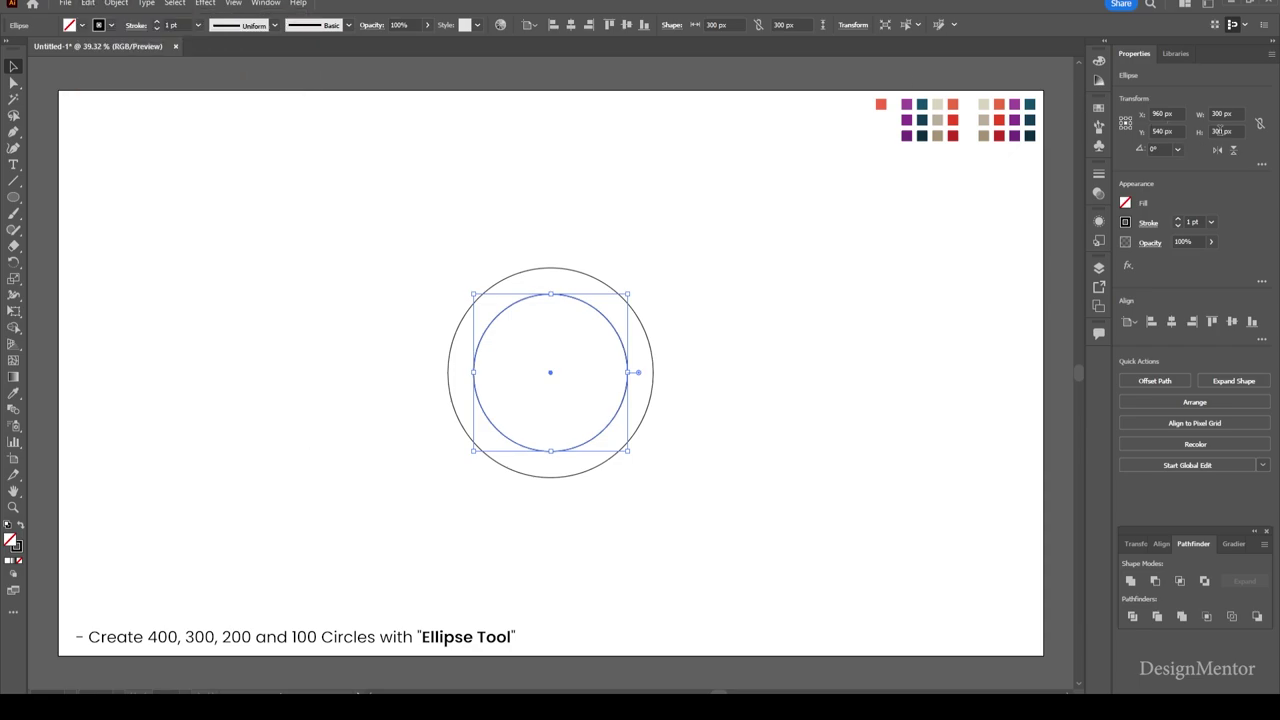
type("200")
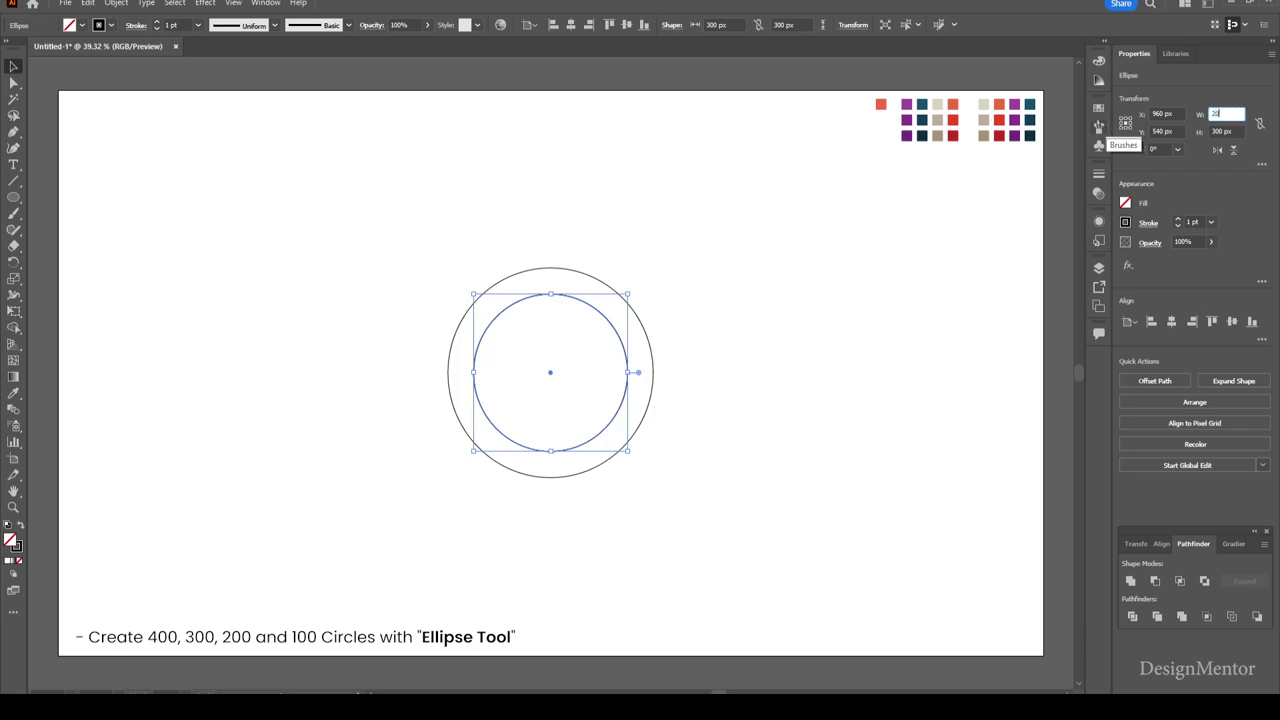
key("Tab")
type("200")
key("Return")
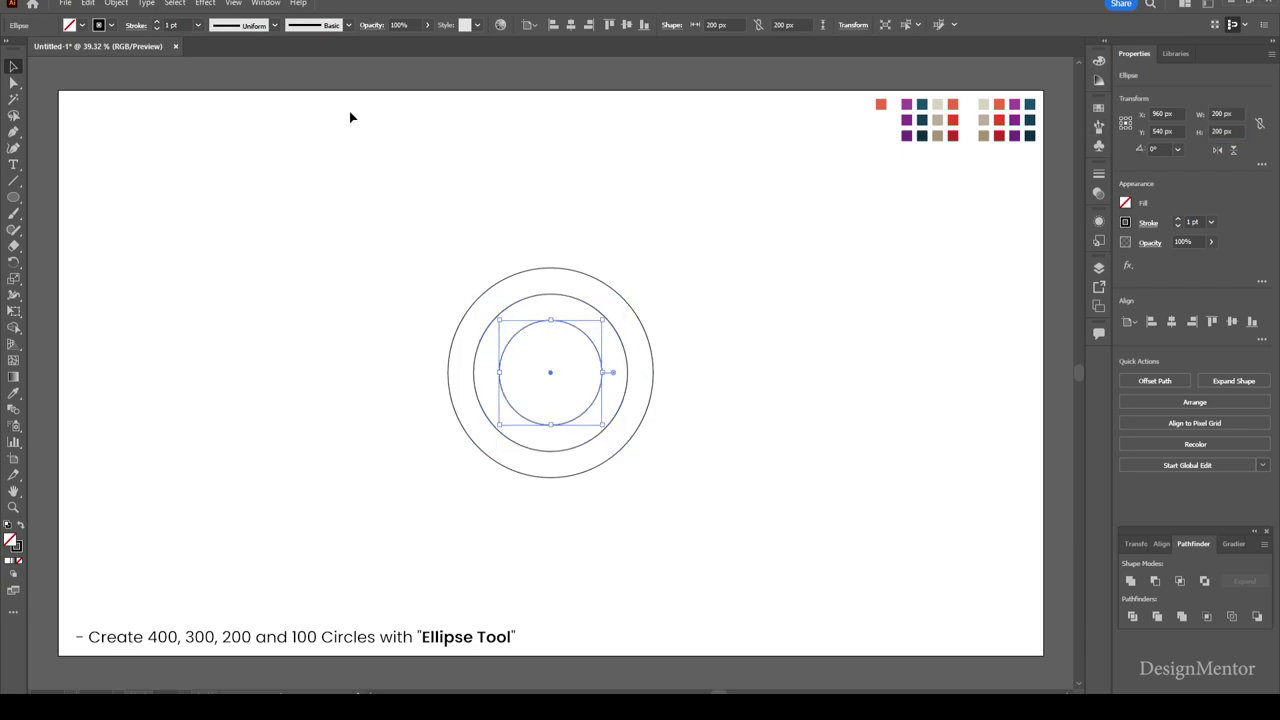
Paste a final copy in place and resize it to 100 x 100 px.
left_click(88, 3)
left_click(111, 65)
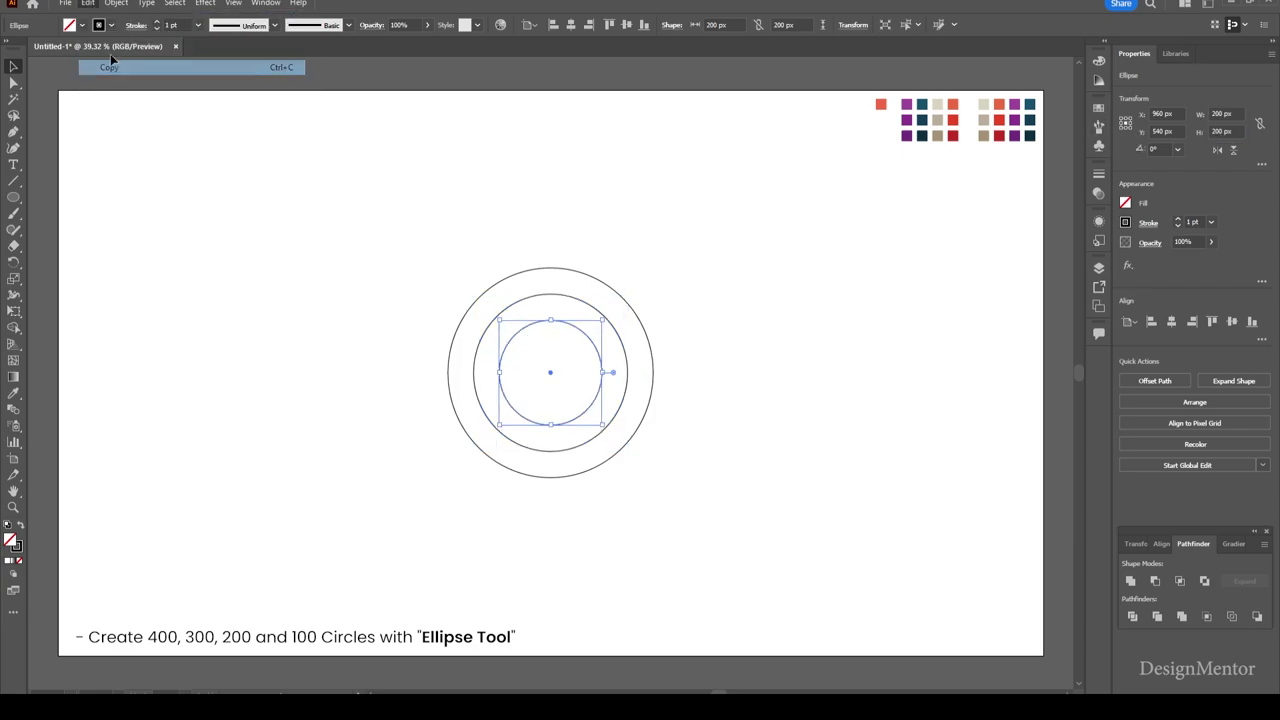
left_click(88, 3)
left_click(111, 96)
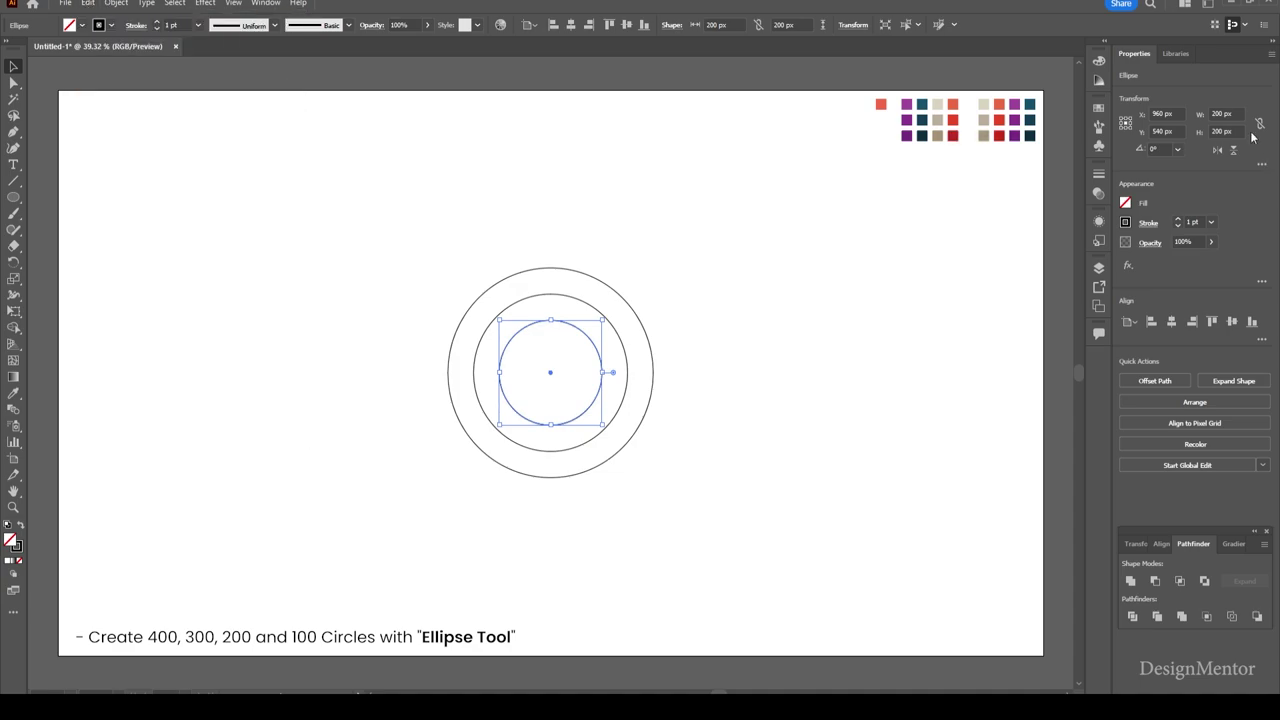
left_click(1238, 113)
type("100")
key("Tab")
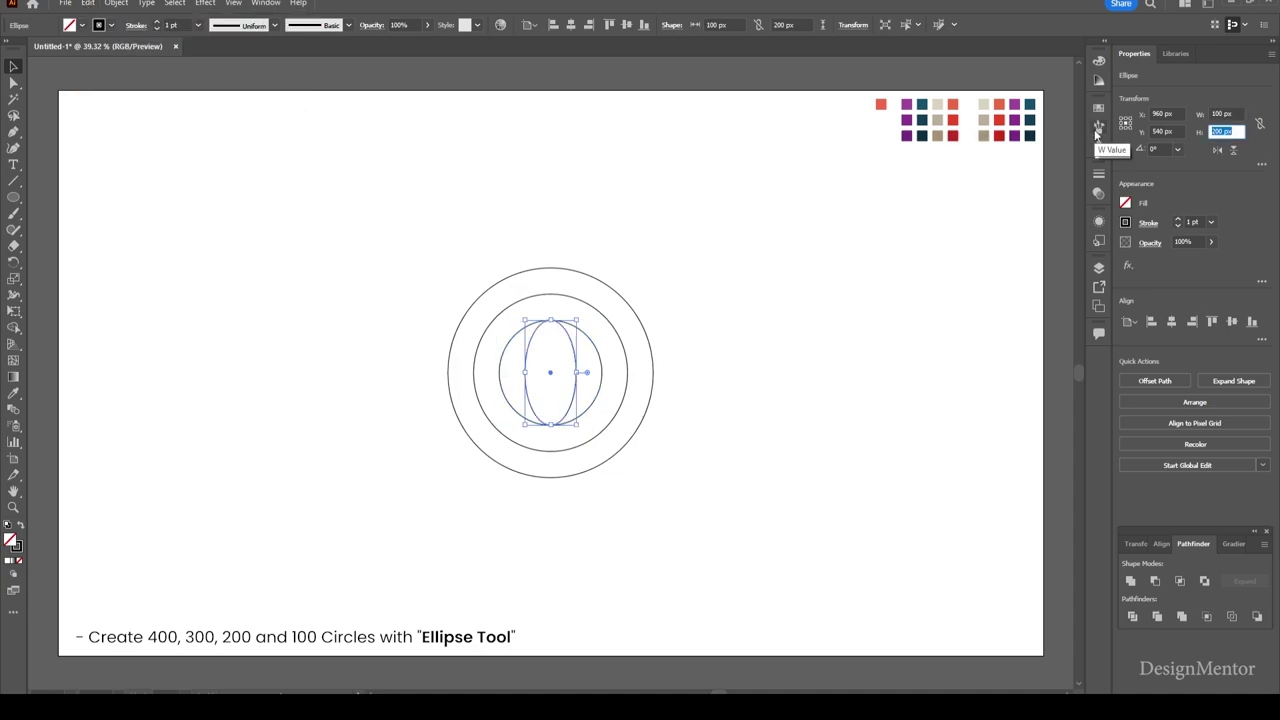
type("100")
key("Return")
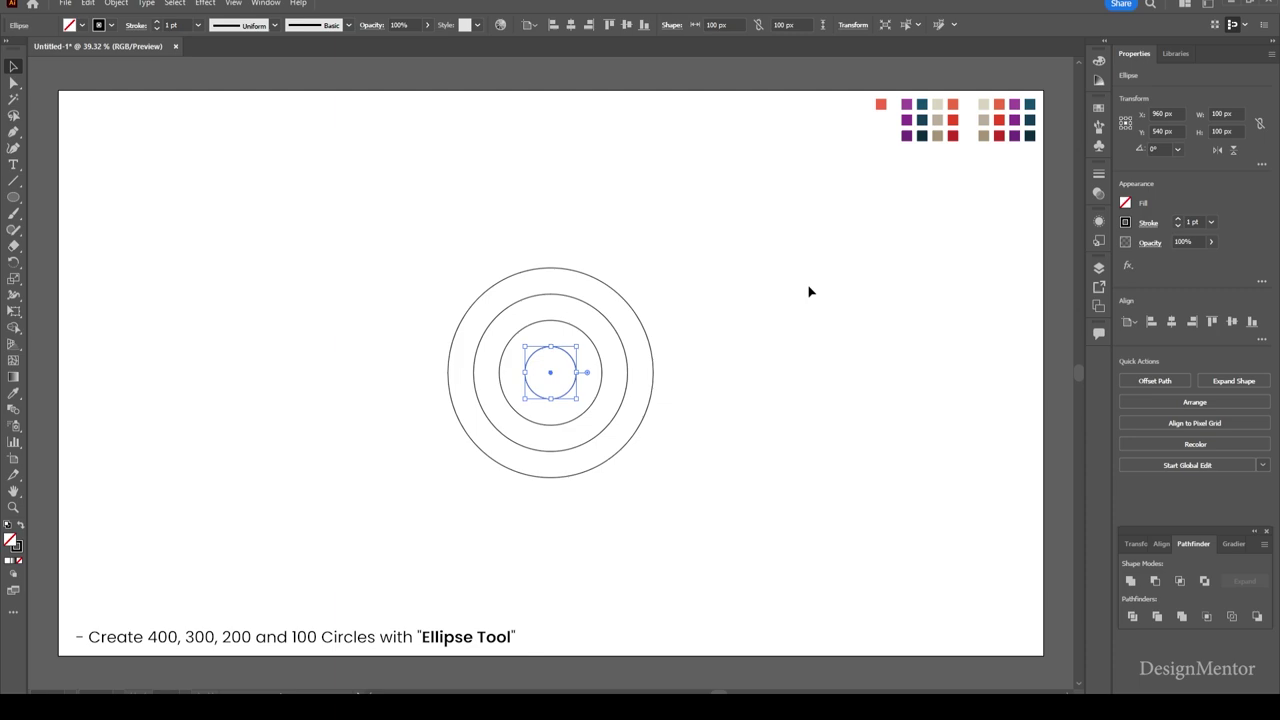
left_click(760, 320)
Bottom-align all four circles so they touch at one point, and group them.
left_click_drag(418, 254, 737, 544)
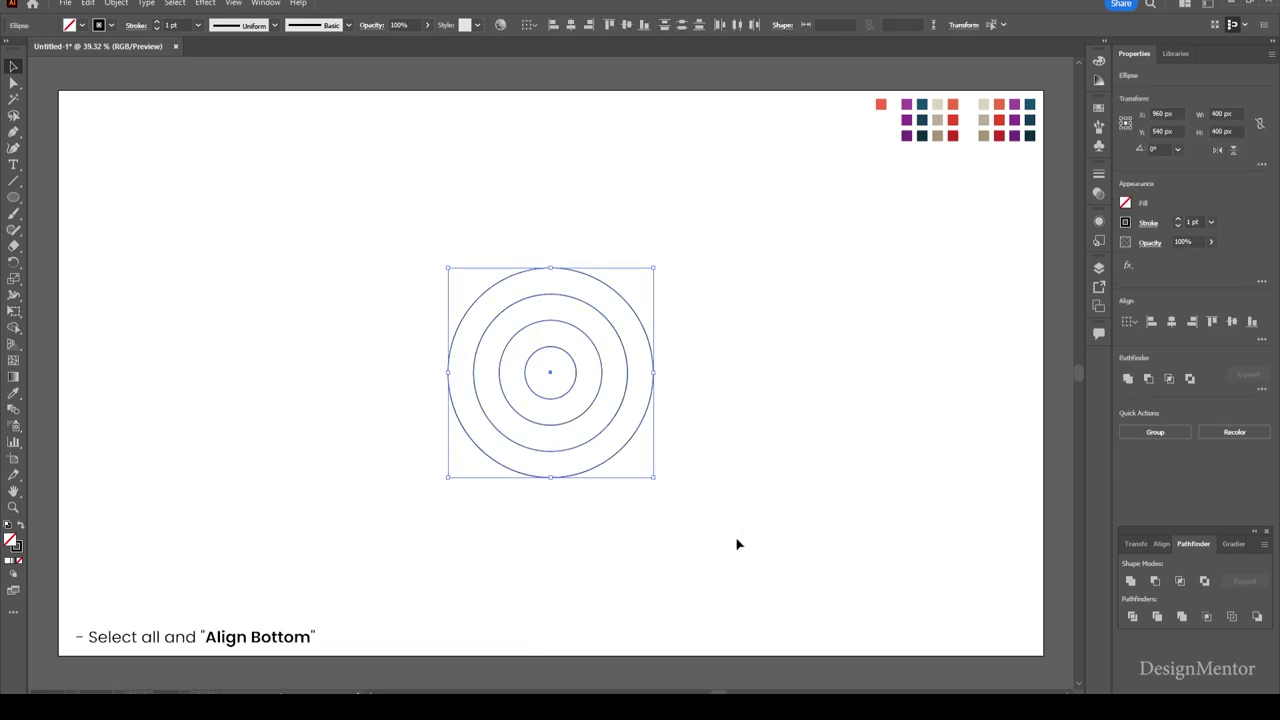
left_click(1251, 322)
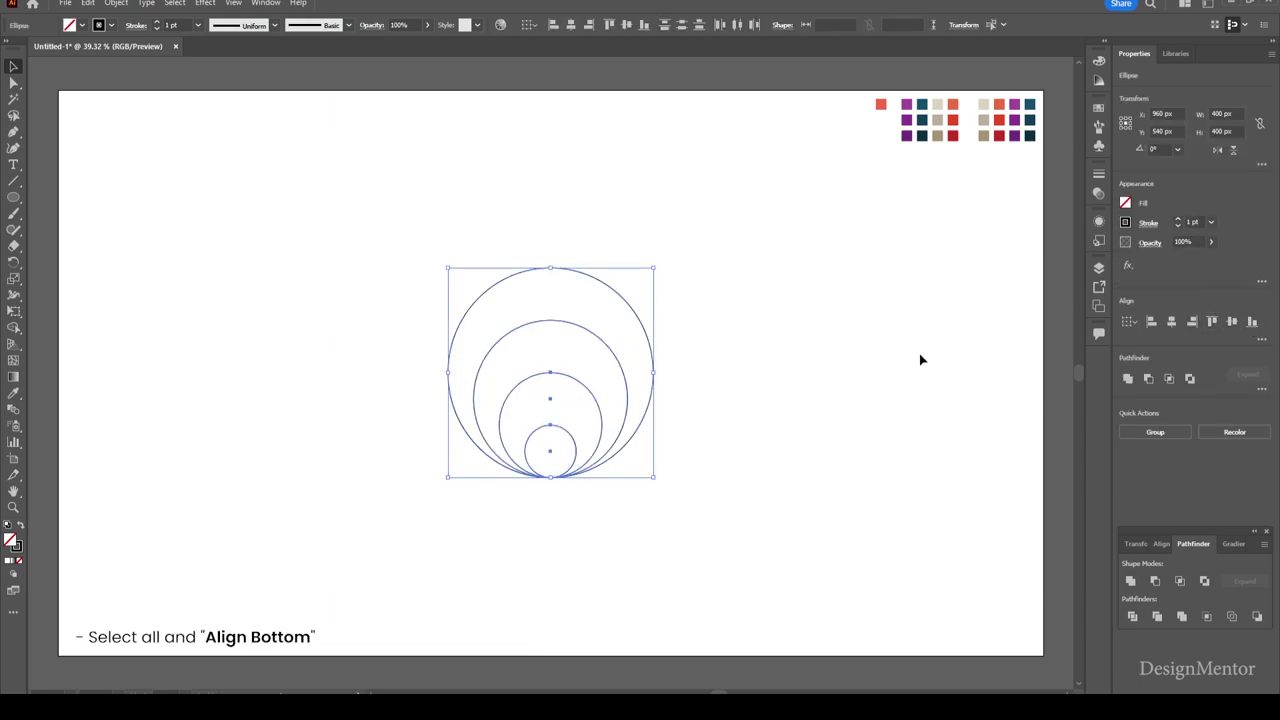
right_click(606, 350)
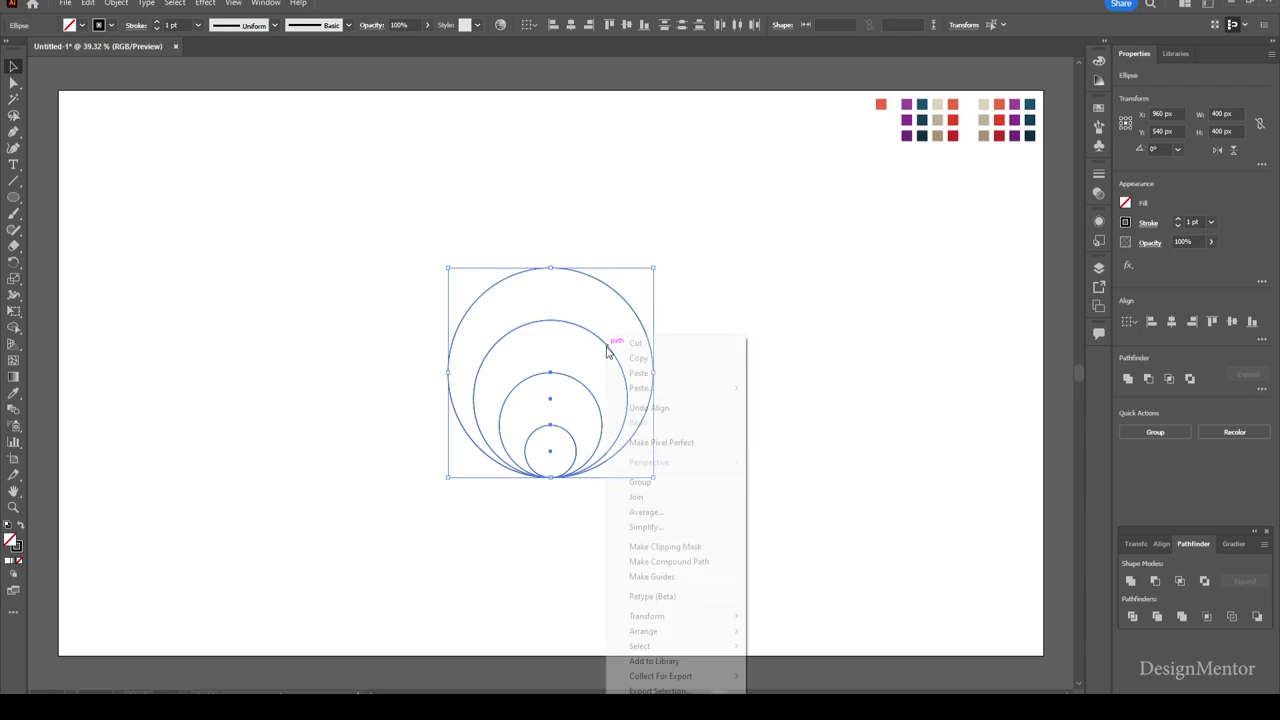
left_click(661, 485)
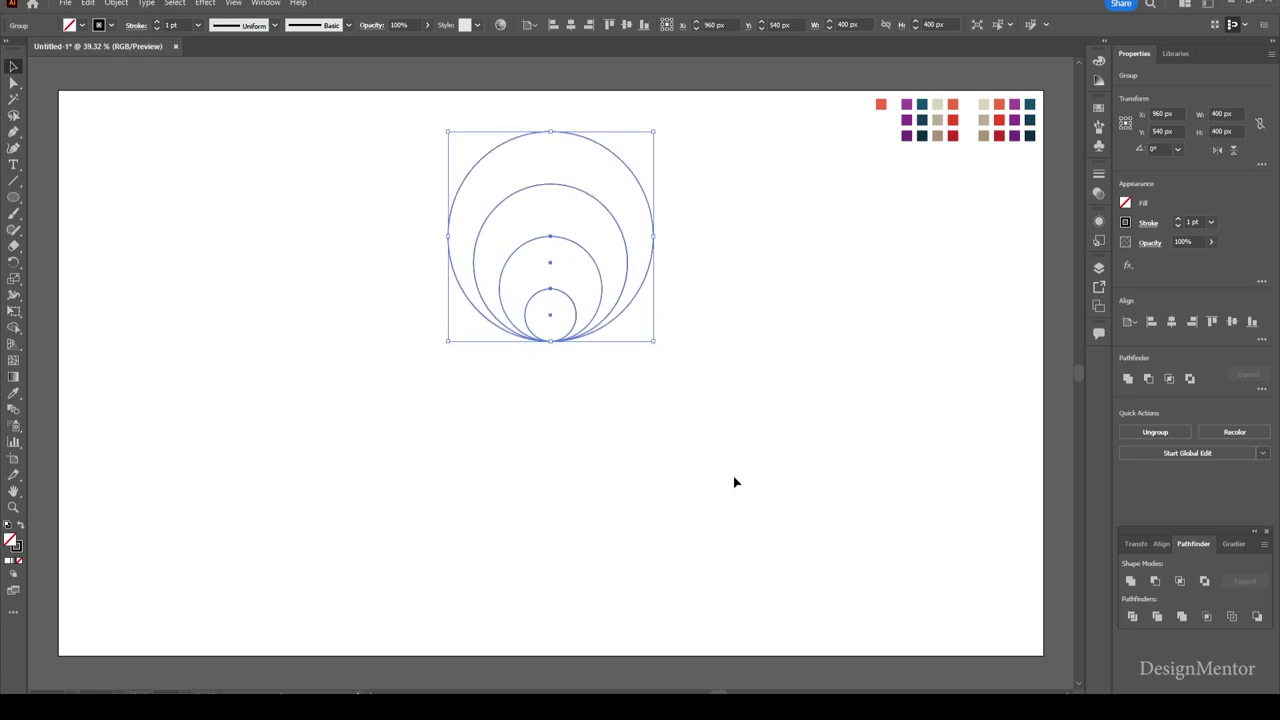
left_click(734, 482)
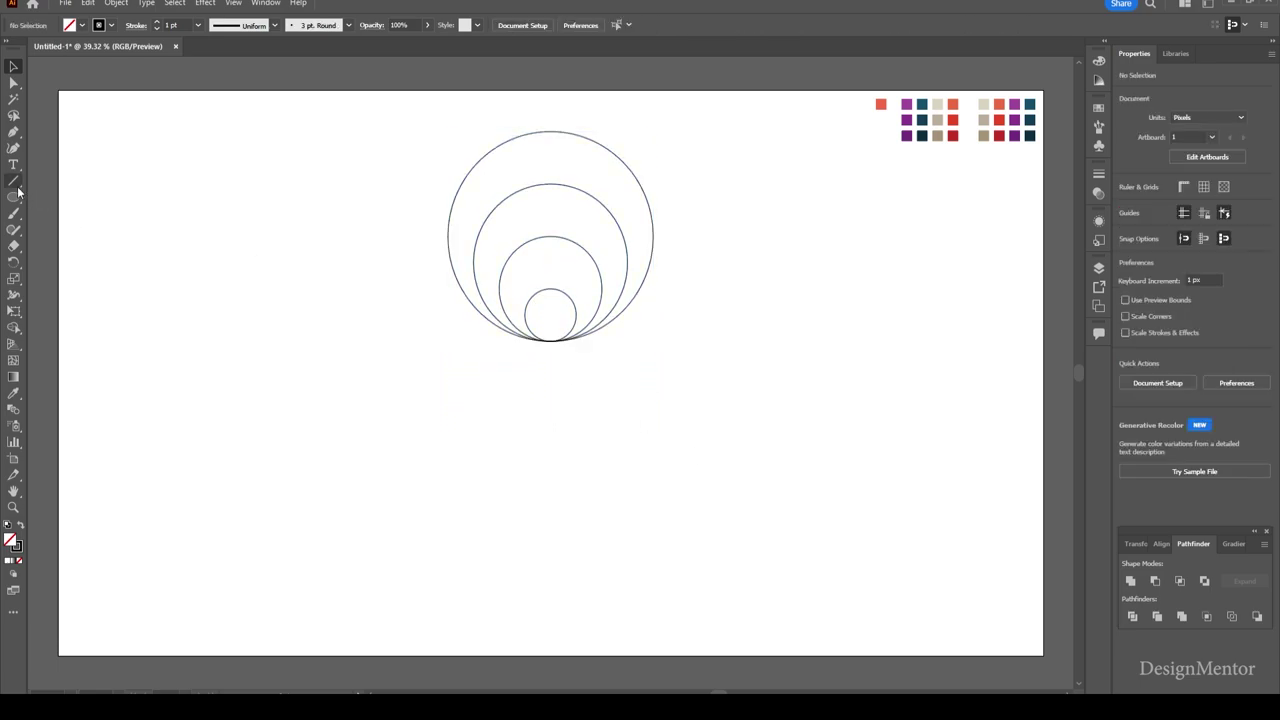
Make a 100 px line at 45° with the Line Segment tool, then delete it.
left_click_drag(14, 181, 60, 180)
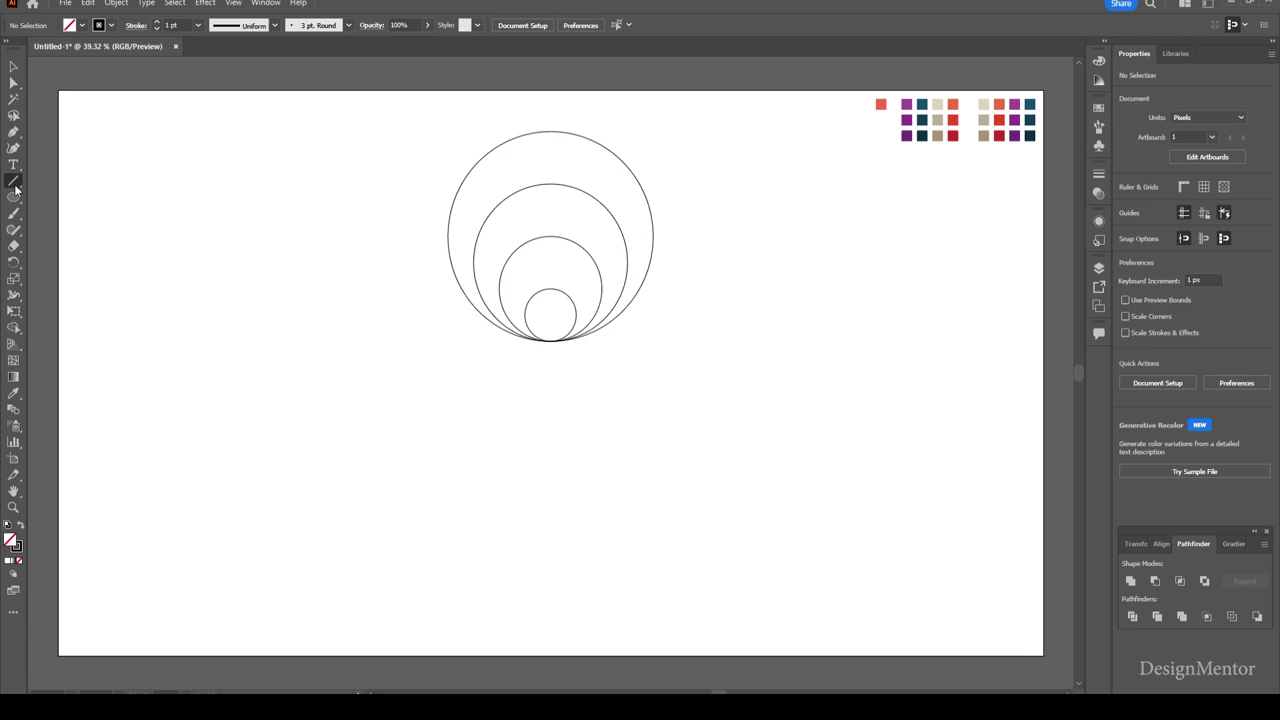
left_click(497, 396)
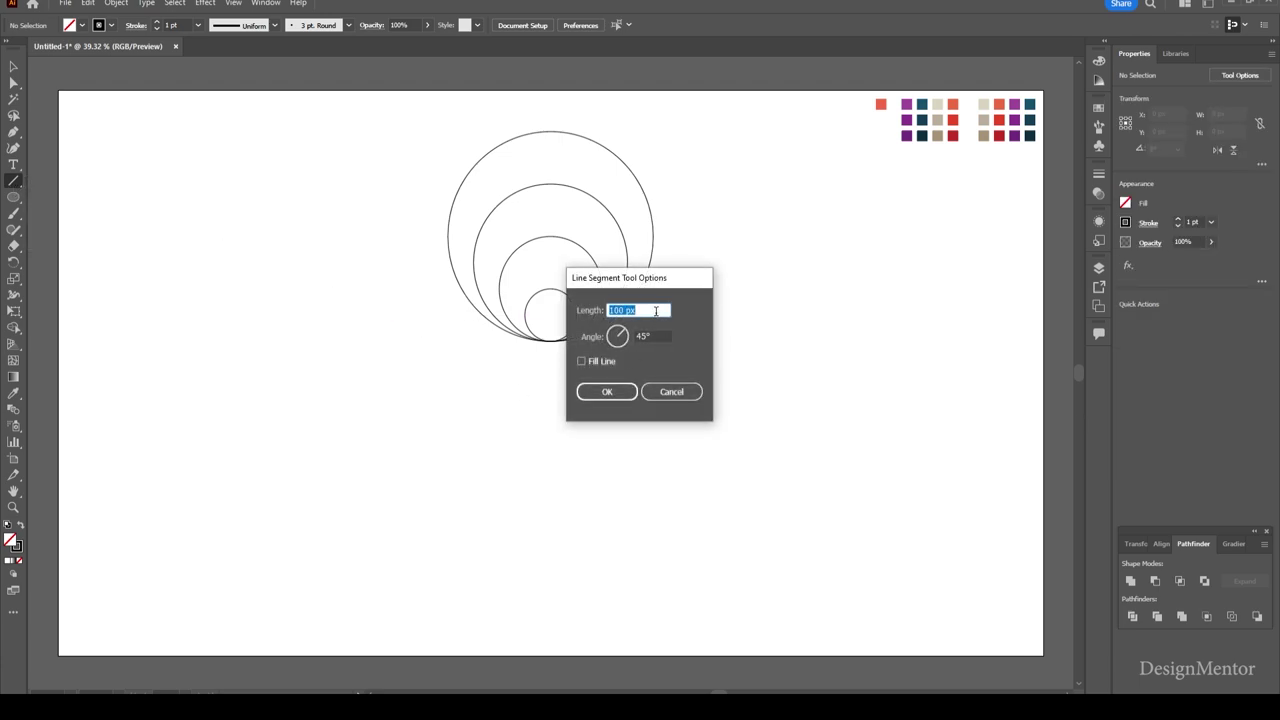
left_click(606, 391)
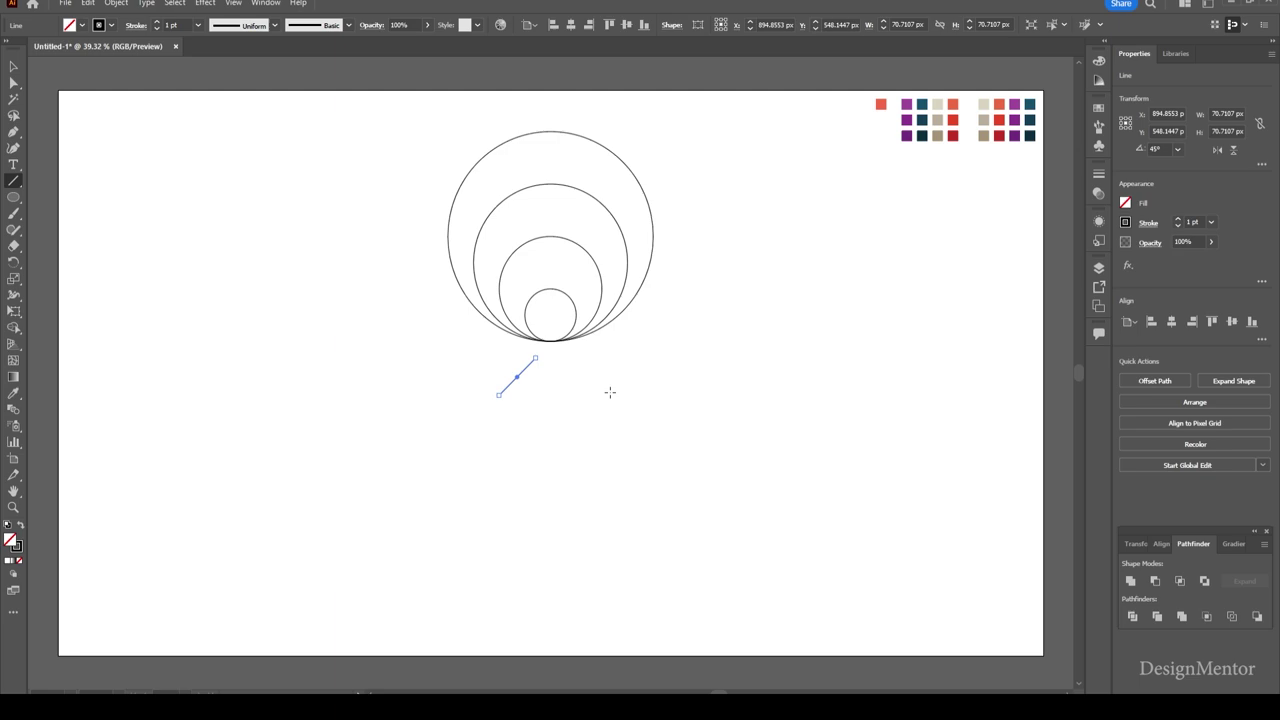
key("Delete")
key("v")
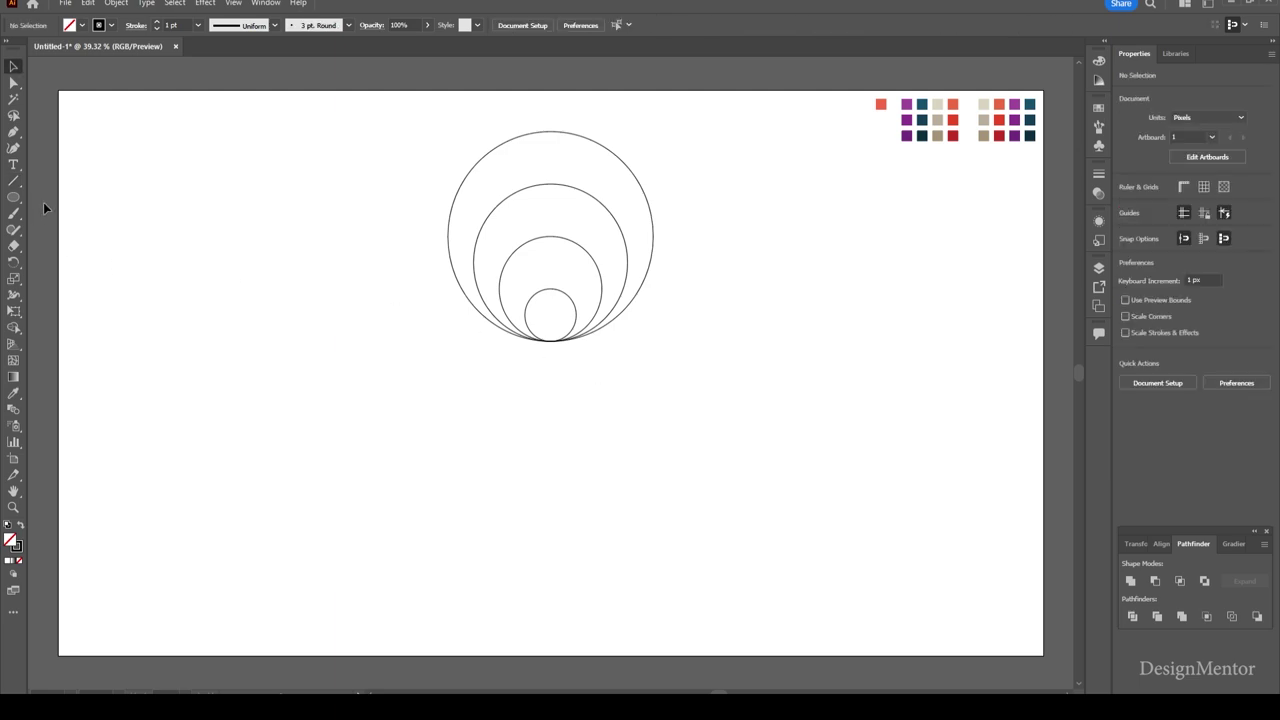
Draw a horizontal line below the circles and centre it on the artboard.
left_click(14, 181)
left_click_drag(497, 399, 566, 399)
left_click(1171, 321)
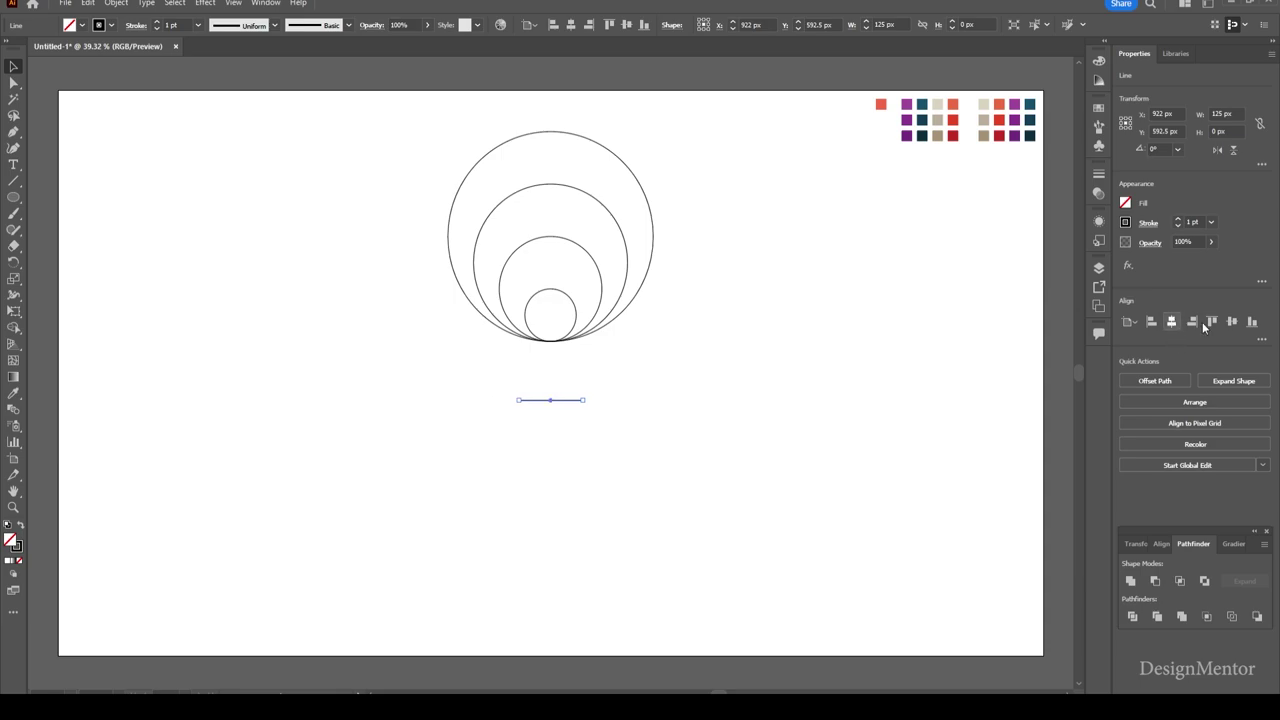
left_click(1232, 321)
left_click(822, 367)
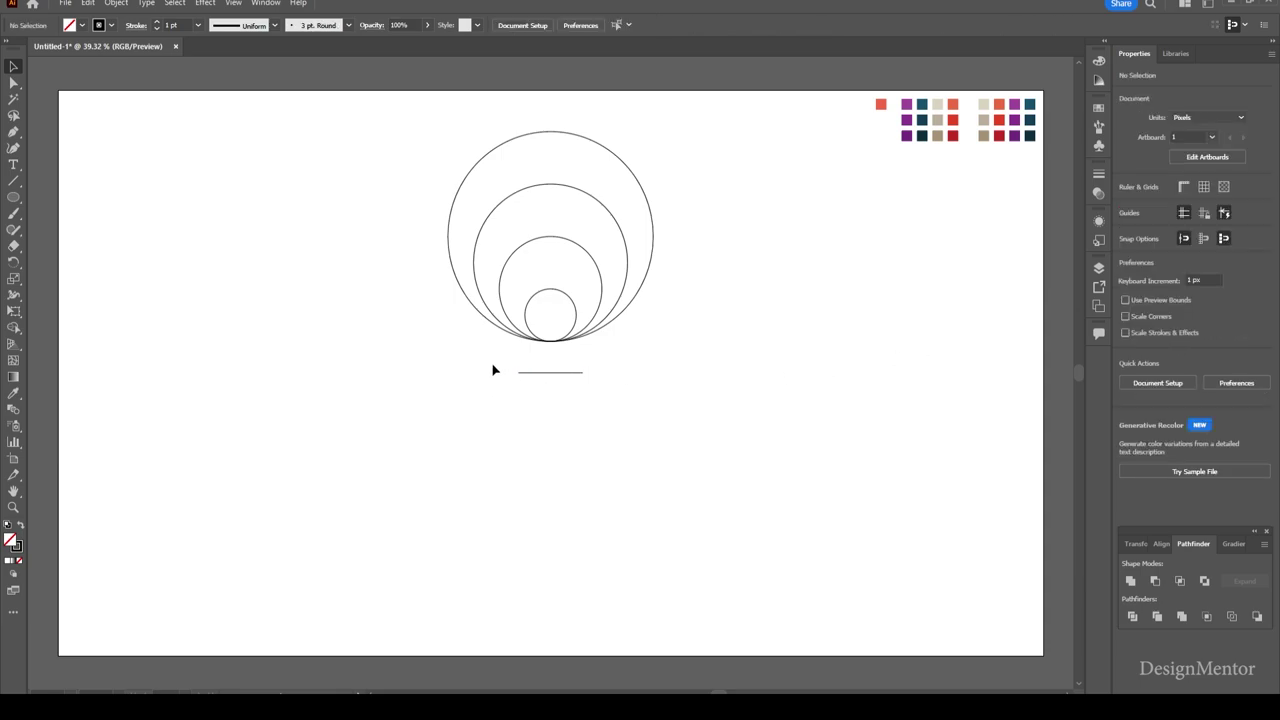
left_click_drag(491, 364, 631, 414)
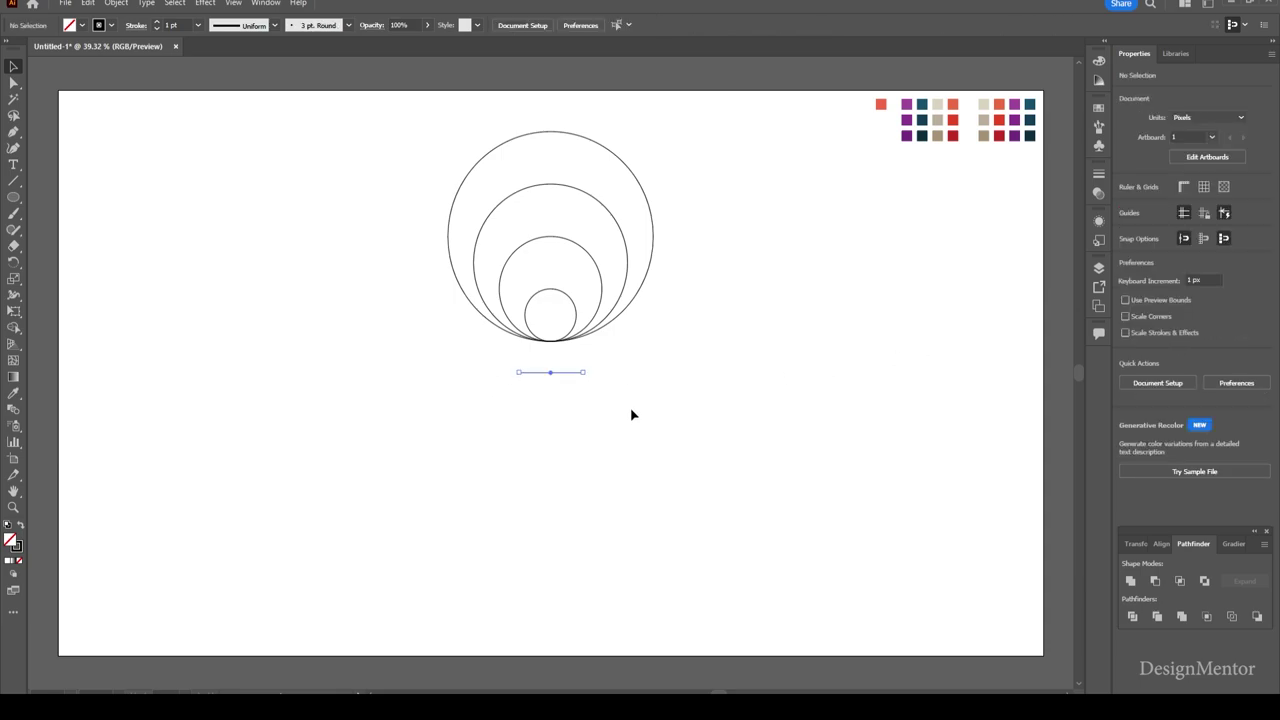
Cut and paste the line in front, and rotate the copy to vertical.
left_click(88, 3)
left_click(115, 55)
left_click(88, 3)
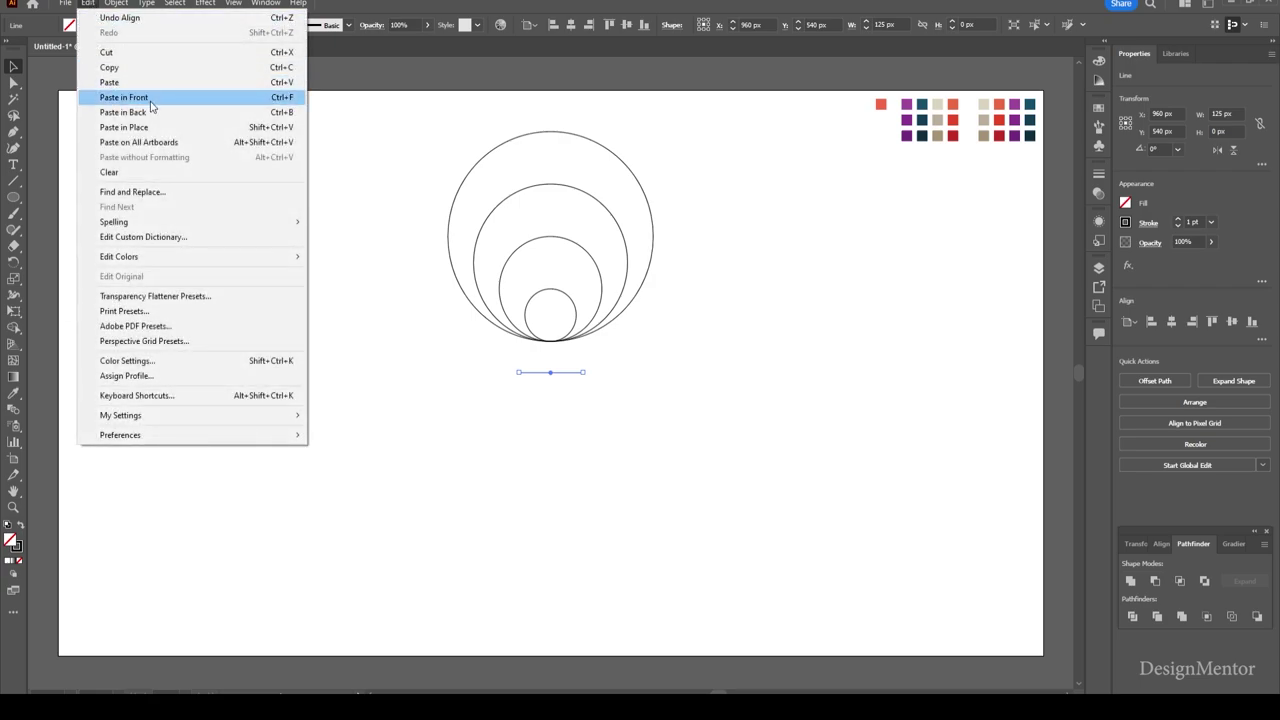
left_click(150, 99)
key("e")
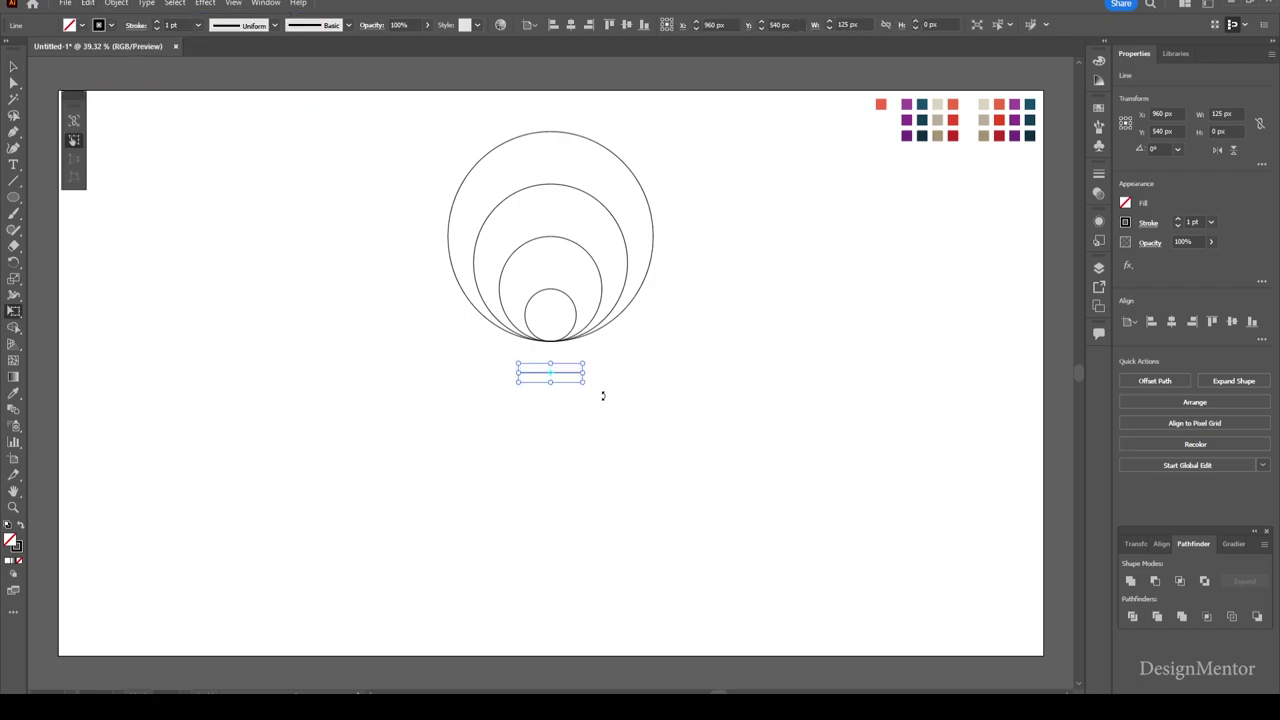
left_click_drag(600, 394, 551, 434)
key("v")
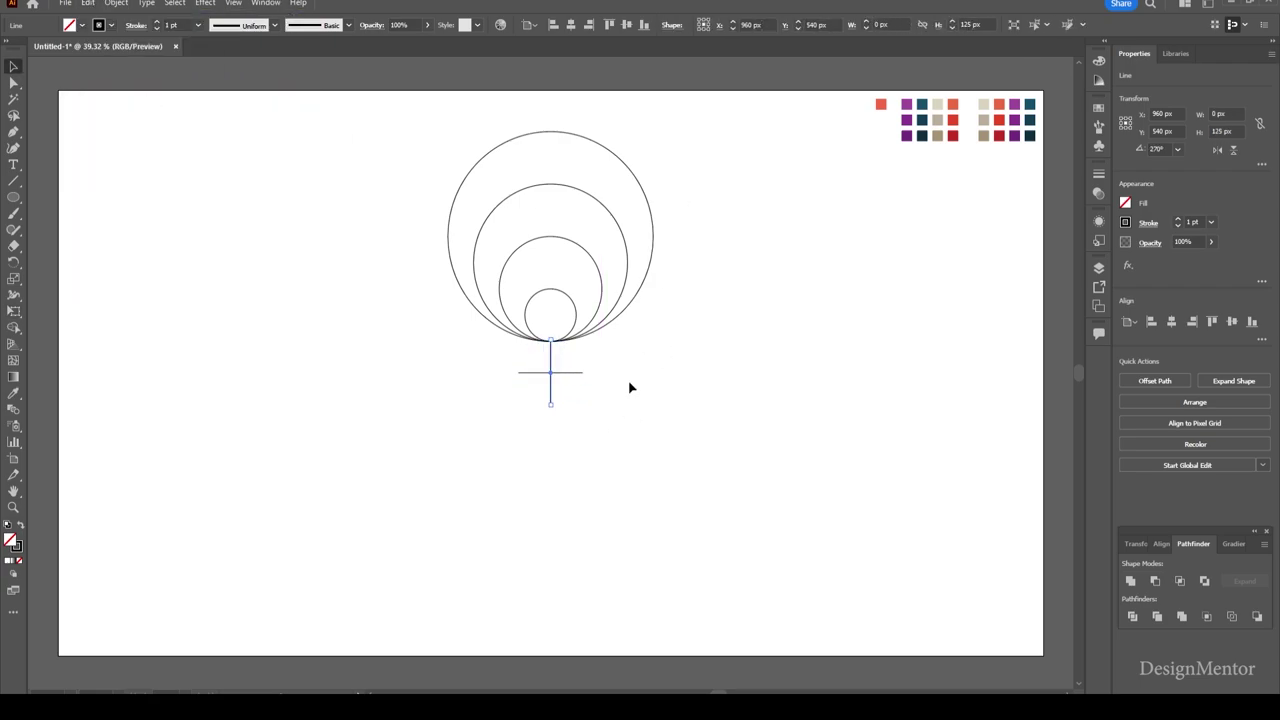
Group the horizontal and vertical lines into a cross.
left_click(629, 386)
left_click_drag(520, 360, 600, 413)
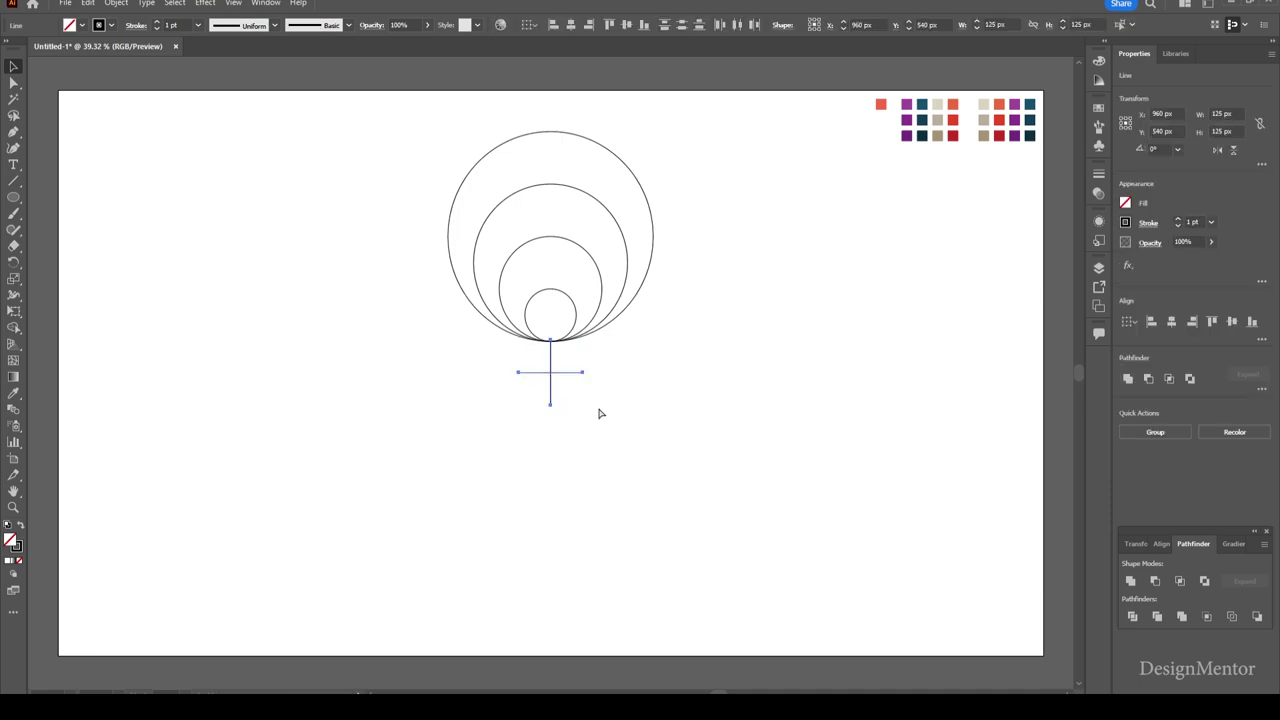
right_click(552, 365)
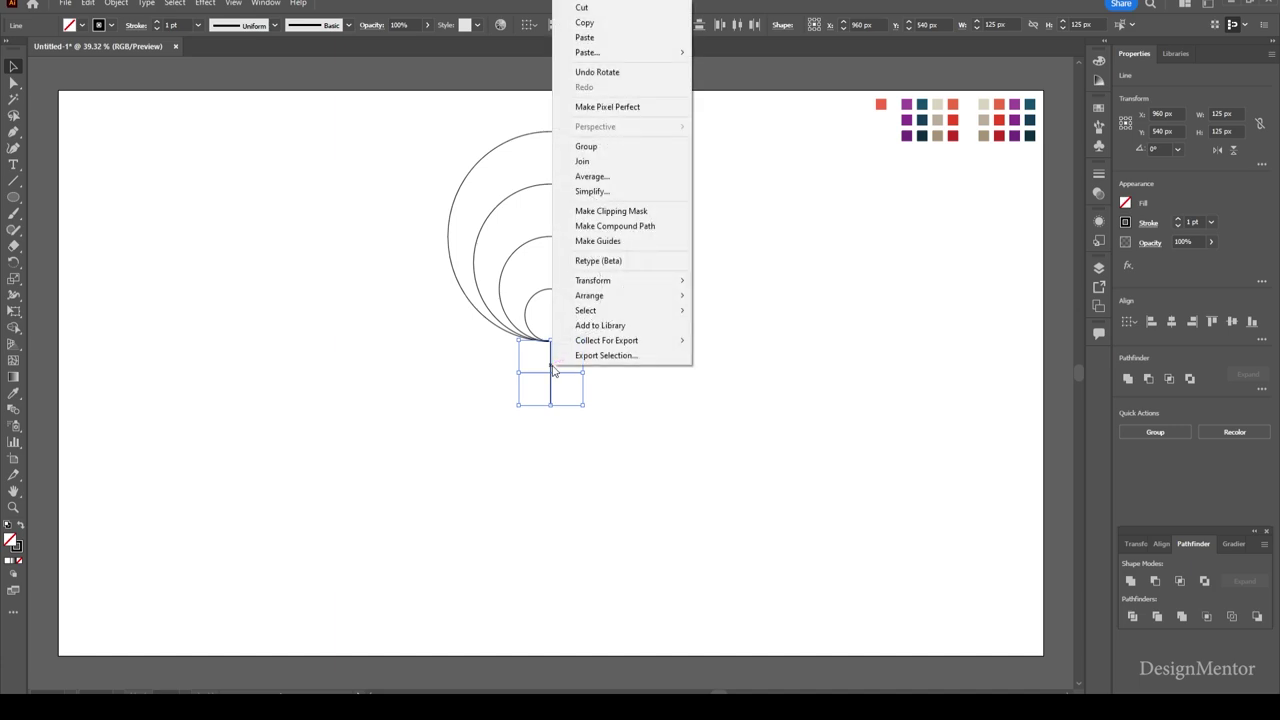
left_click(610, 146)
Nudge the circle group down so its bottom point rests on the cross centre.
left_click(743, 290)
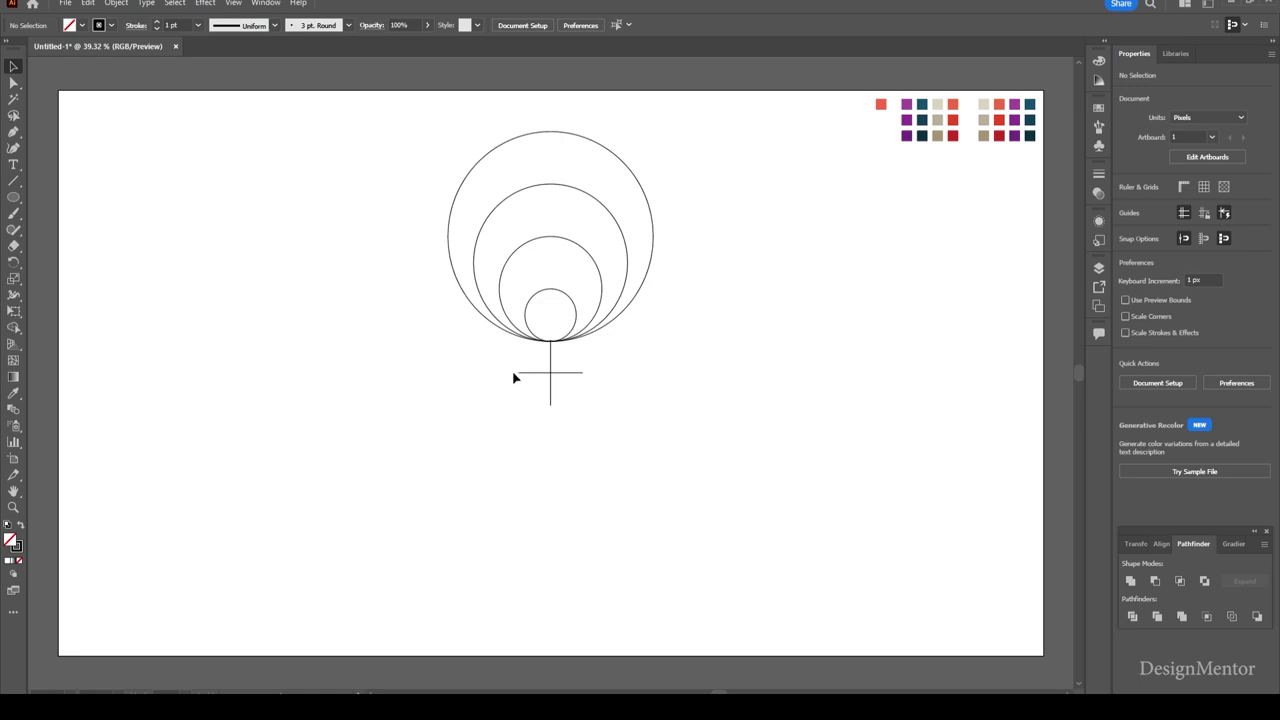
left_click(551, 385)
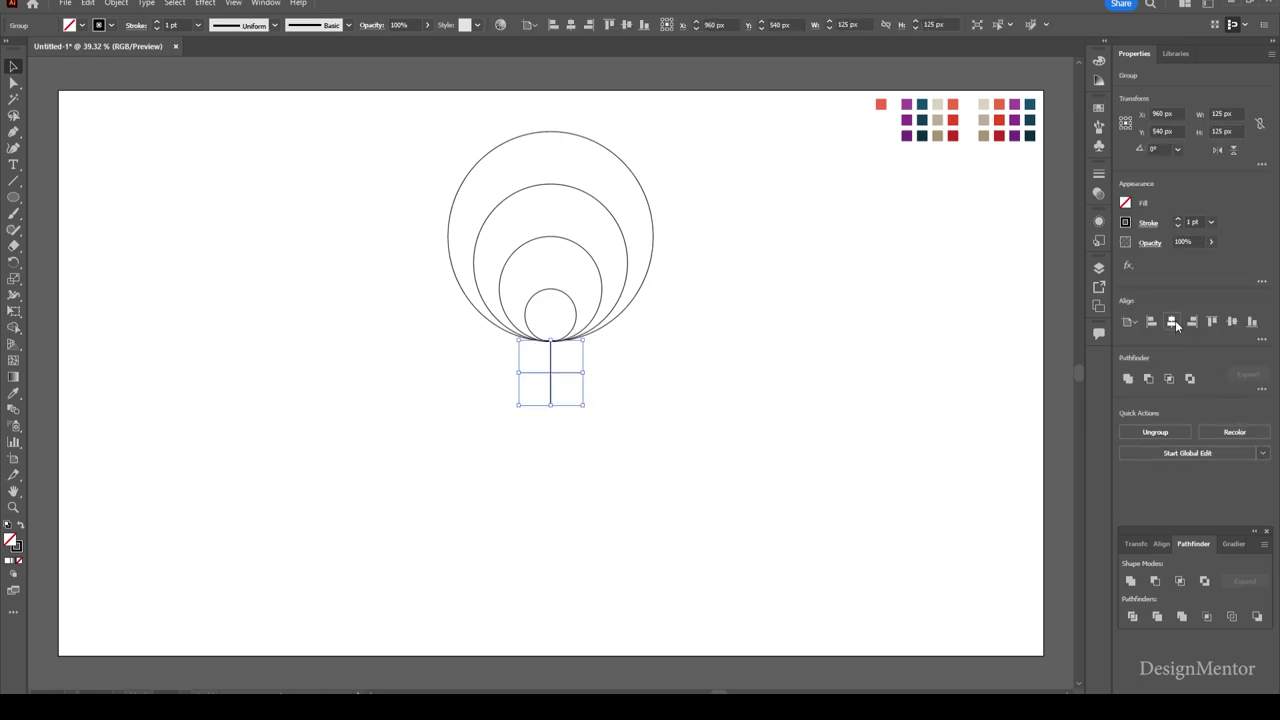
left_click_drag(440, 152, 708, 332)
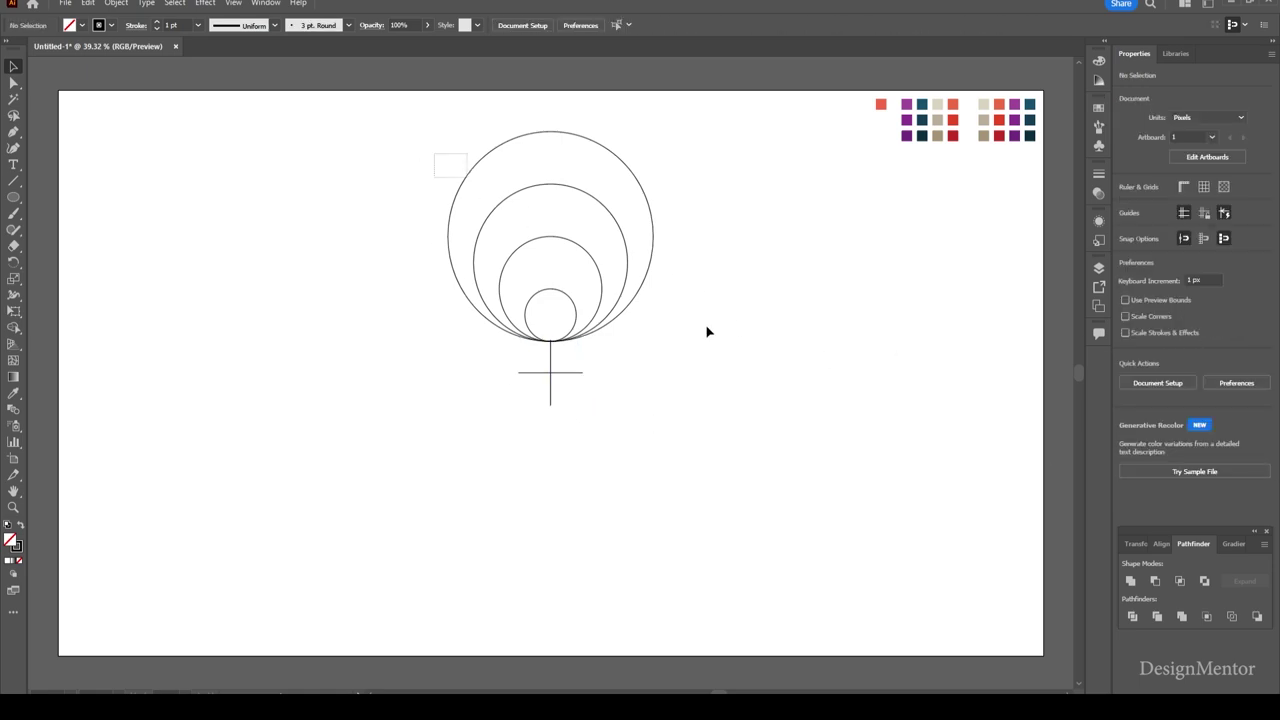
key("shift+Down")
key("shift+Down")
key("shift+Down")
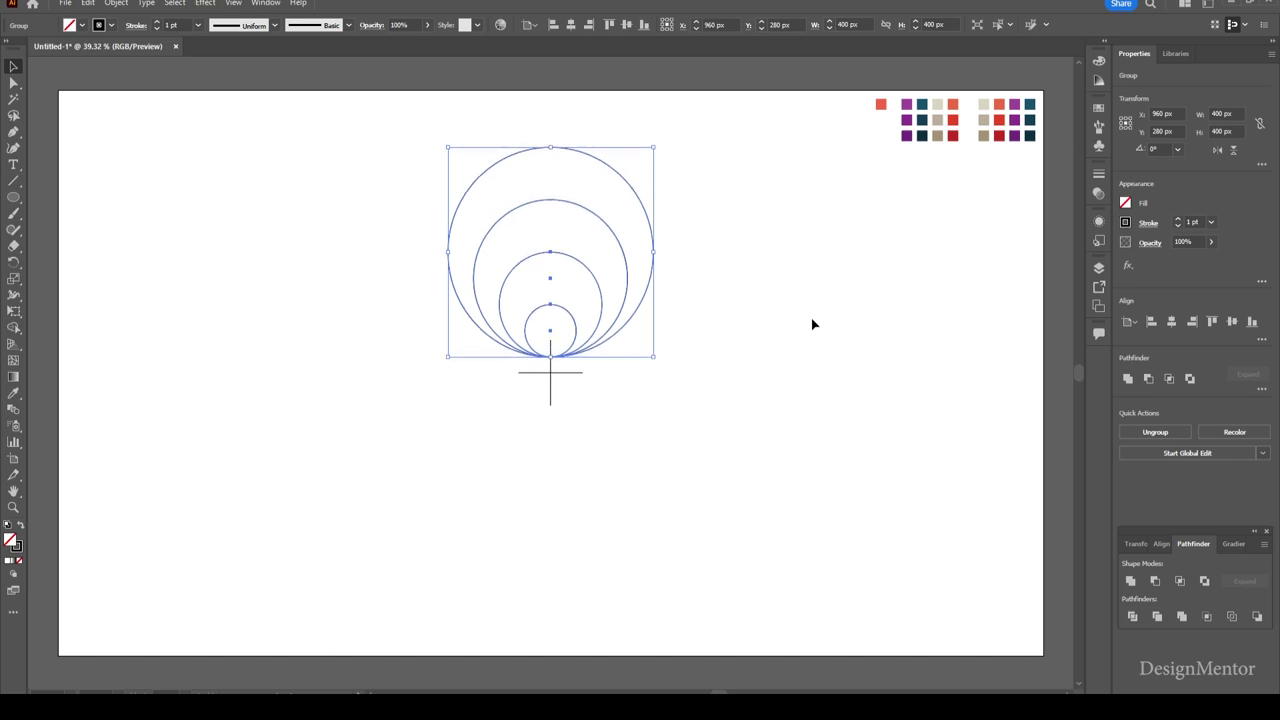
key("shift+Down")
key("shift+Down")
key("shift+Down")
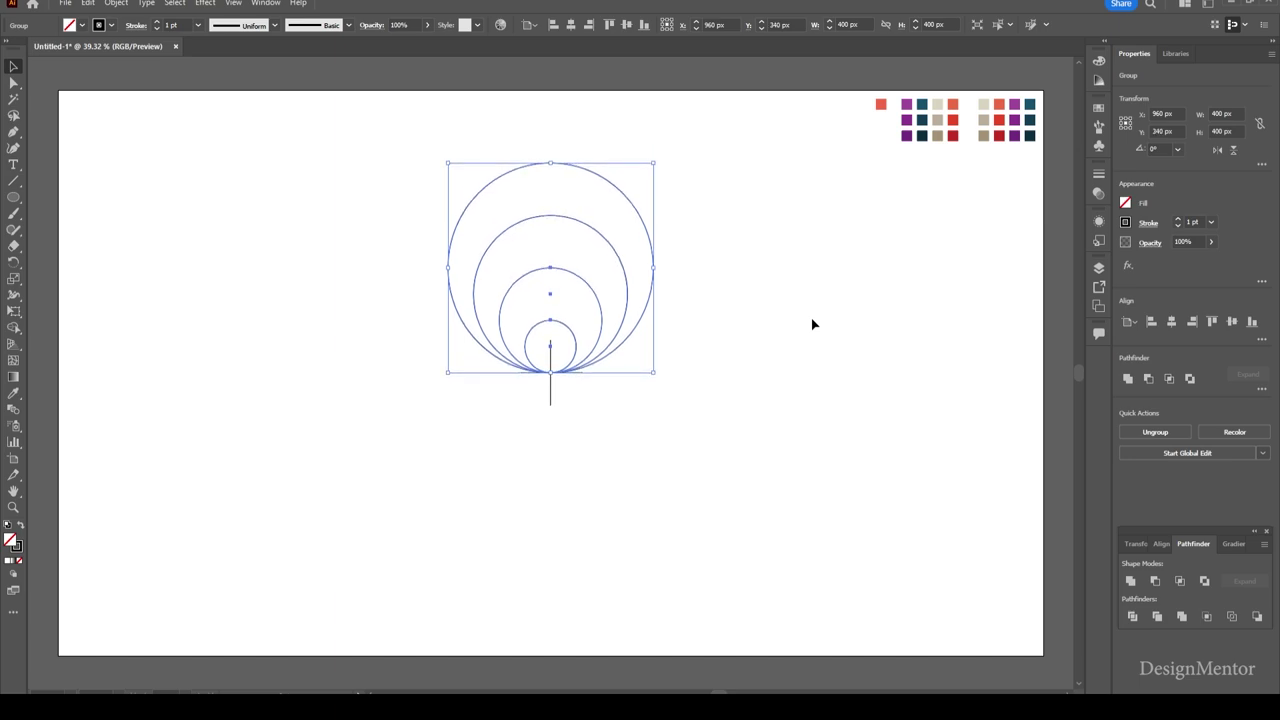
Make a 60° rotated copy of the circle group pivoting on its bottom point.
left_click(812, 324)
left_click(486, 189)
left_click(16, 283)
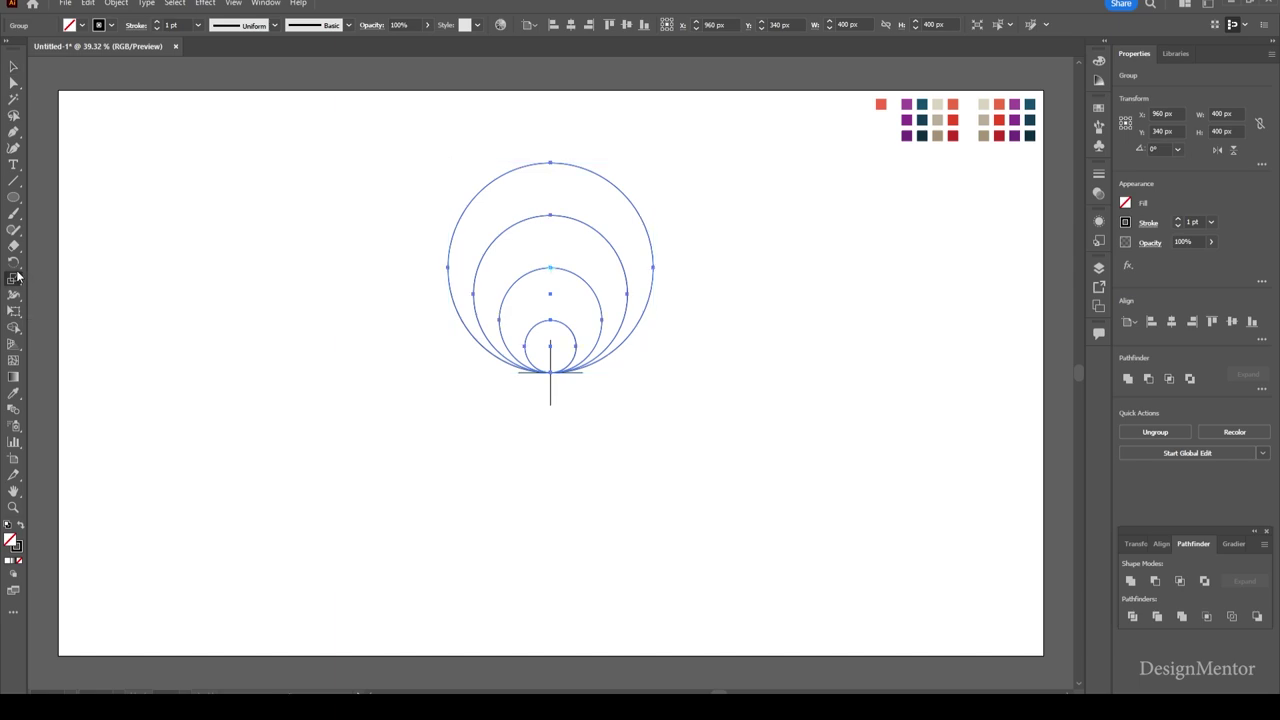
left_click(15, 263)
left_click_drag(416, 162, 690, 232)
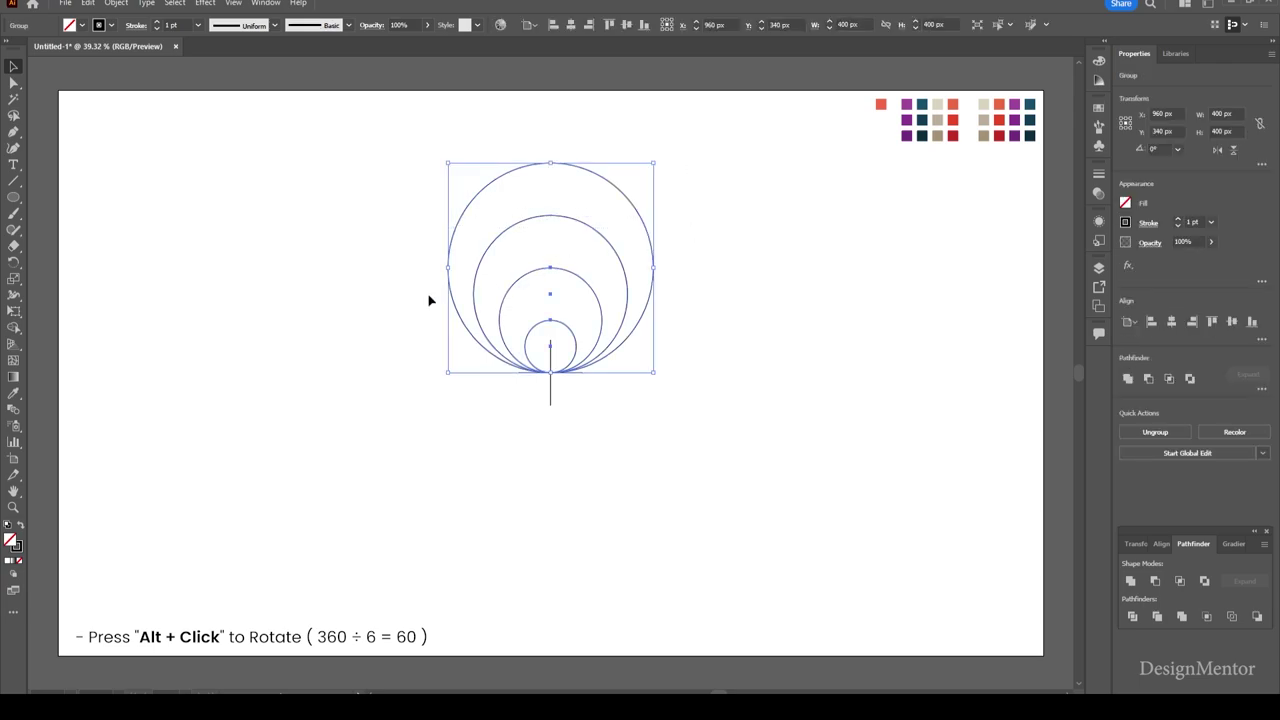
left_click(11, 268)
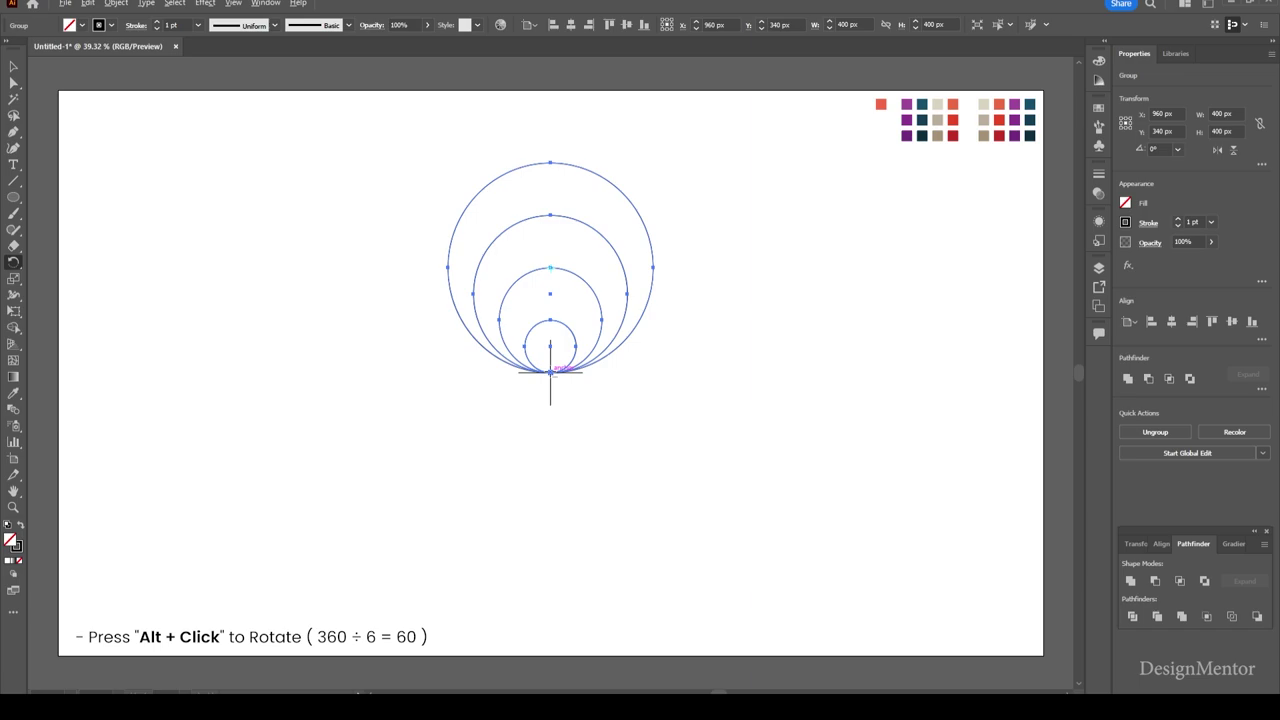
left_click(550, 372, "alt")
left_click(684, 149)
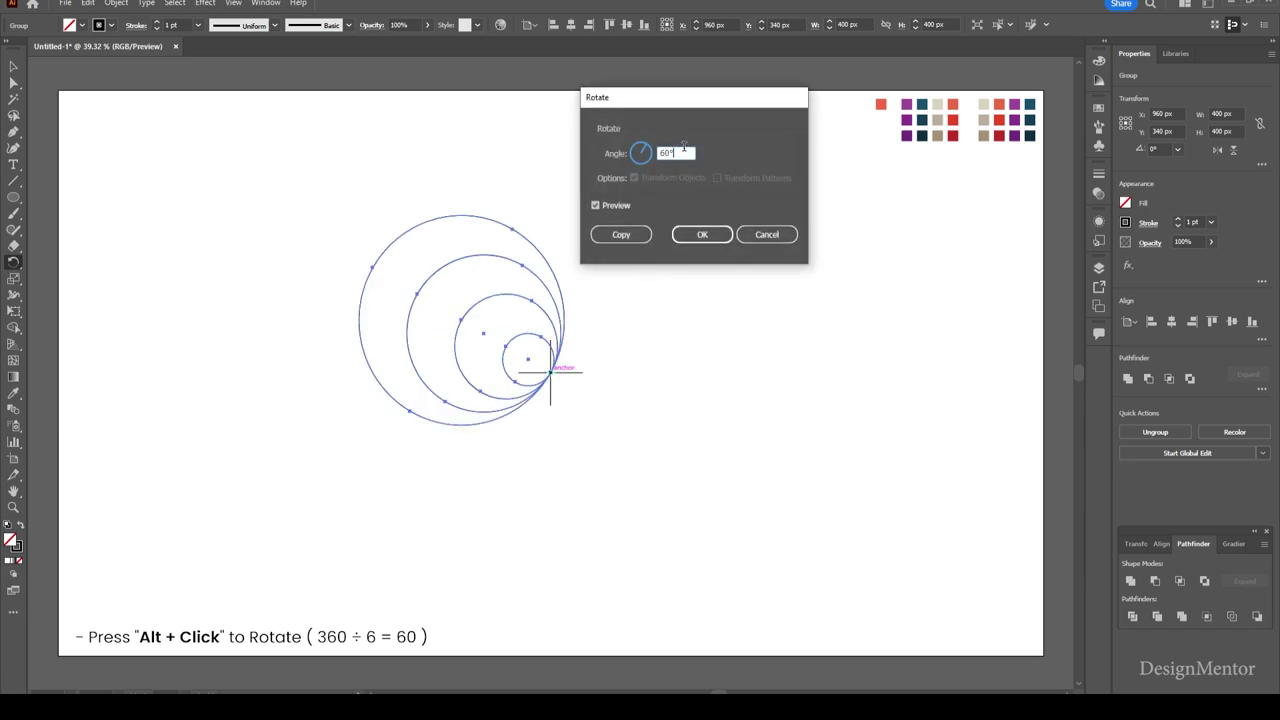
left_click(633, 238)
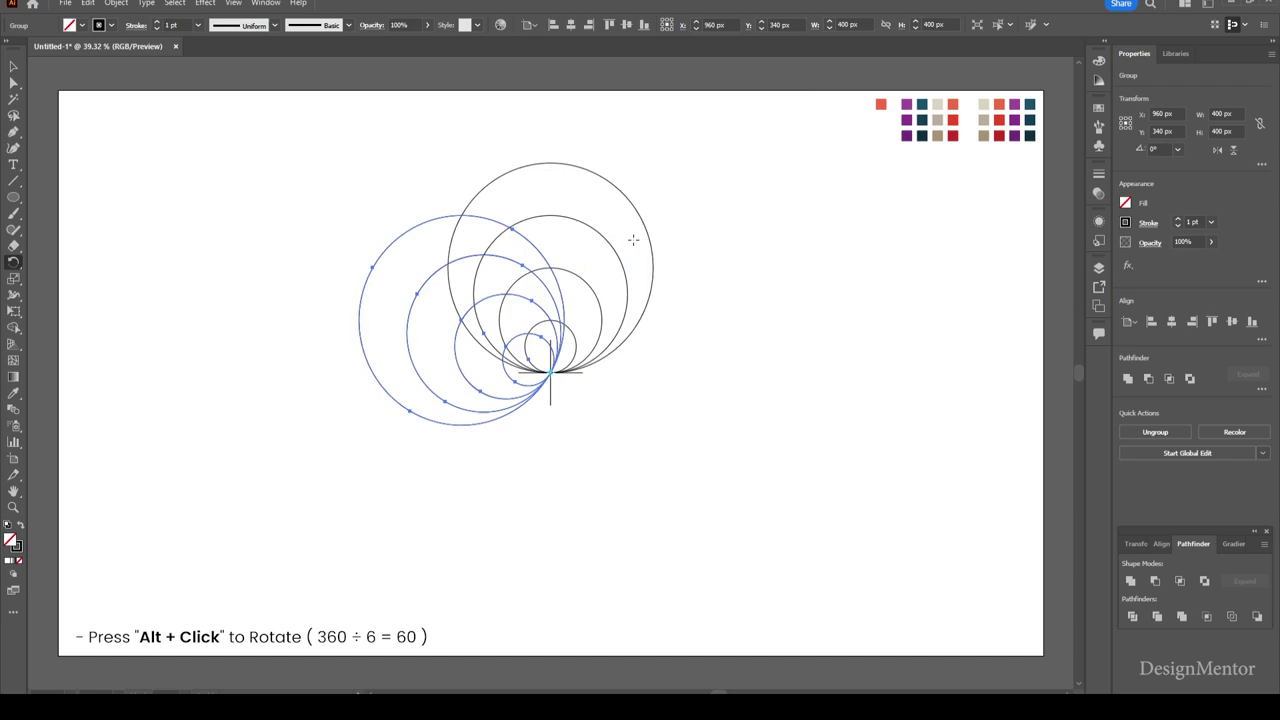
Repeat the rotated copy with Ctrl+D, then delete the left and lower copies.
key("ctrl+d")
key("ctrl+d")
key("ctrl+d")
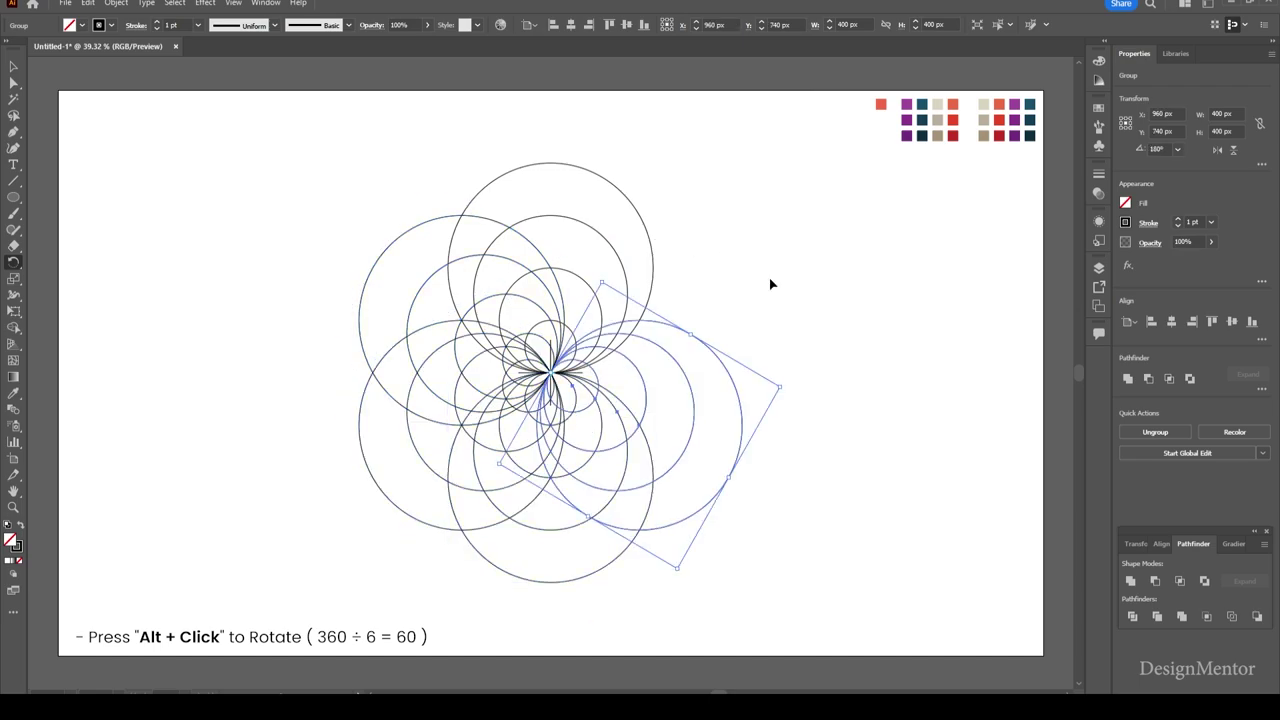
key("ctrl+d")
key("ctrl+d")
key("v")
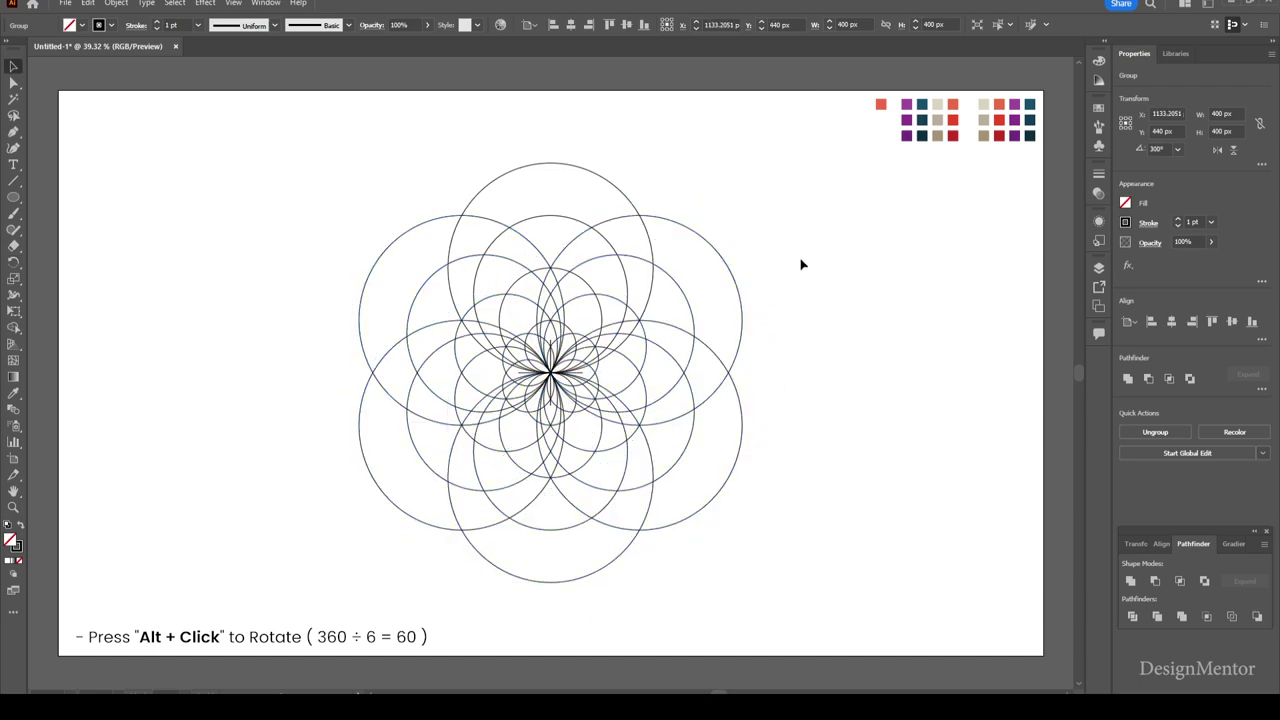
left_click_drag(309, 203, 405, 513)
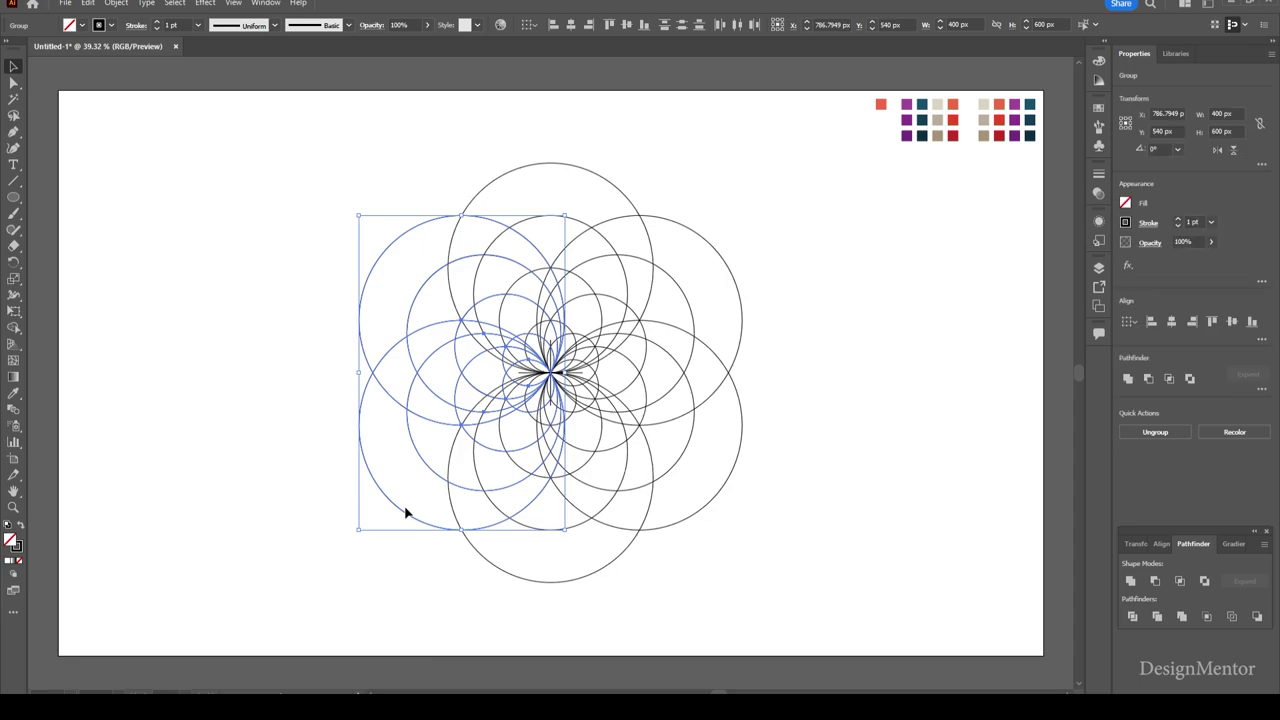
key("Delete")
left_click_drag(760, 557, 440, 500)
key("Delete")
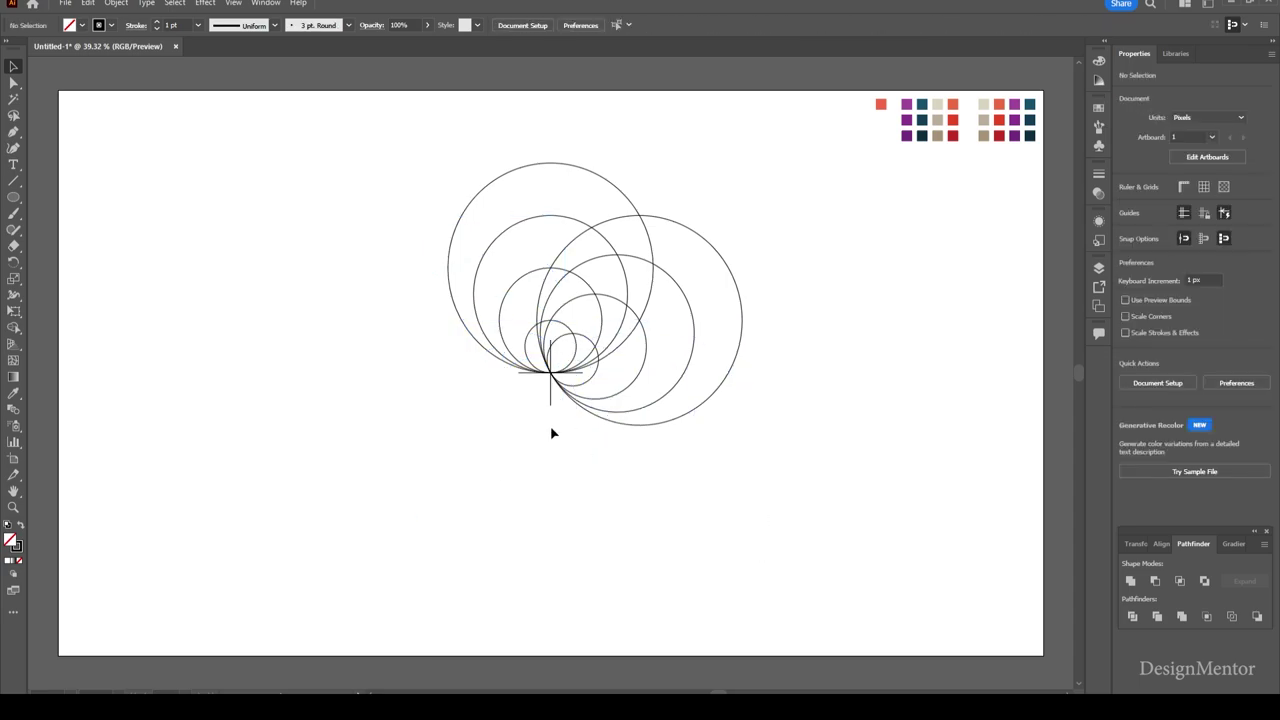
Move the cross down two steps and select all remaining circles.
left_click(551, 400)
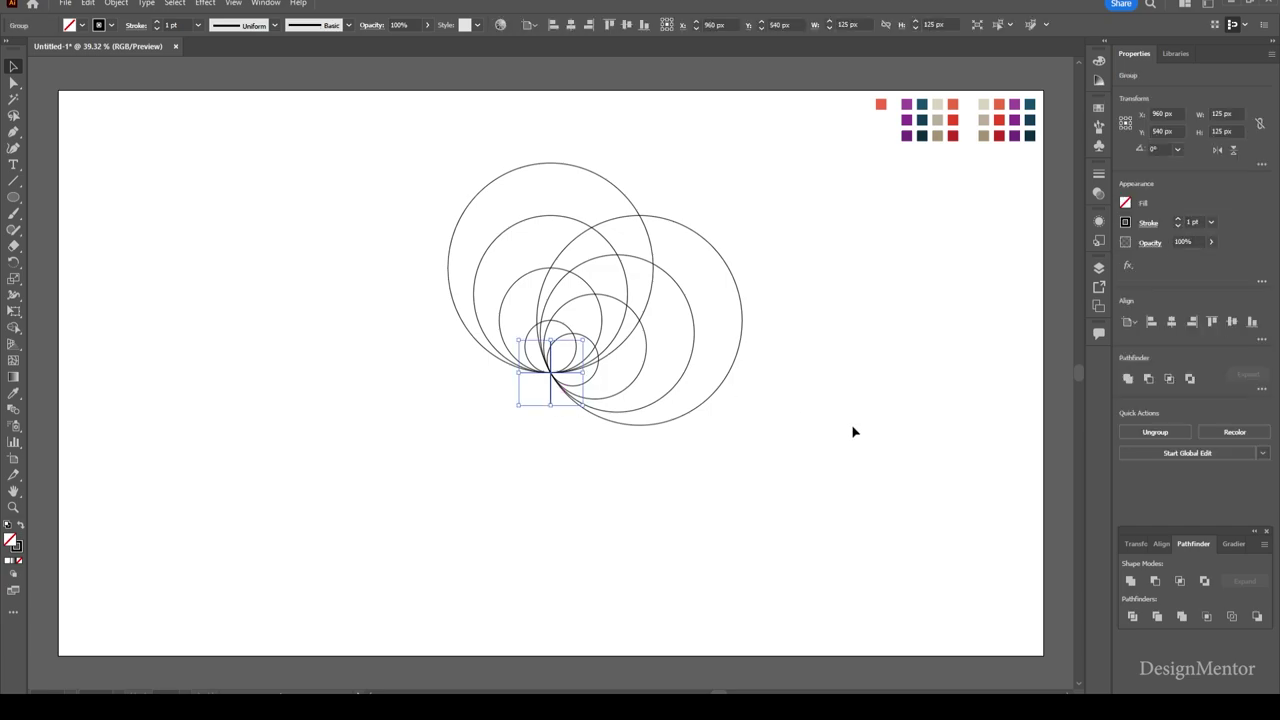
key("Down")
key("Down")
key("Down")
key("Down")
key("Down")
key("Down")
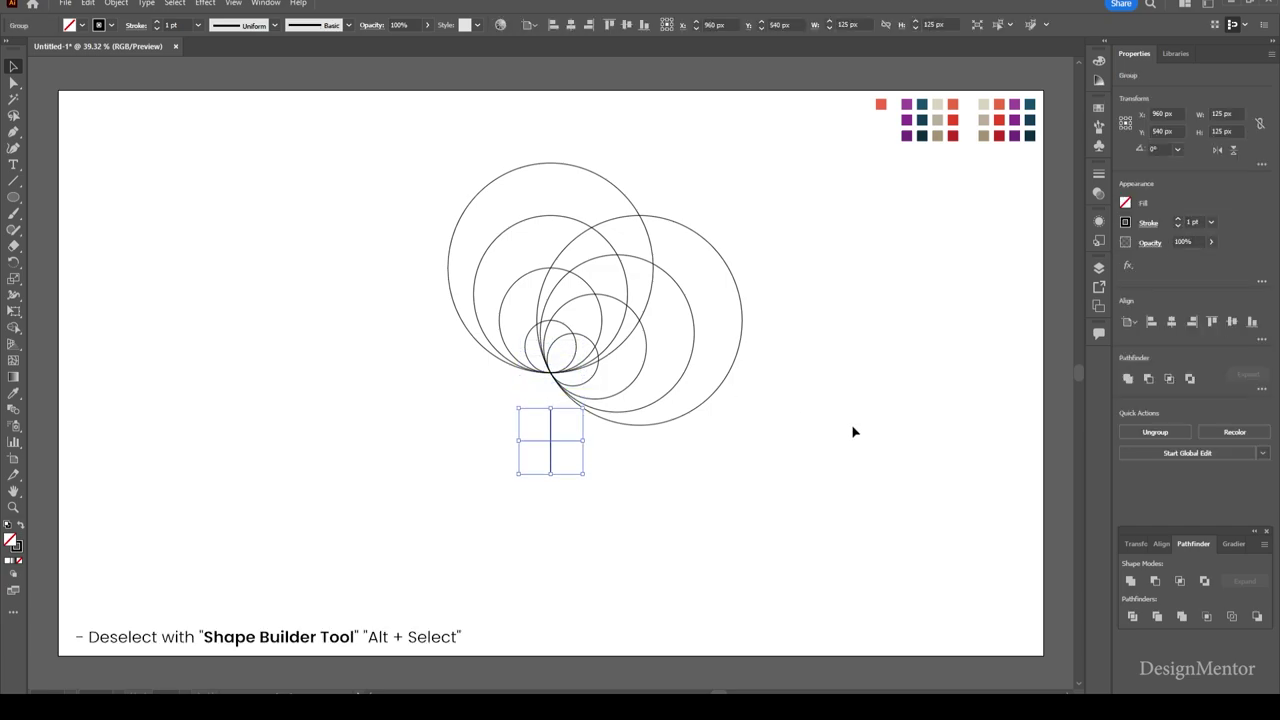
key("Down")
key("Down")
key("Down")
key("Down")
key("Down")
key("Down")
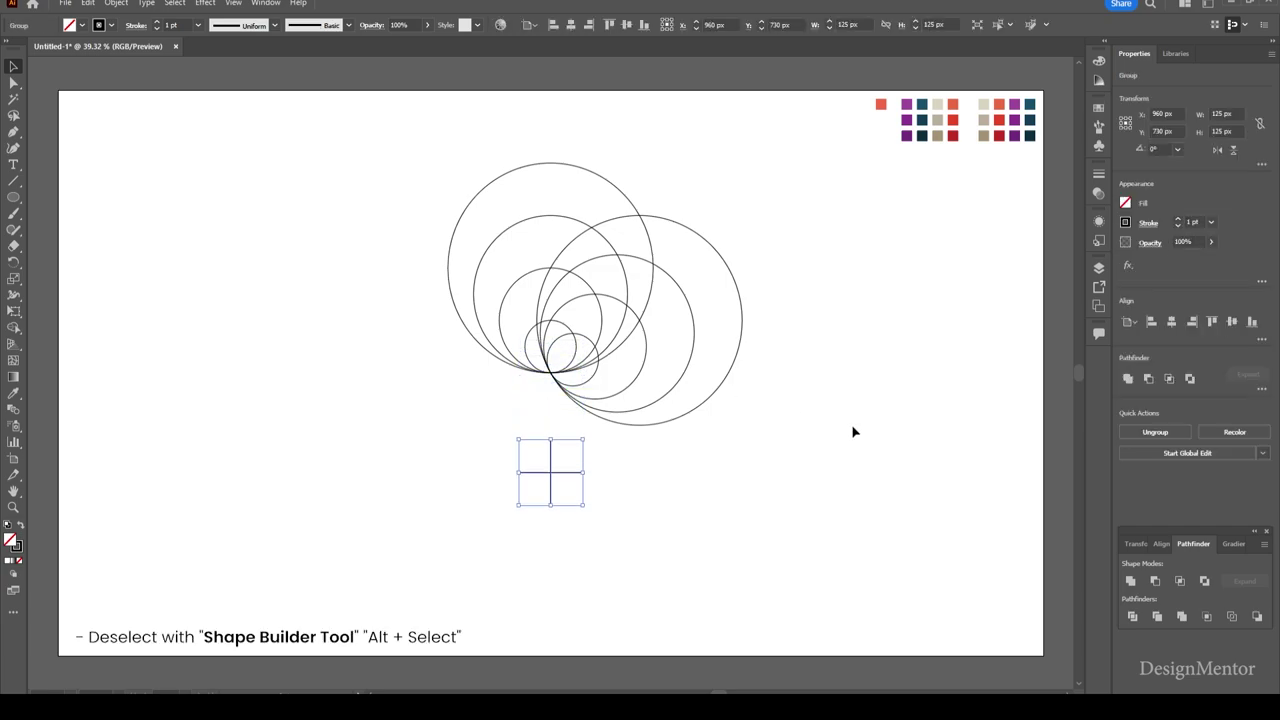
left_click(853, 432)
left_click_drag(438, 138, 772, 292)
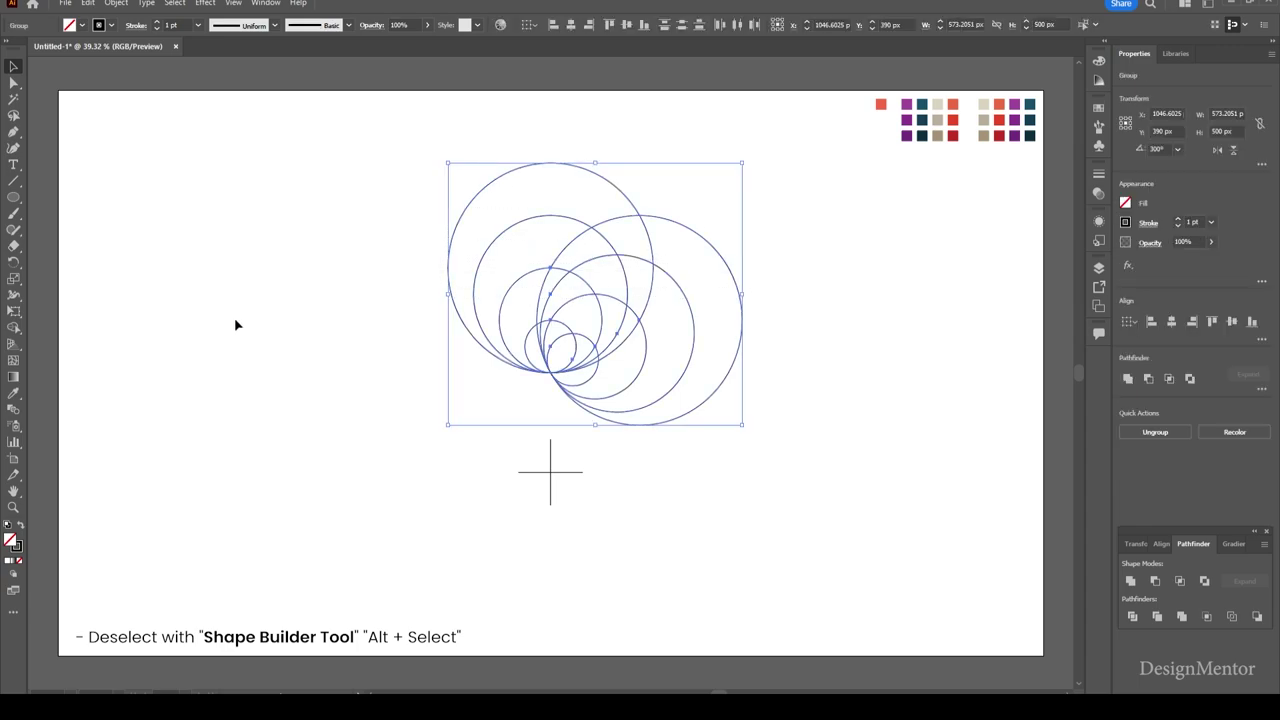
Trim the overlapping inner pieces with Shape Builder, leaving a nested-arc crescent.
left_click(20, 331)
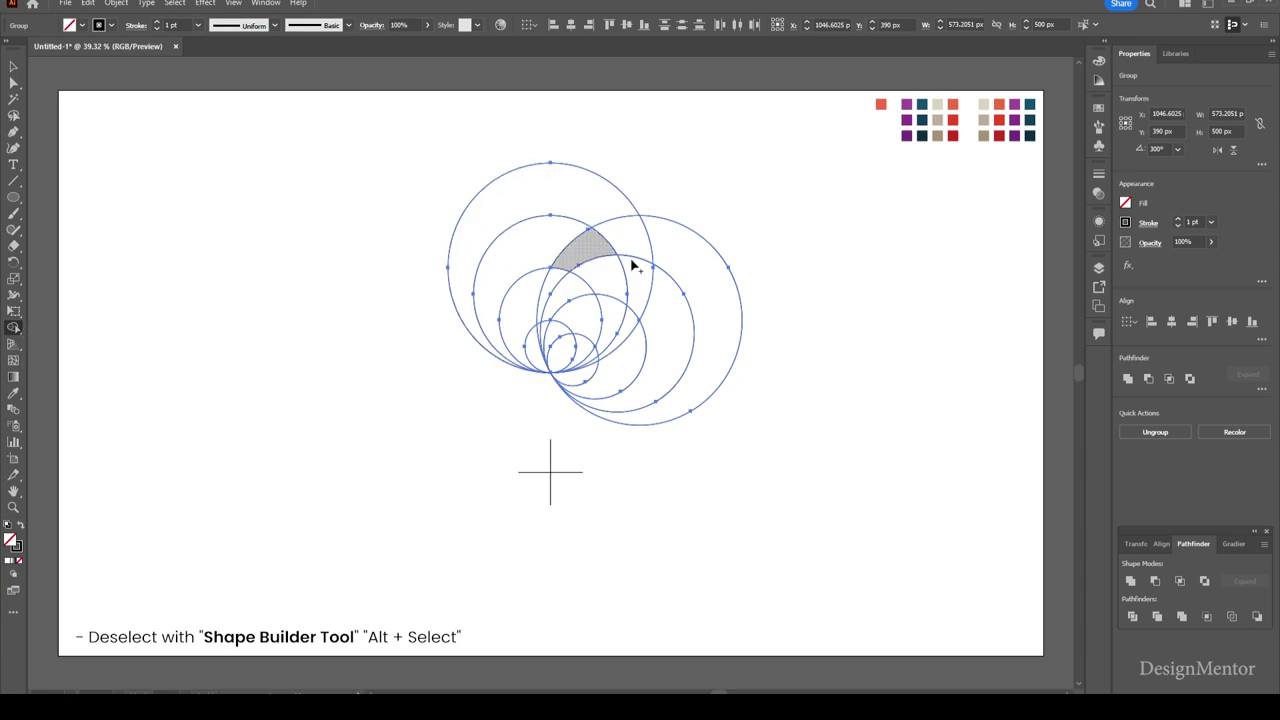
mouse_move(685, 209)
left_mouse_down()
mouse_move(603, 381)
mouse_move(543, 386)
left_mouse_up()
mouse_move(629, 236)
left_mouse_down()
mouse_move(542, 319)
mouse_move(563, 384)
mouse_move(597, 368)
left_mouse_up()
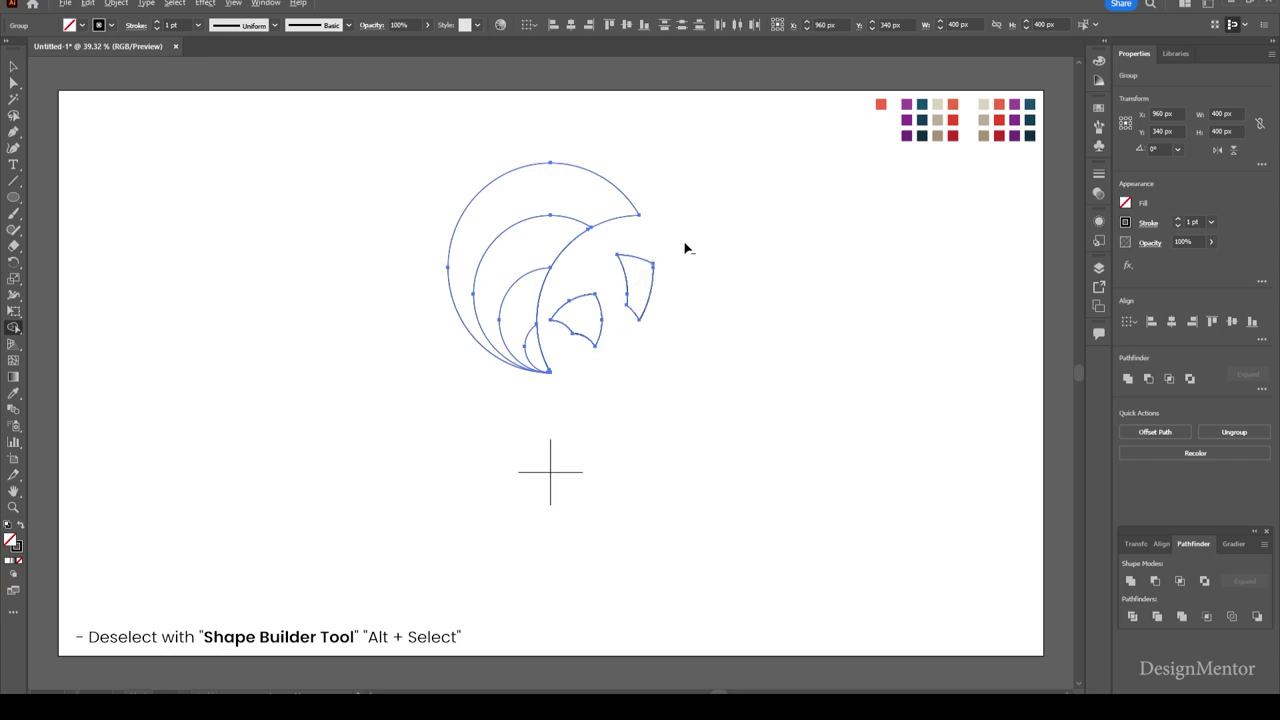
mouse_move(688, 263)
left_mouse_down()
mouse_move(577, 318)
mouse_move(597, 317)
left_mouse_up()
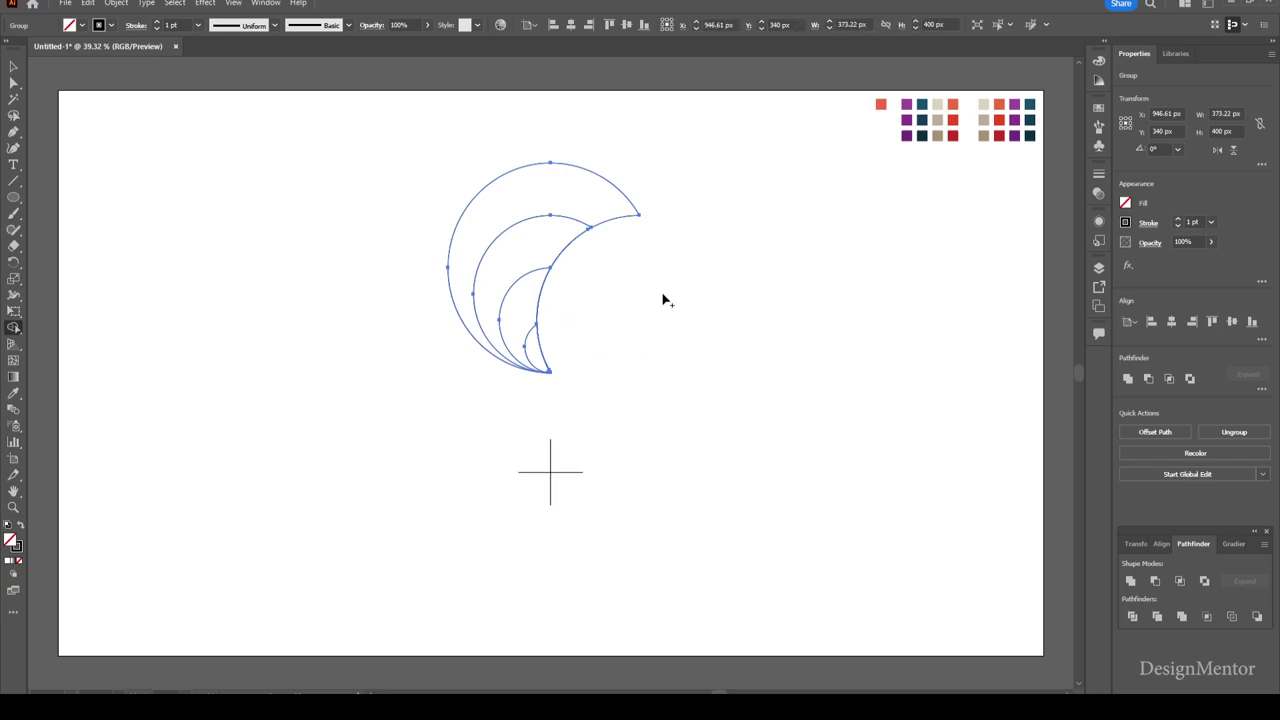
key("v")
left_click(753, 275)
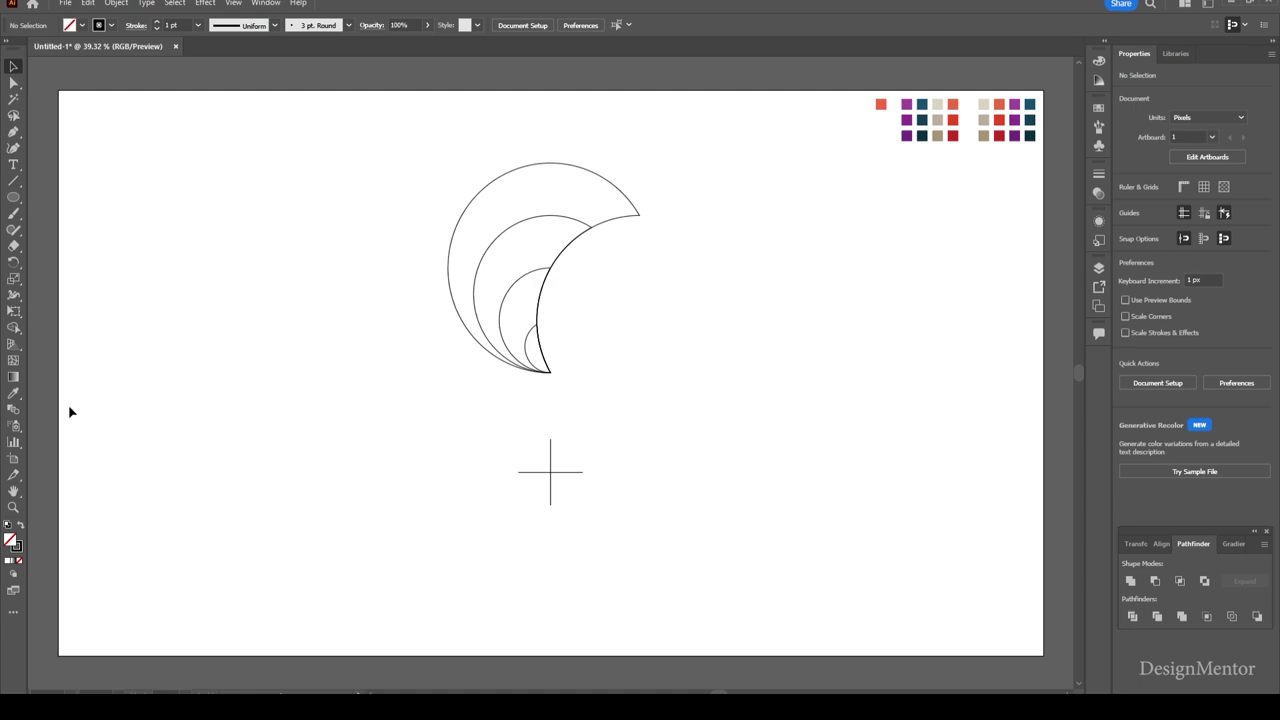
Create a 500 x 500 px circle and centre it on the artboard.
left_click(14, 202)
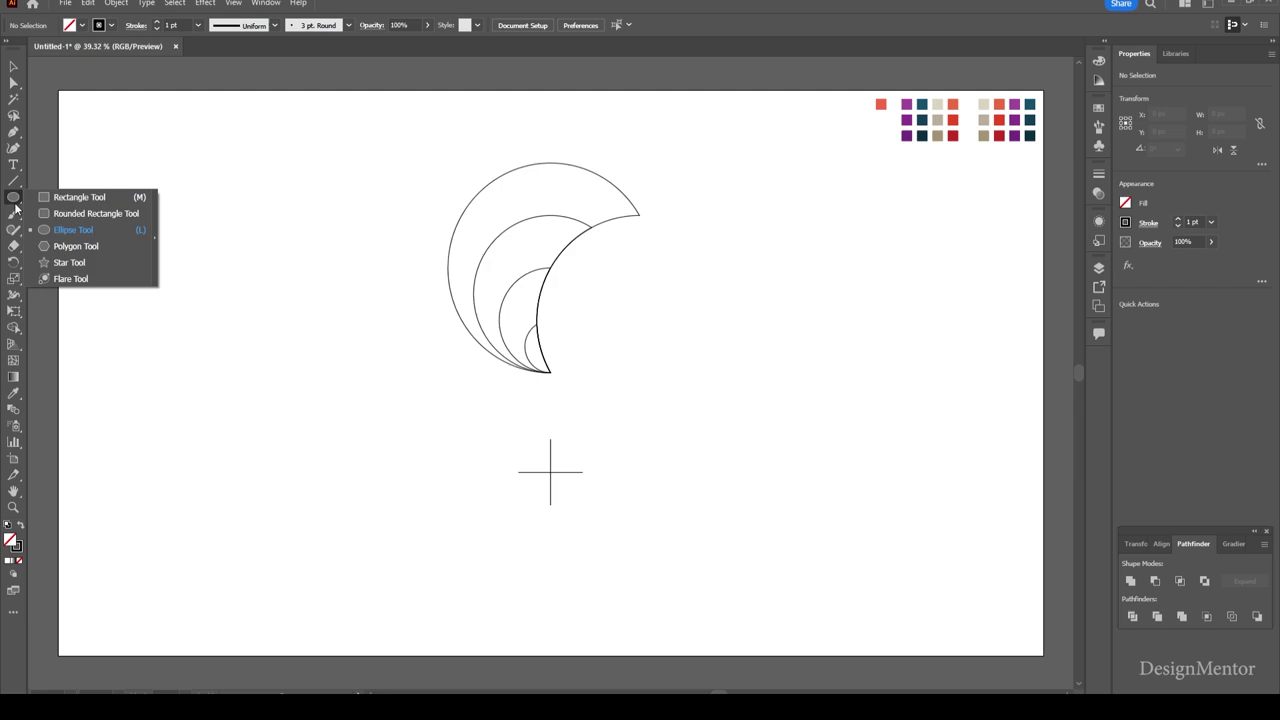
left_click(70, 230)
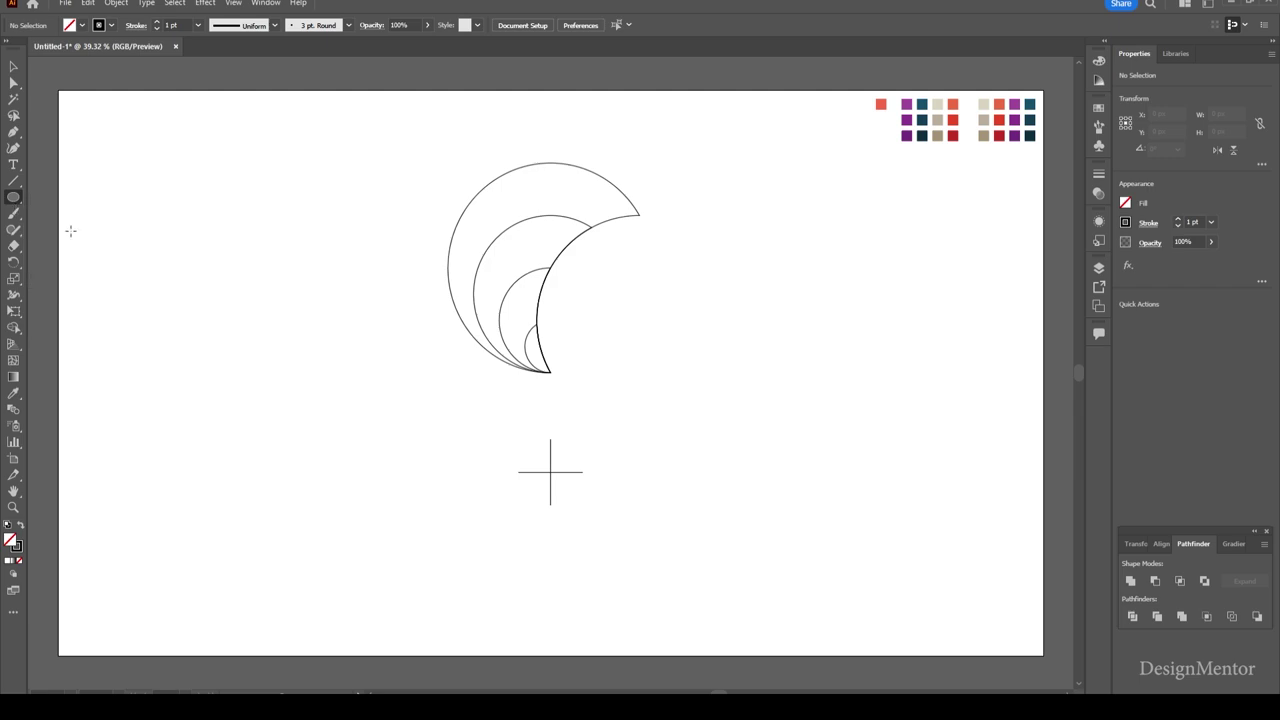
left_click(547, 190)
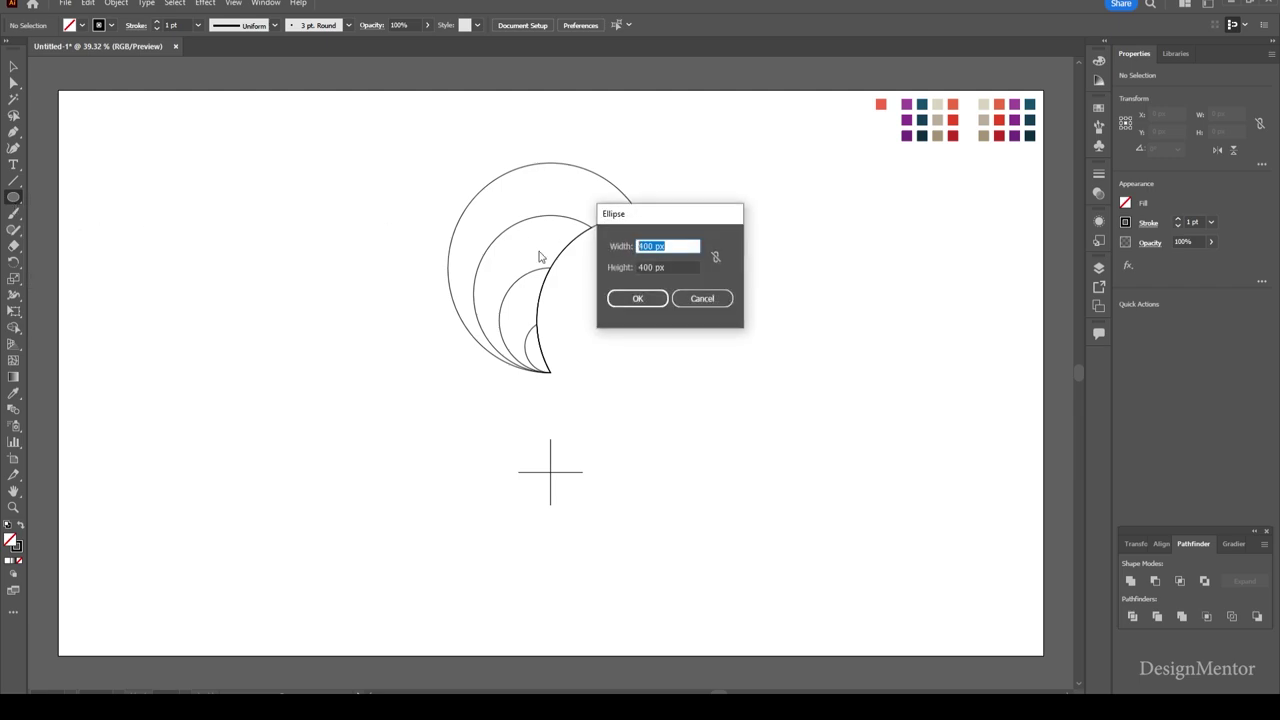
type("500")
key("Tab")
type("5")
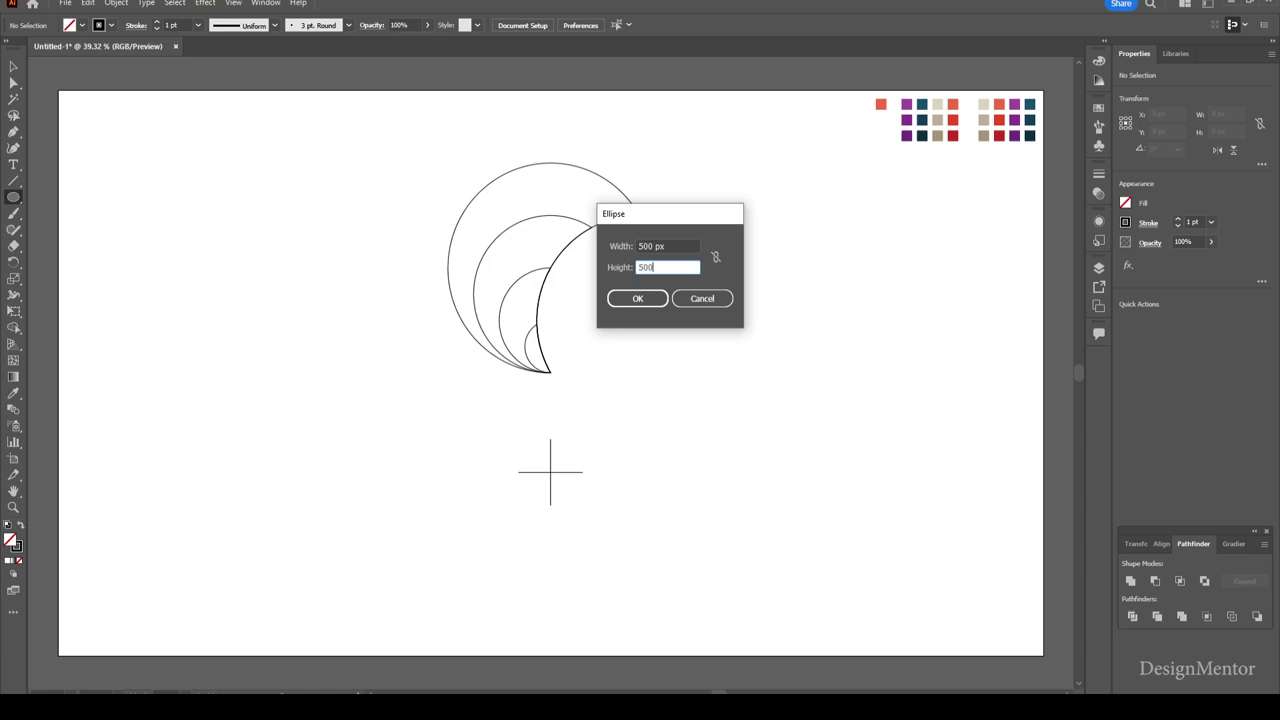
key("Return")
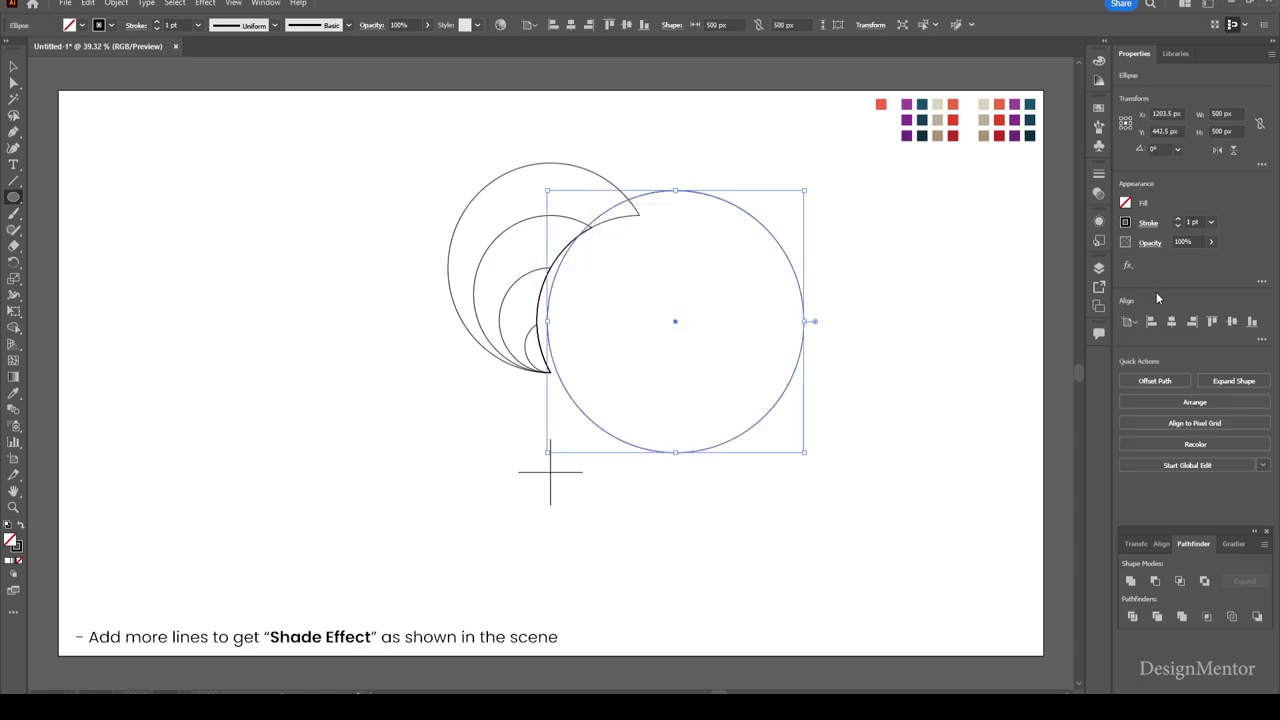
left_click(1232, 322)
left_click(1232, 322)
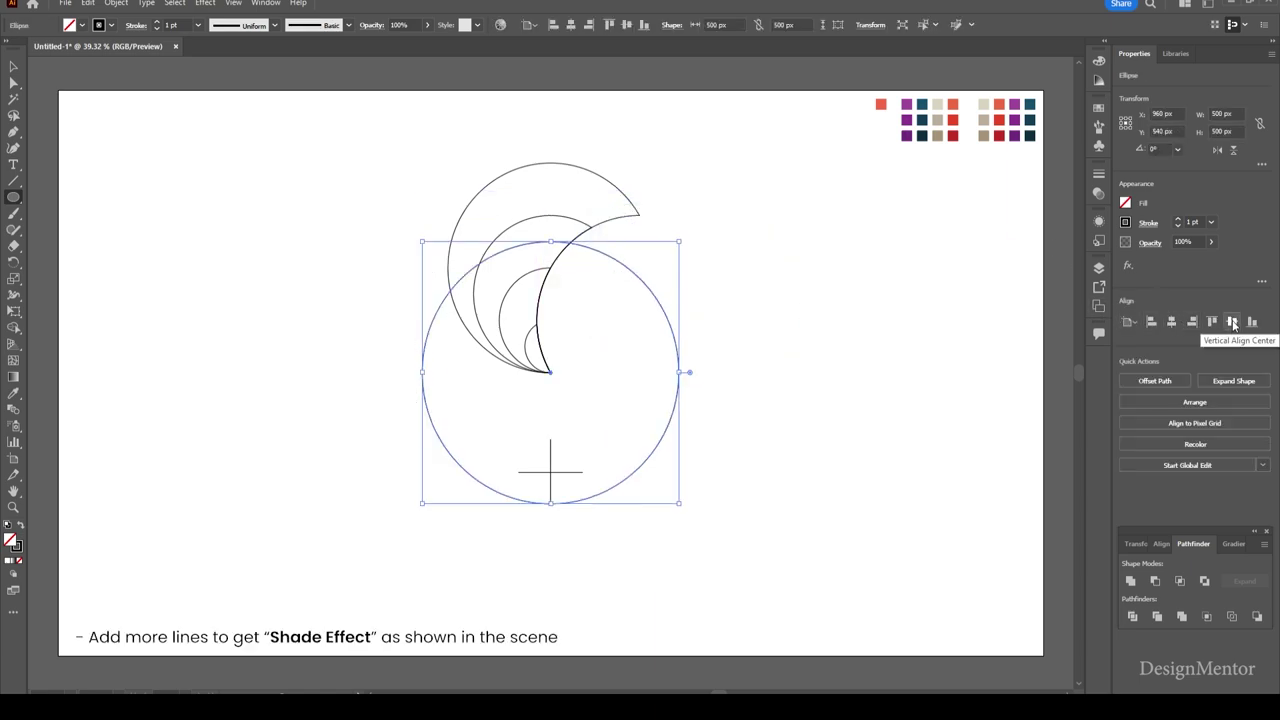
key("v")
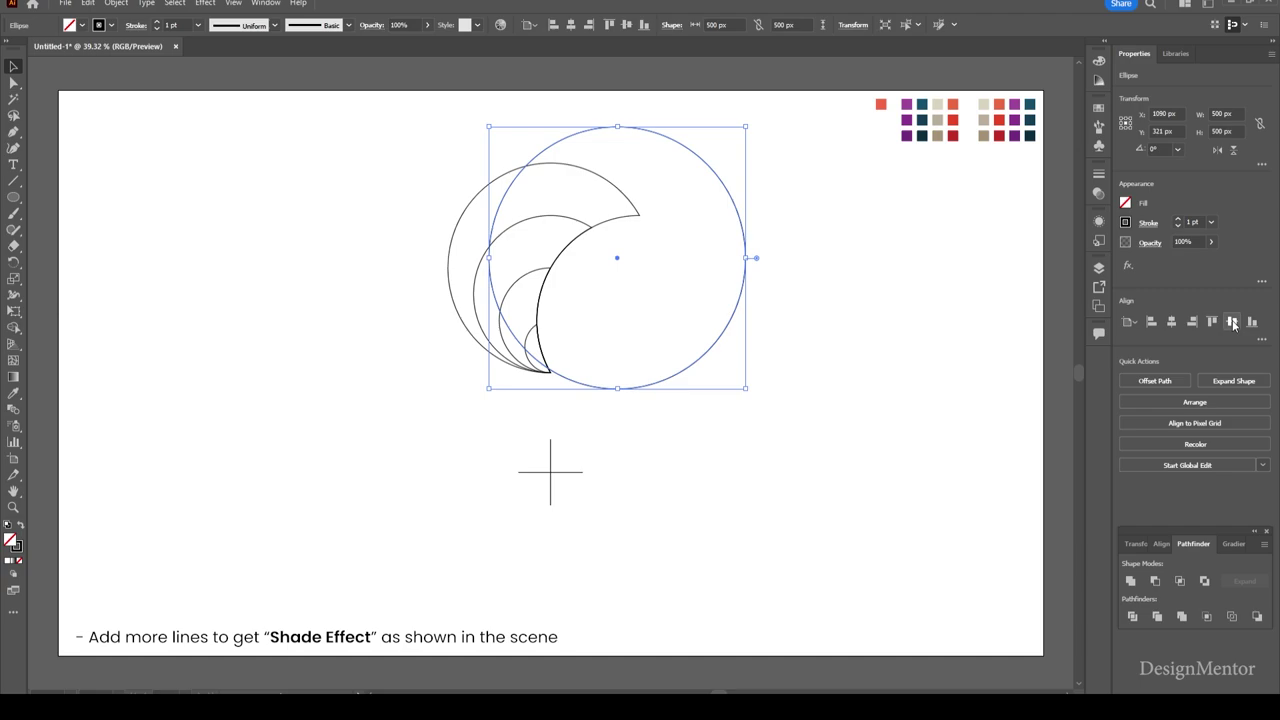
Nudge a copy of the 500 px circle slightly right and down.
key("Down")
key("Down")
key("Down")
key("Down")
key("Down")
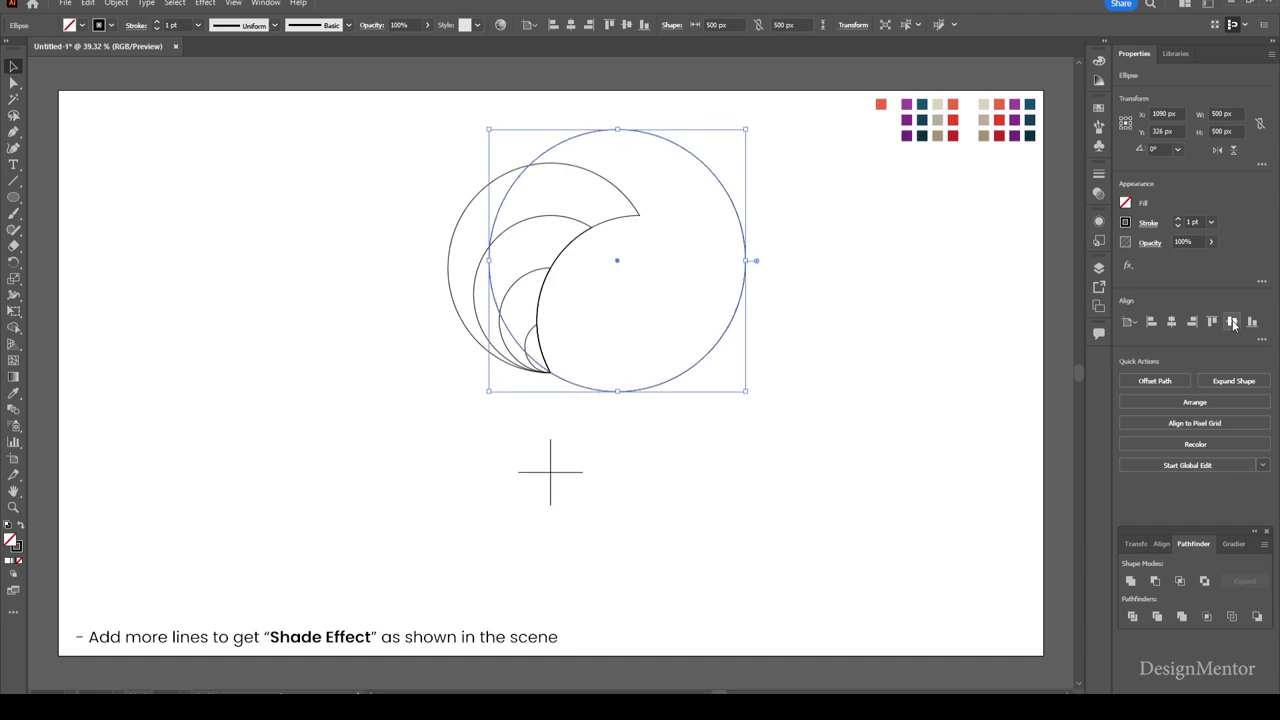
key("shift+Right")
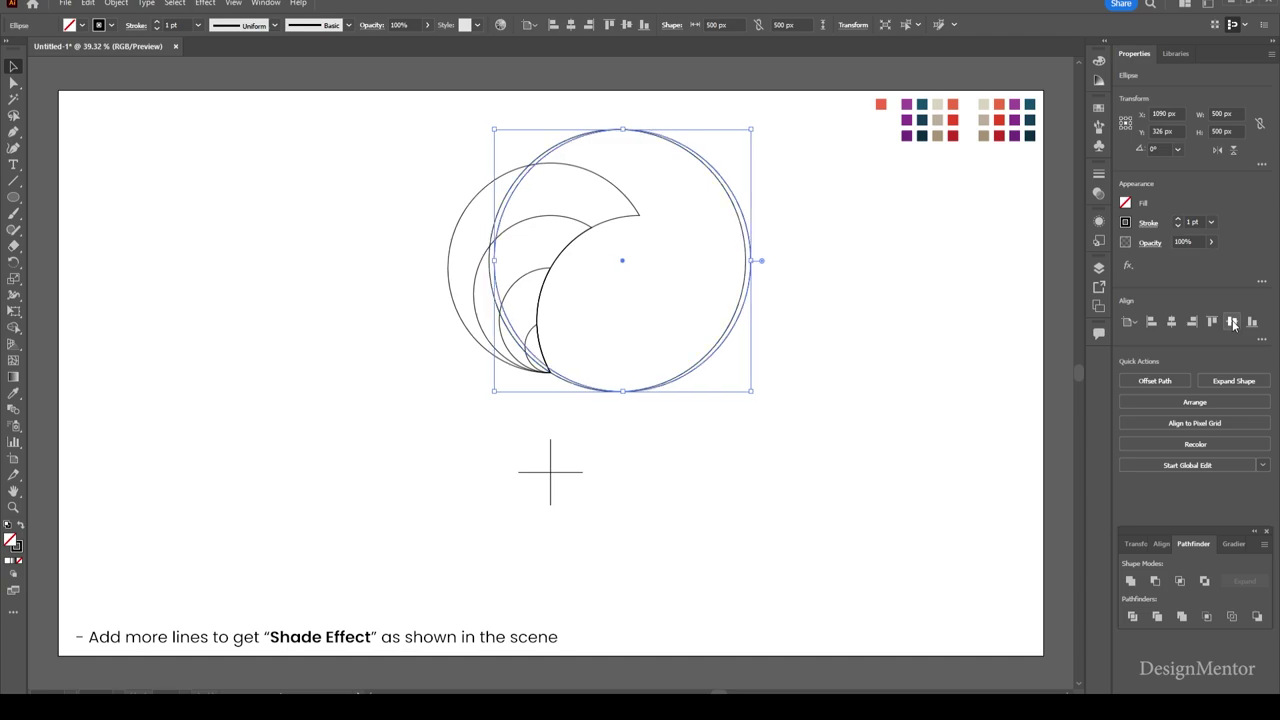
key("shift+Right")
key("shift+Right")
key("shift+Right")
key("shift+Down")
key("shift+Down")
key("shift+Down")
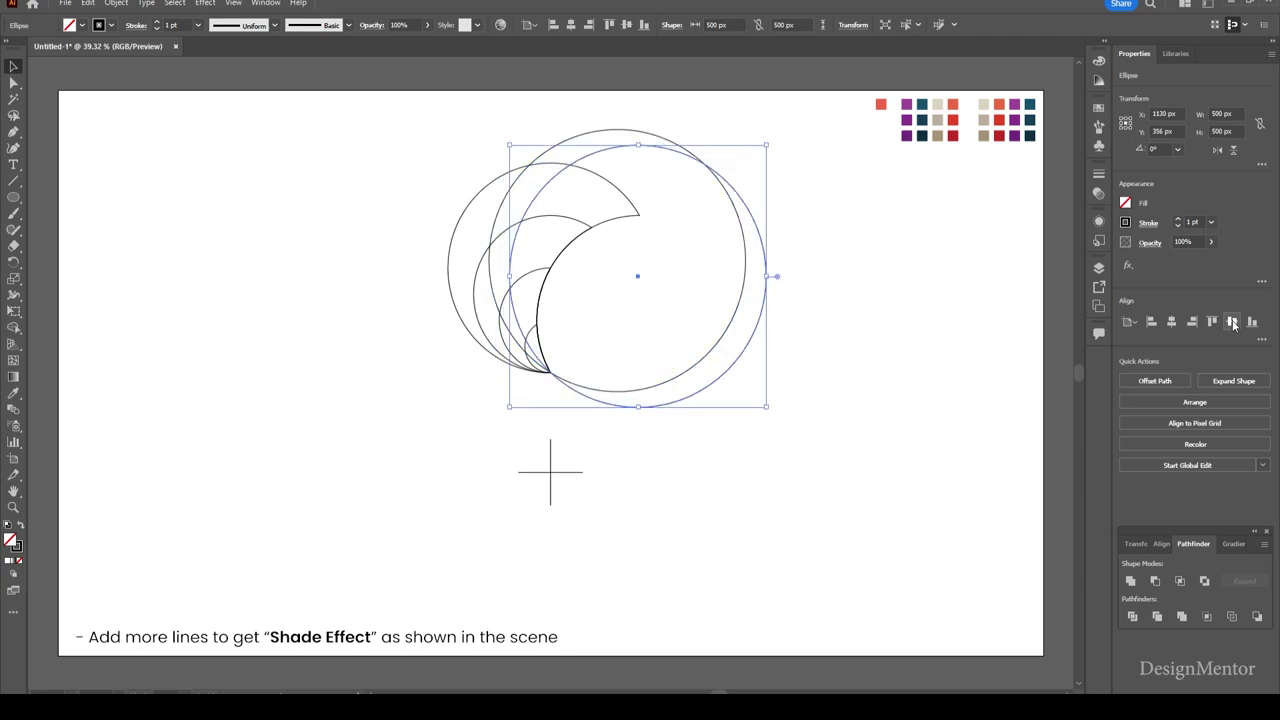
key("shift+Right")
key("shift+Down")
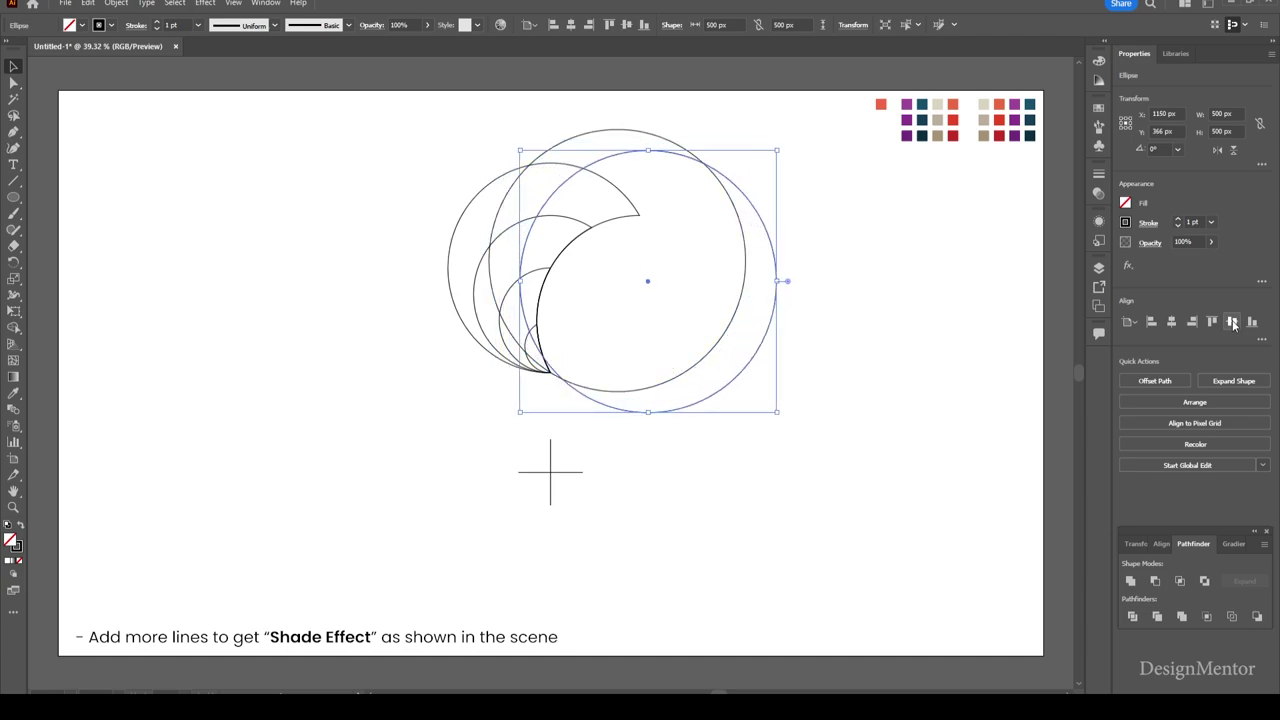
key("shift+Down")
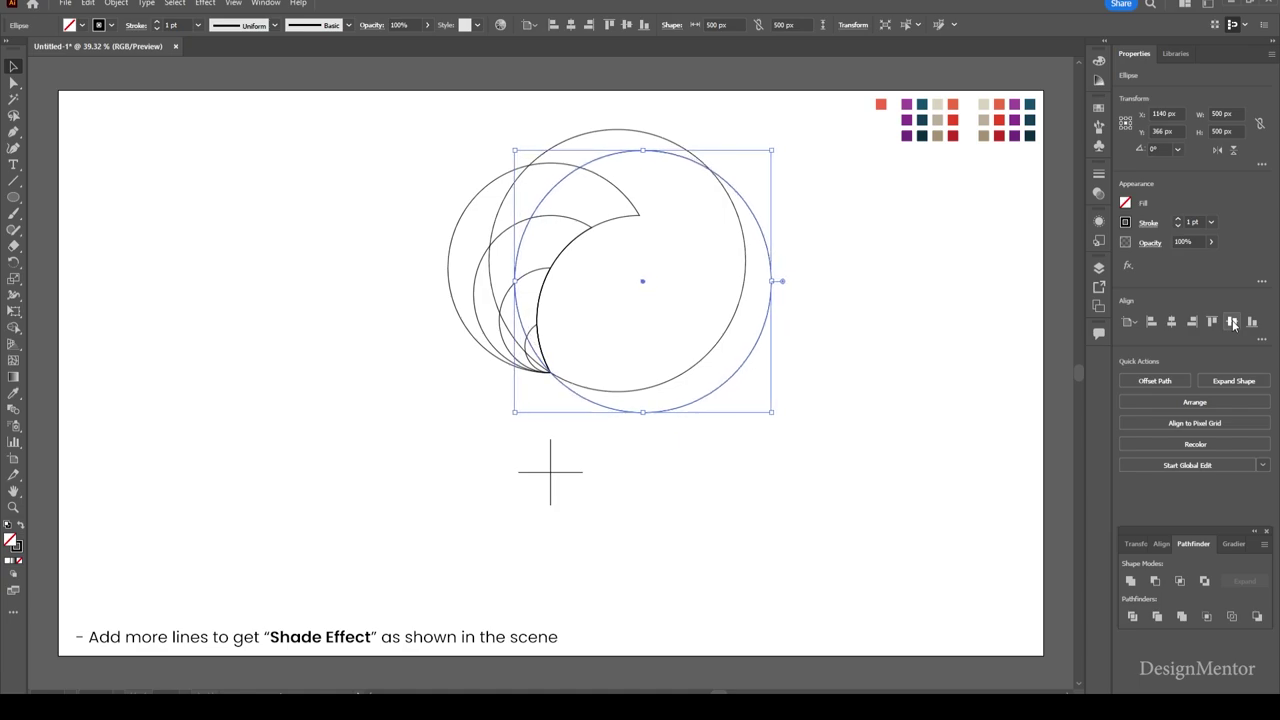
left_click(912, 316)
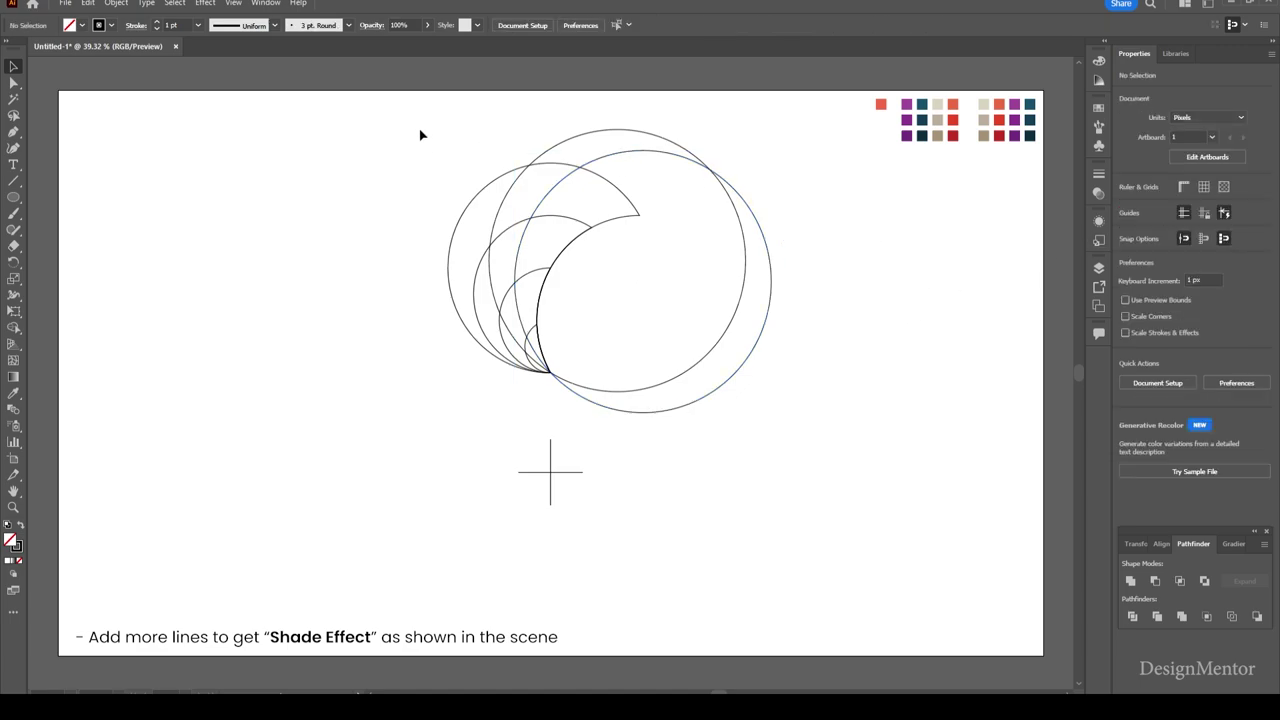
Remove the 500 px circles' parts outside the crescent with Shape Builder.
left_click_drag(418, 128, 682, 258)
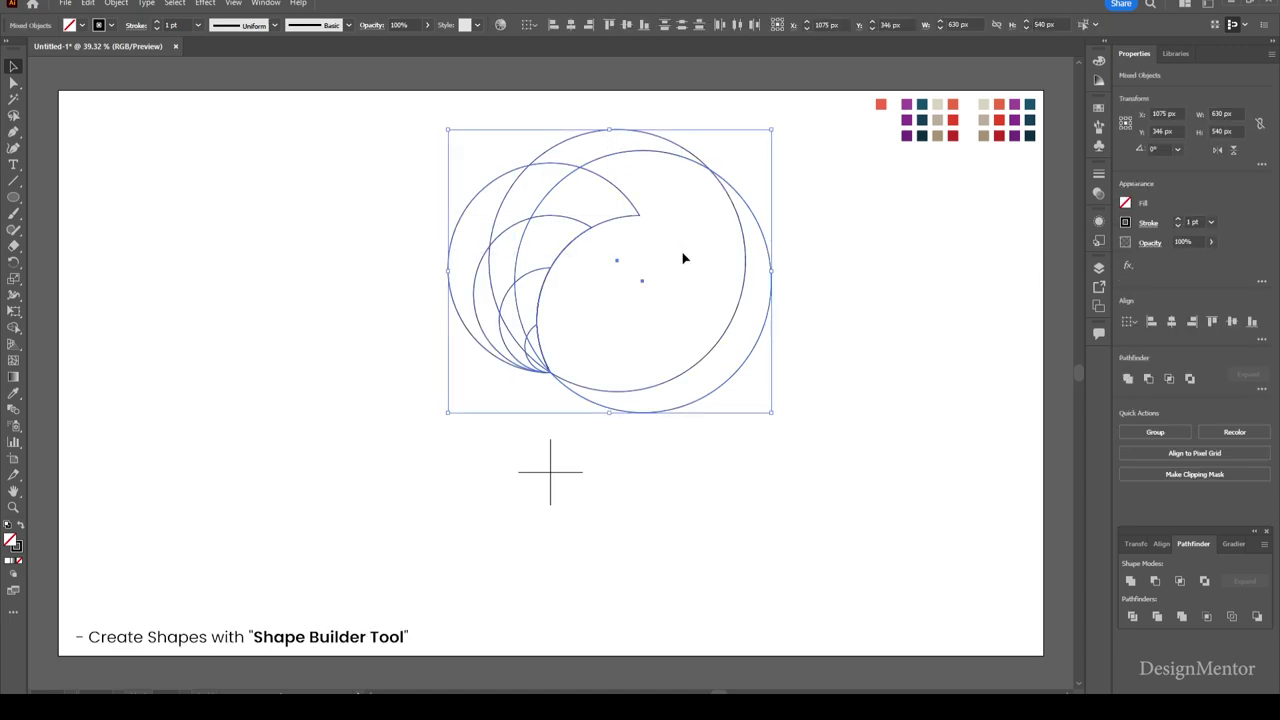
left_click(13, 327)
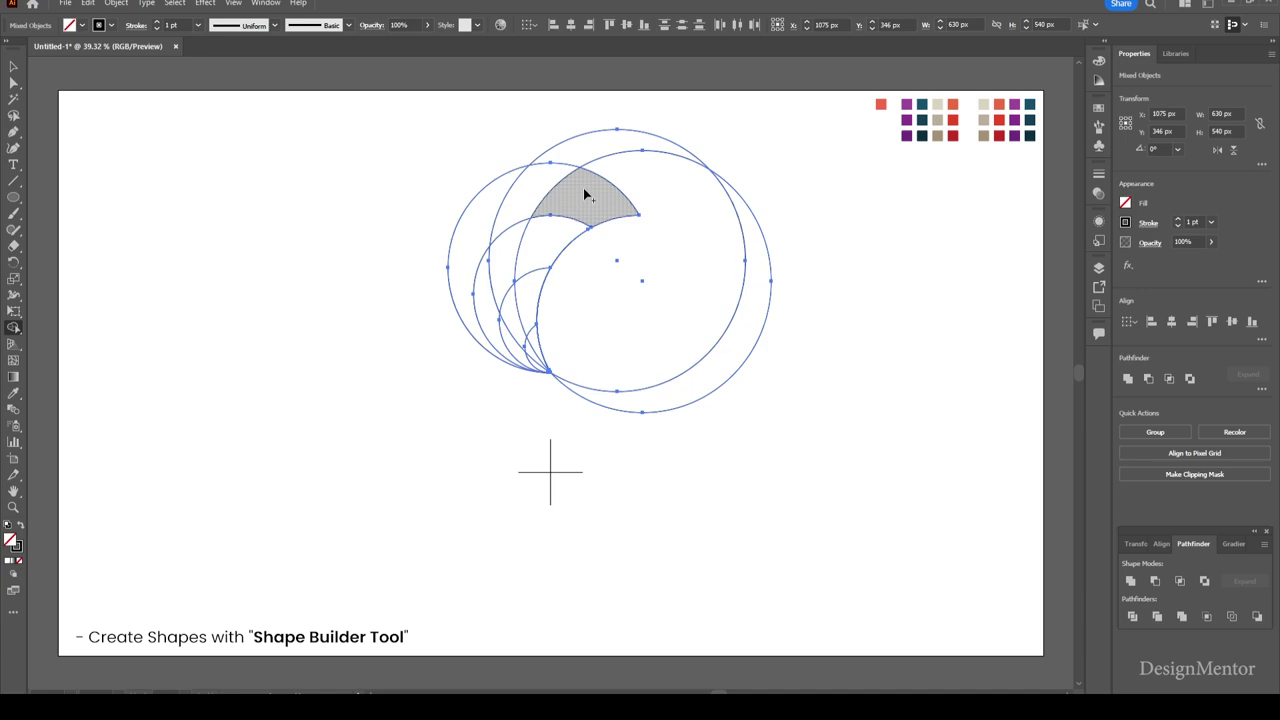
left_click_drag(570, 124, 637, 171)
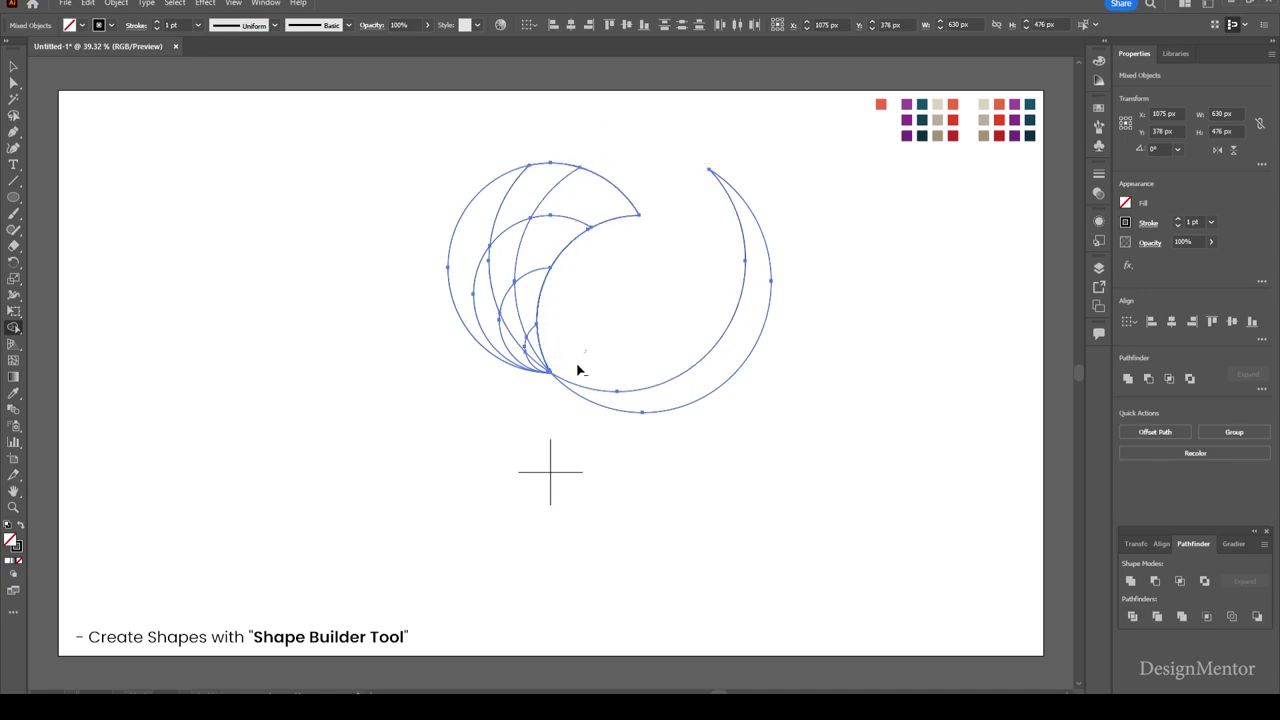
left_click(556, 396, "alt")
key("v")
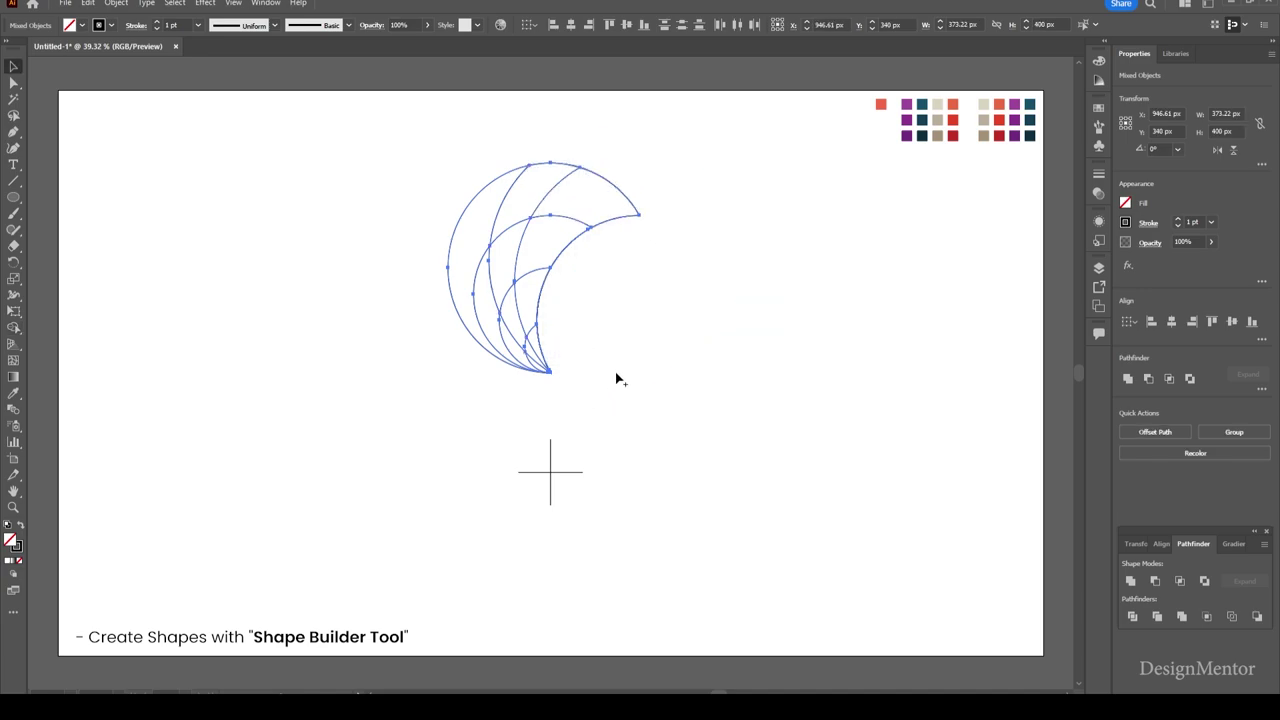
Group all the remaining crescent arcs into one group.
left_click_drag(375, 128, 657, 284)
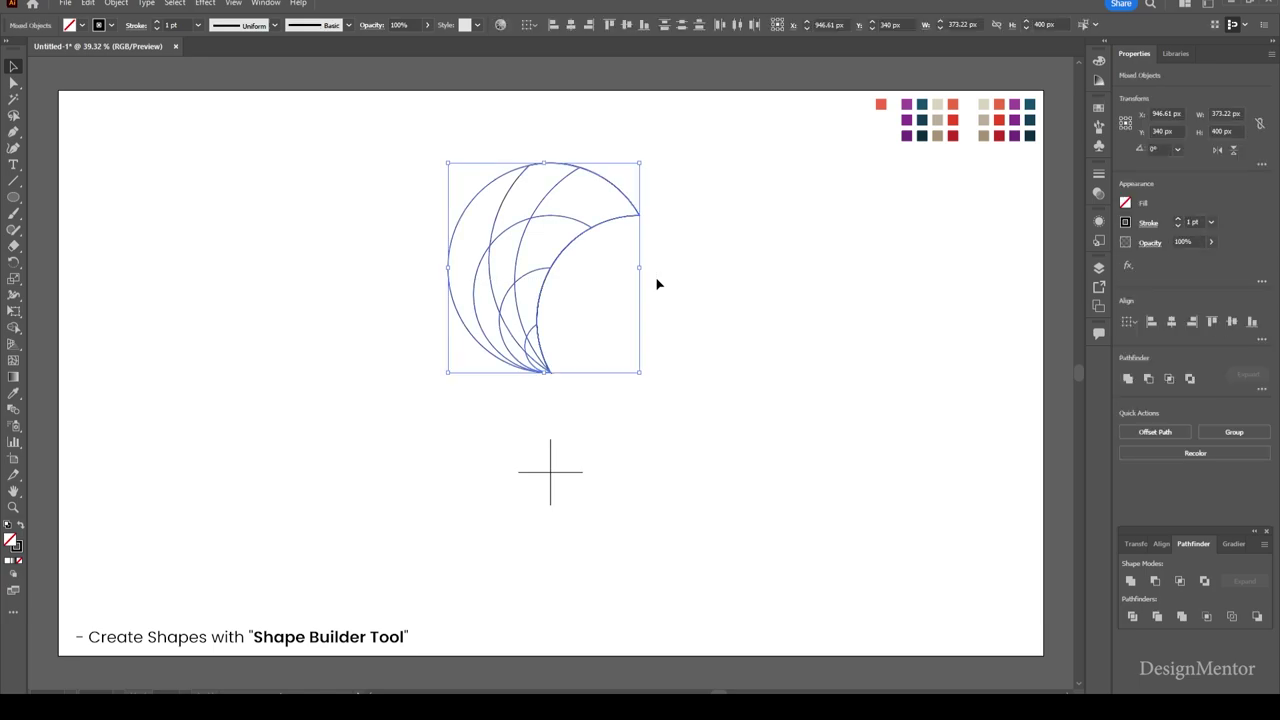
right_click(537, 215)
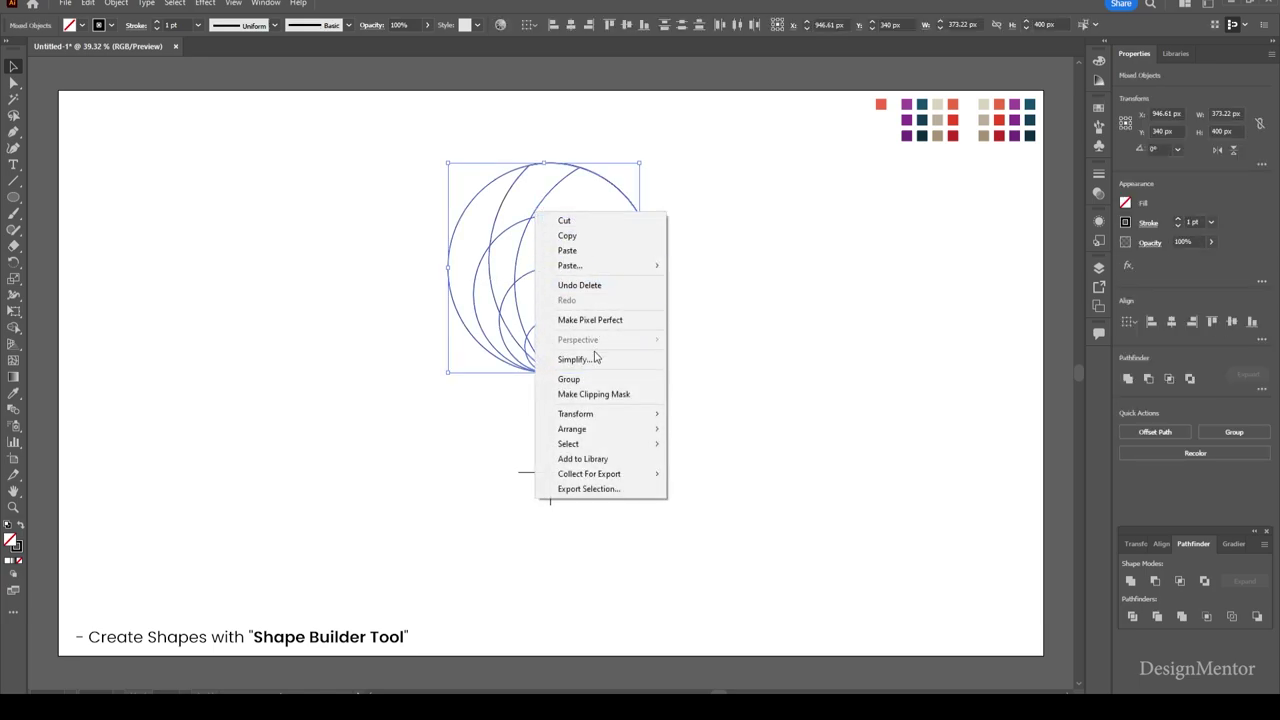
left_click(568, 379)
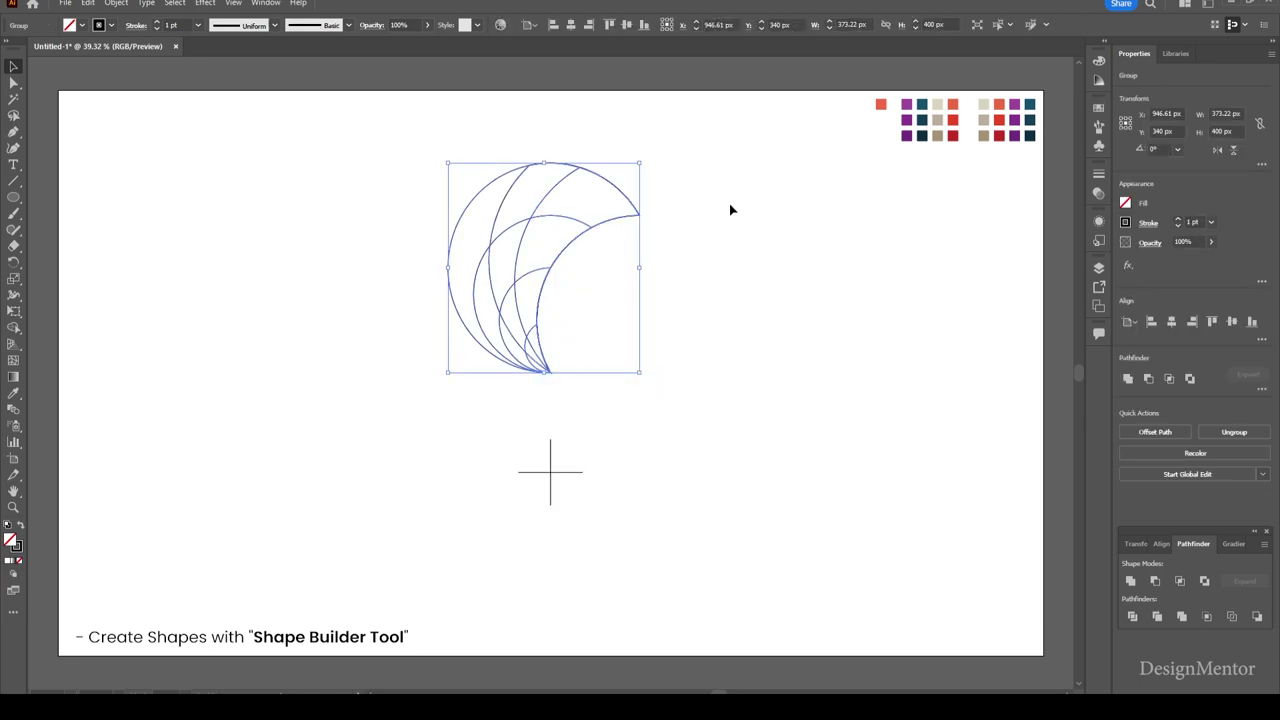
left_click_drag(457, 143, 626, 351)
left_click(16, 330)
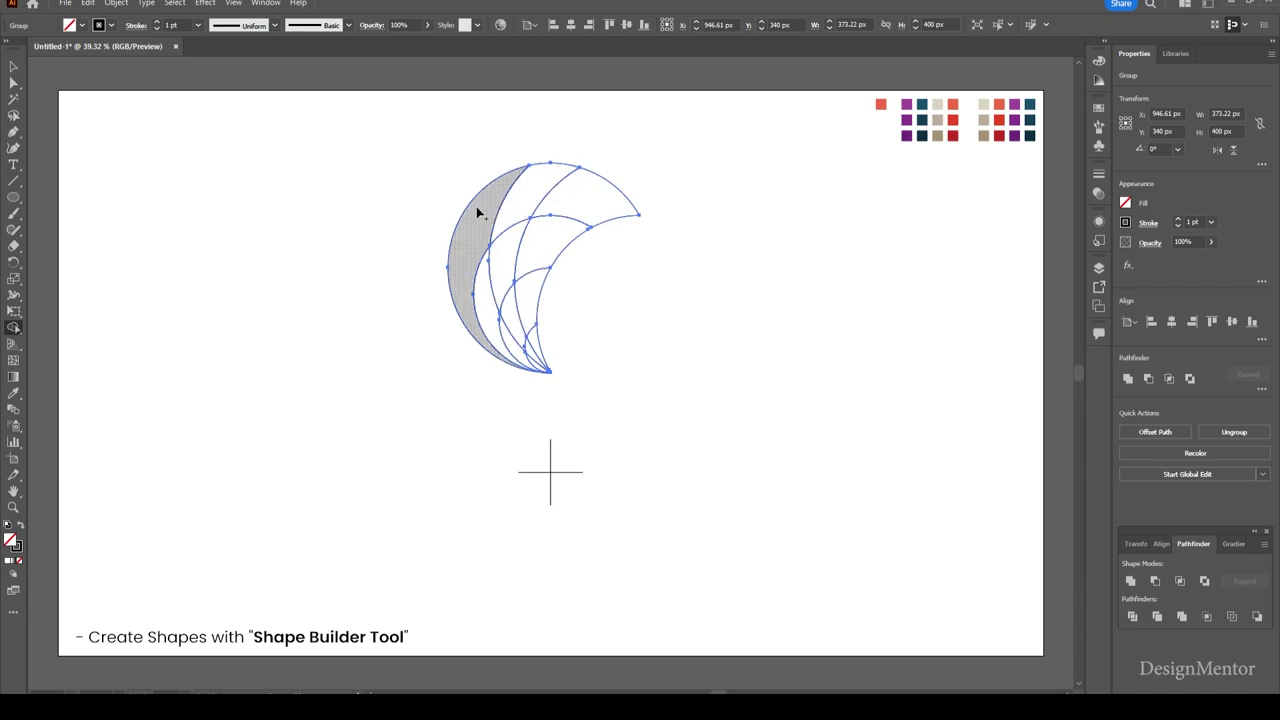
key("v")
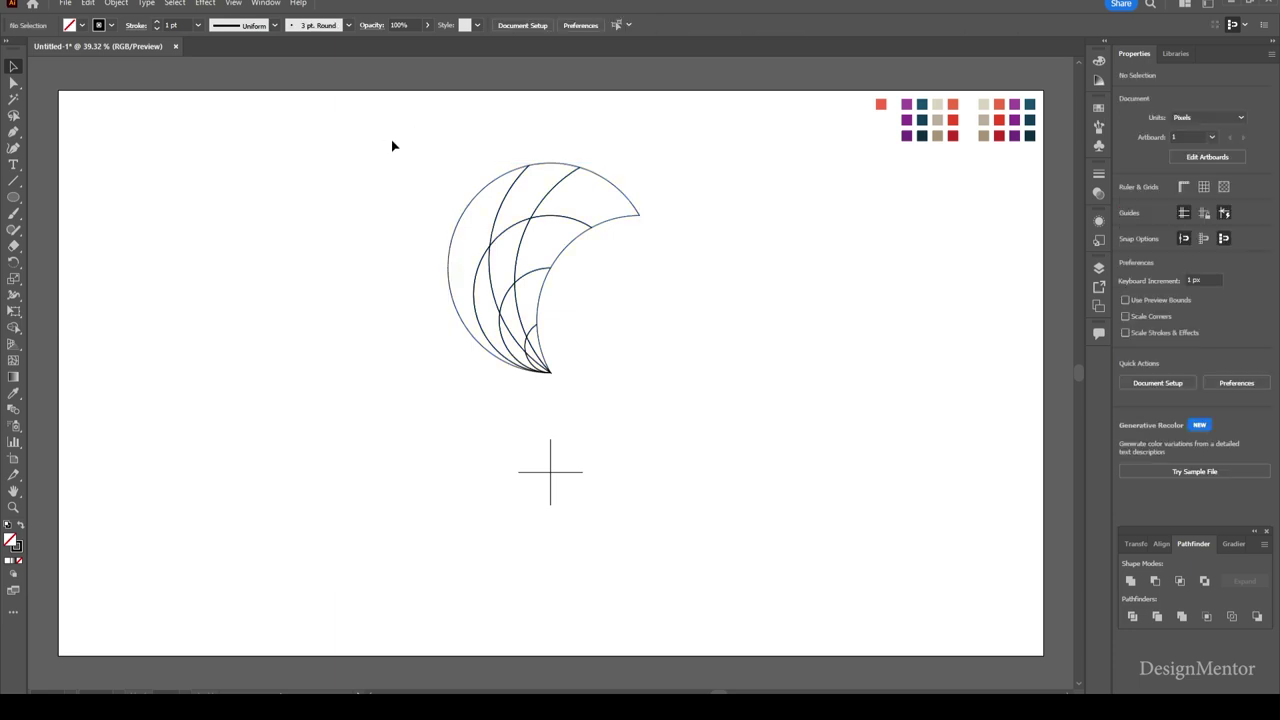
left_click_drag(380, 135, 689, 274)
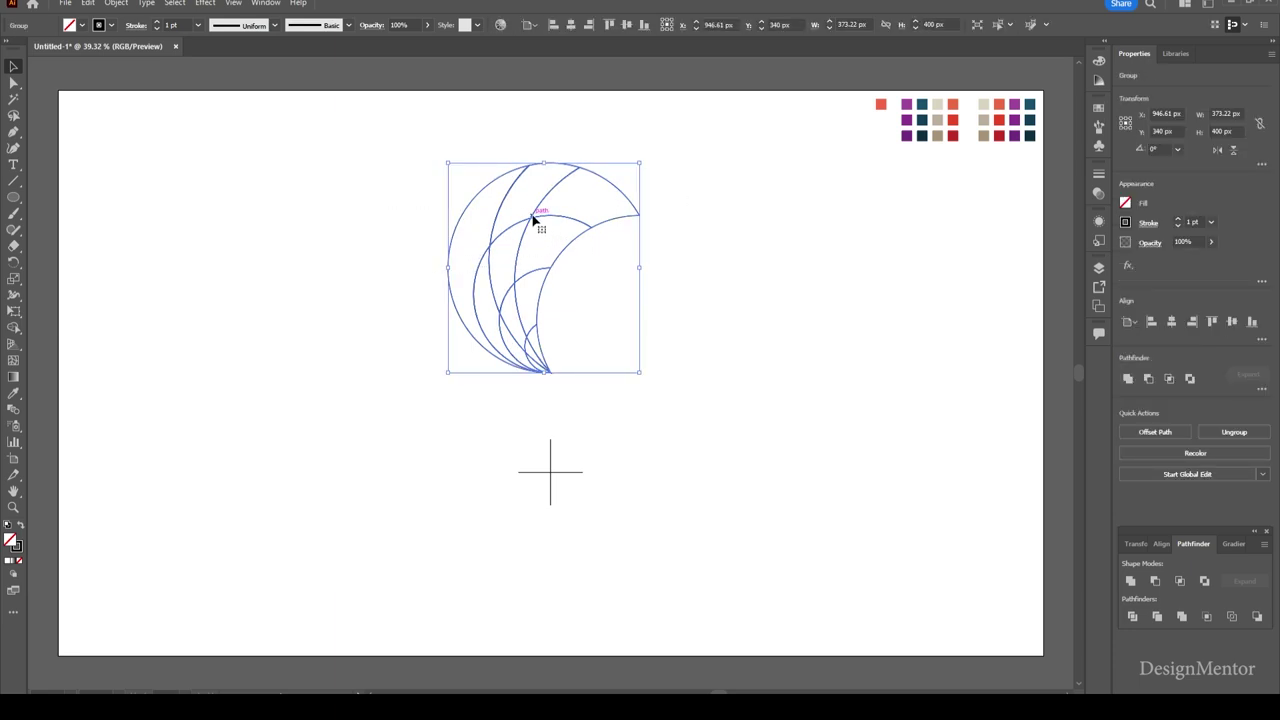
left_click(493, 183)
Ungroup the crescent, then ungroup its left-side sub-group too.
left_click(490, 193)
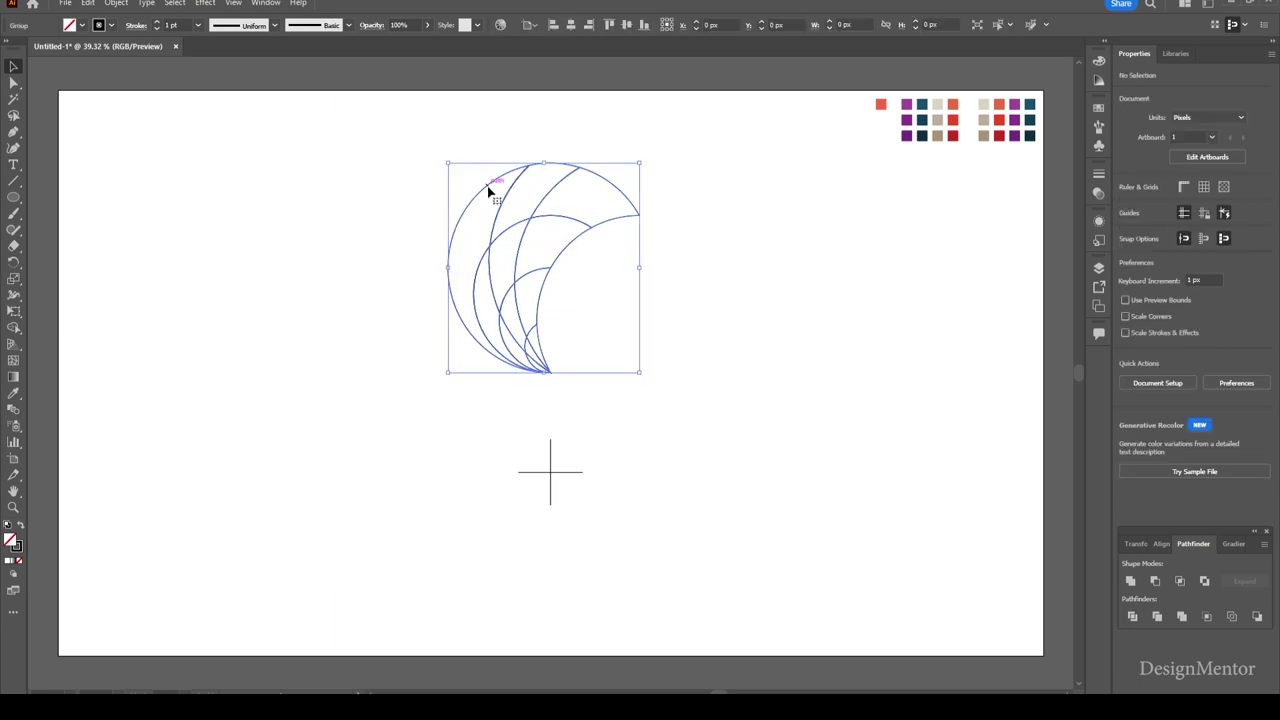
right_click(490, 191)
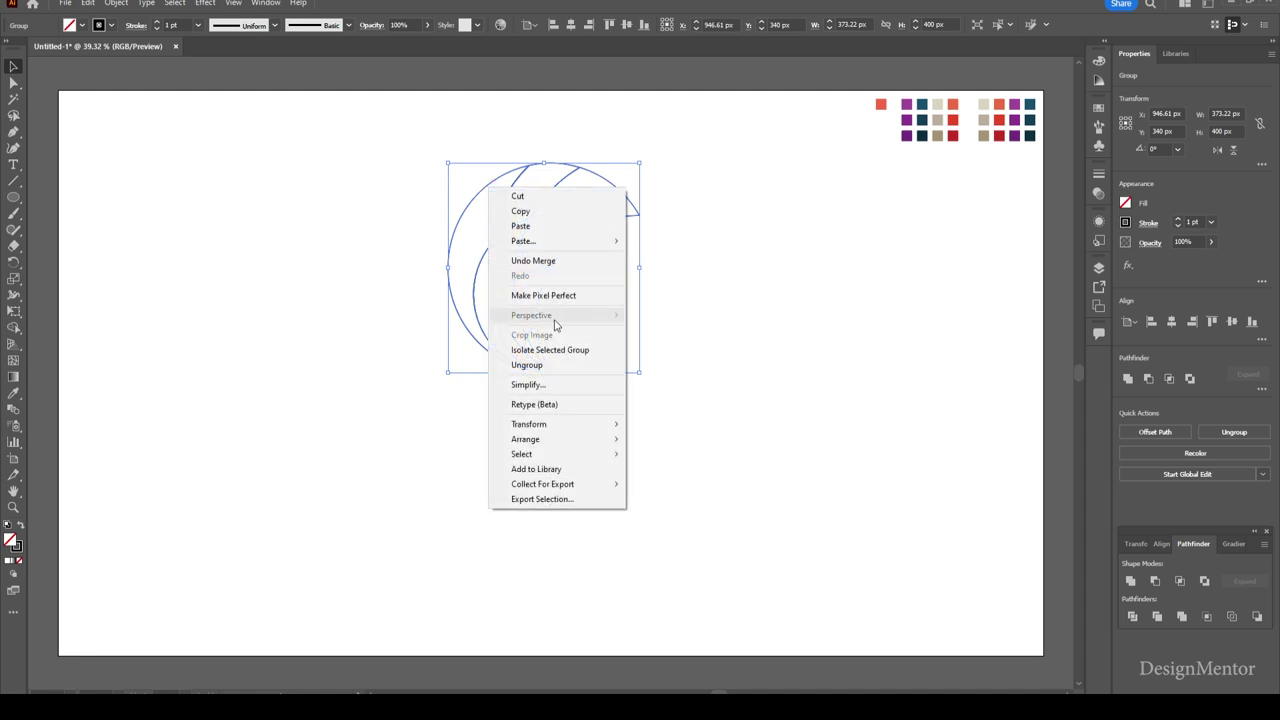
left_click(548, 365)
left_click(437, 126)
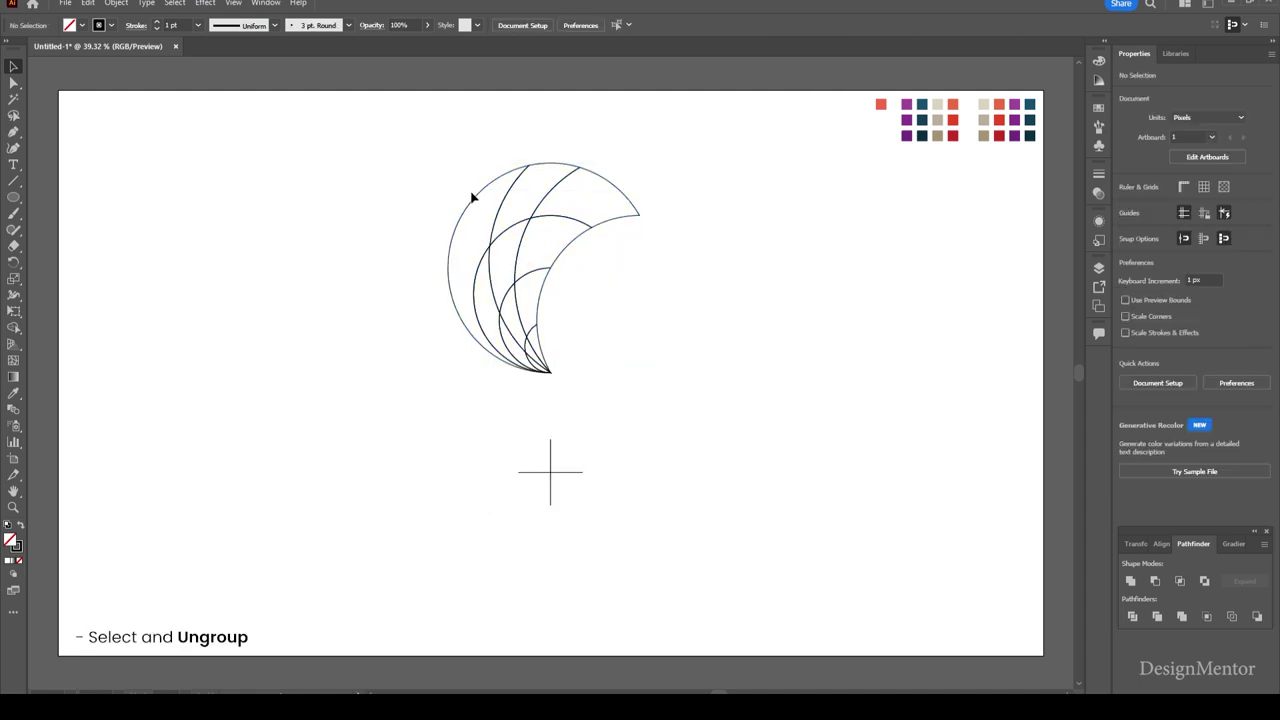
left_click(474, 200)
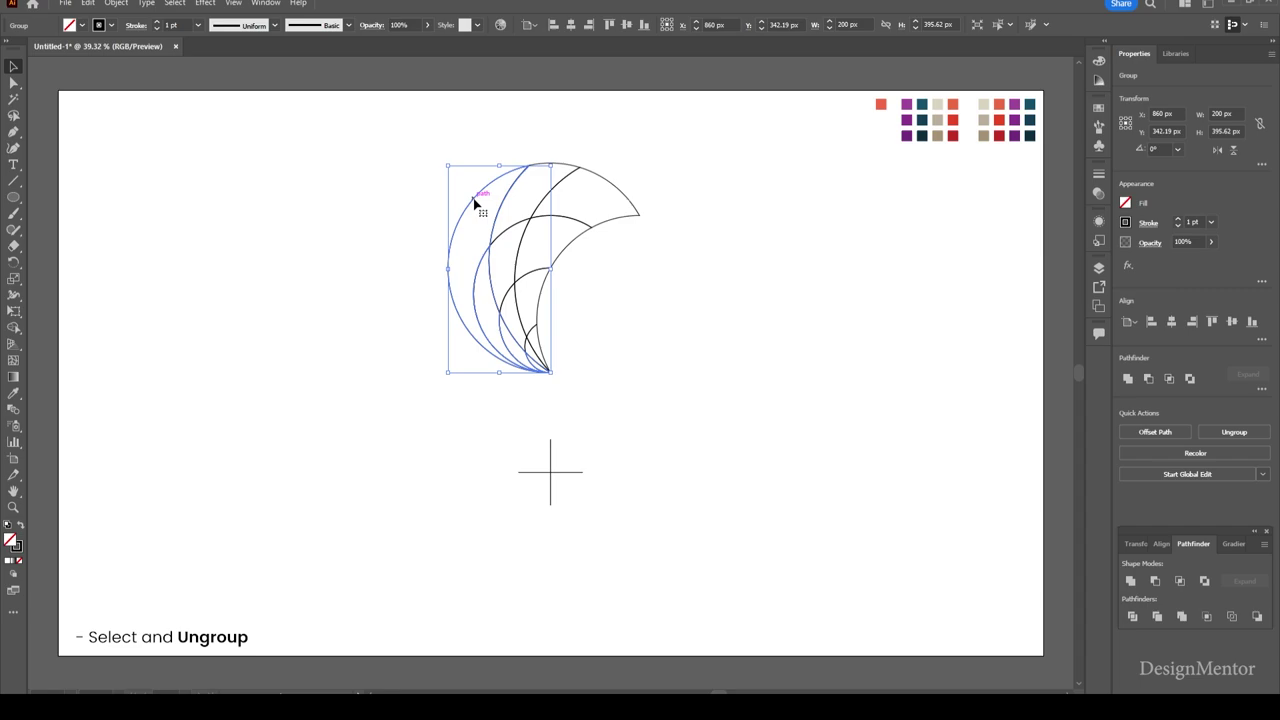
right_click(474, 200)
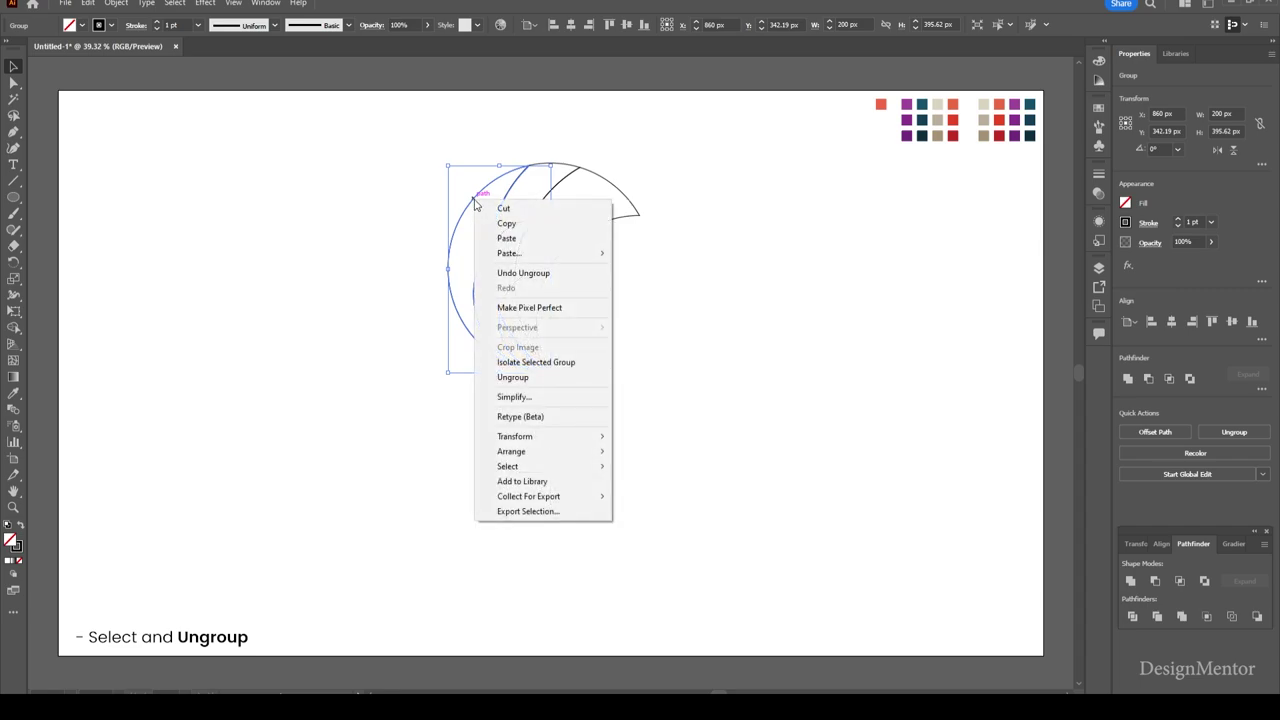
left_click(538, 376)
Select individual arcs one by one to confirm they are separate paths.
left_click(689, 295)
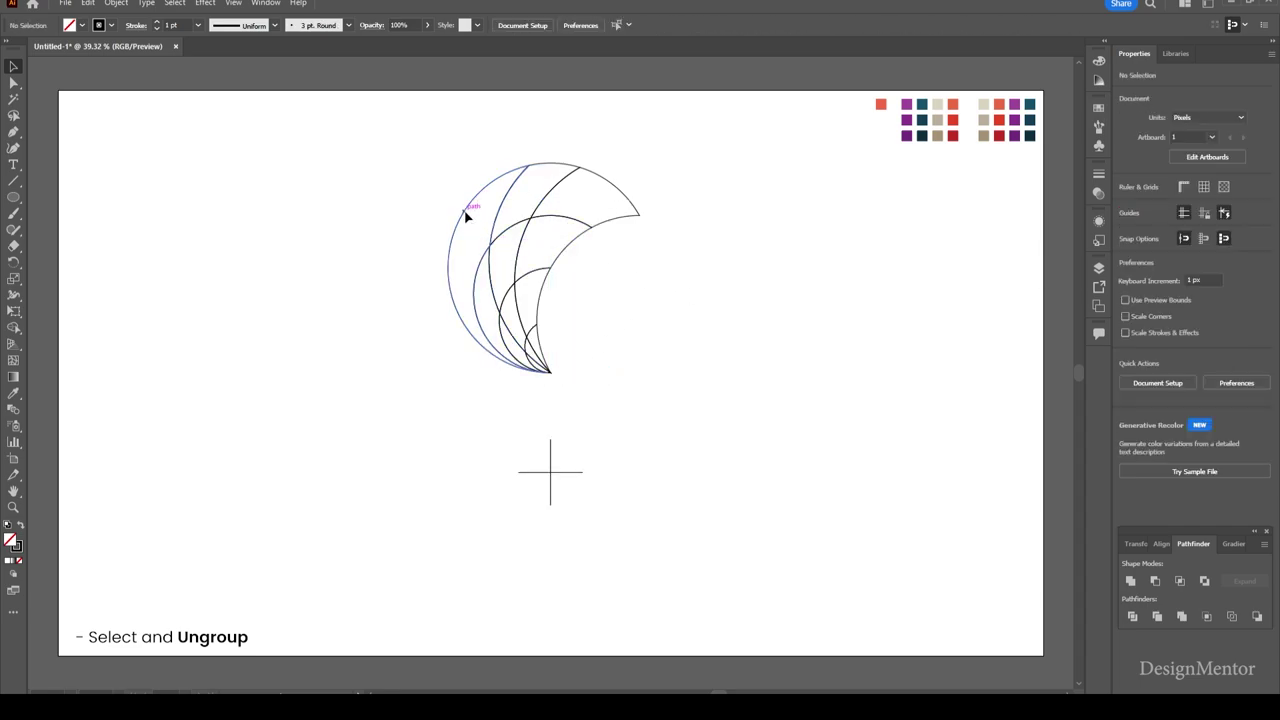
left_click(465, 216)
right_click(465, 214)
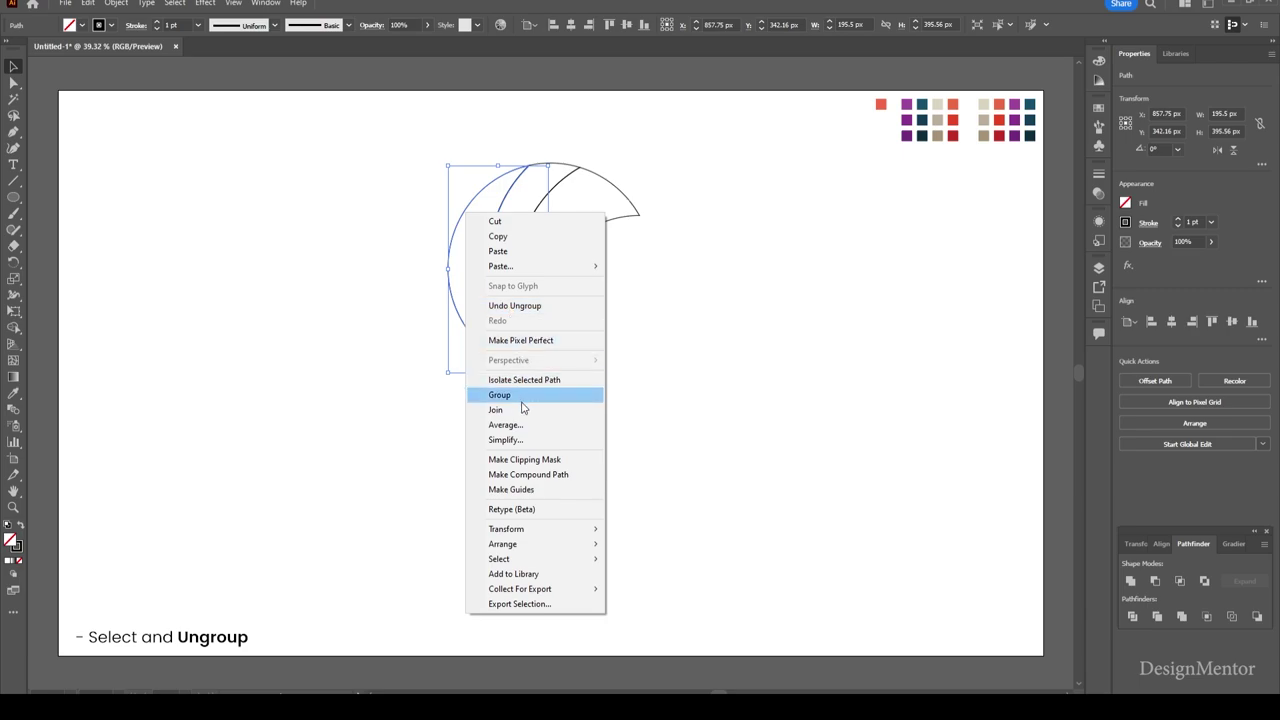
left_click(608, 234)
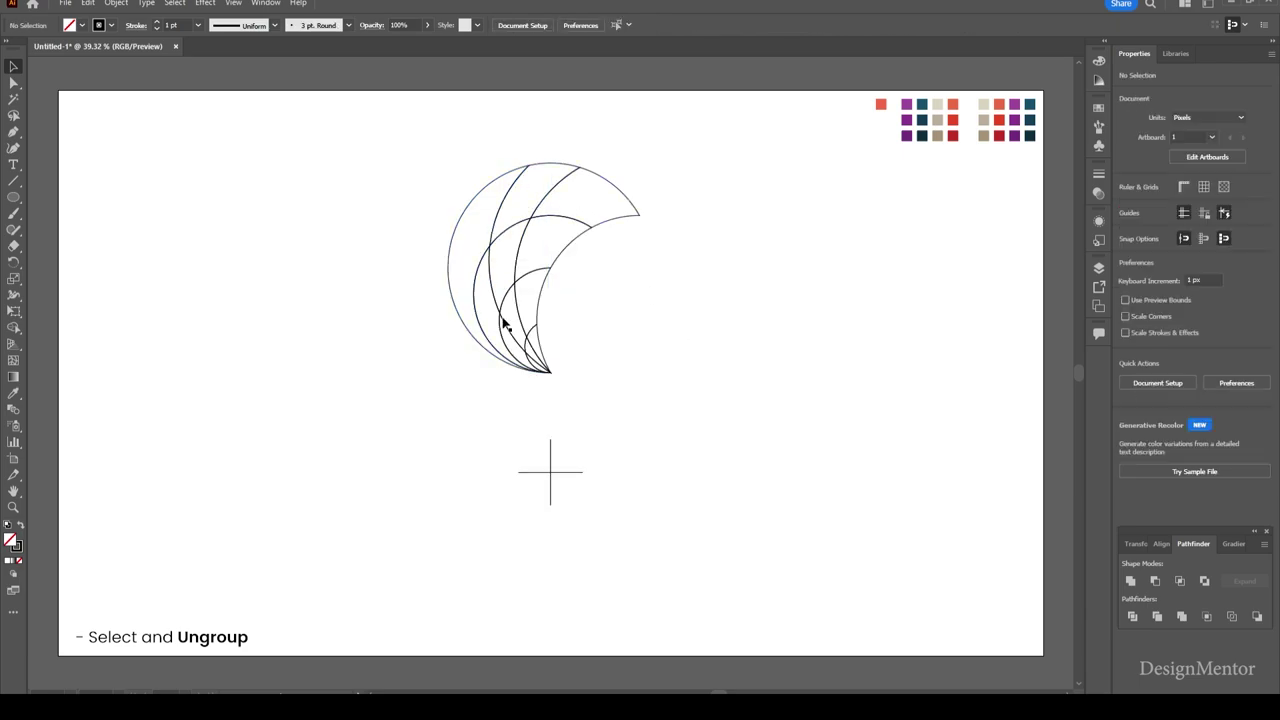
left_click(501, 197)
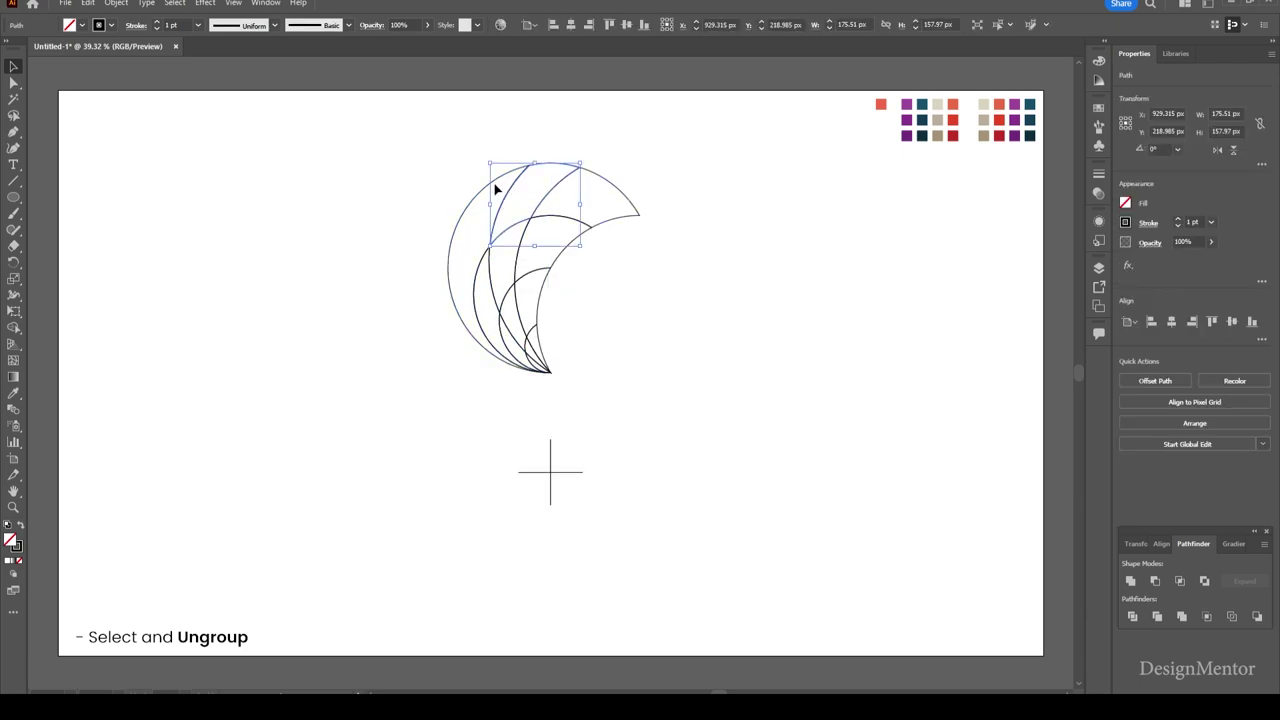
left_click(498, 180)
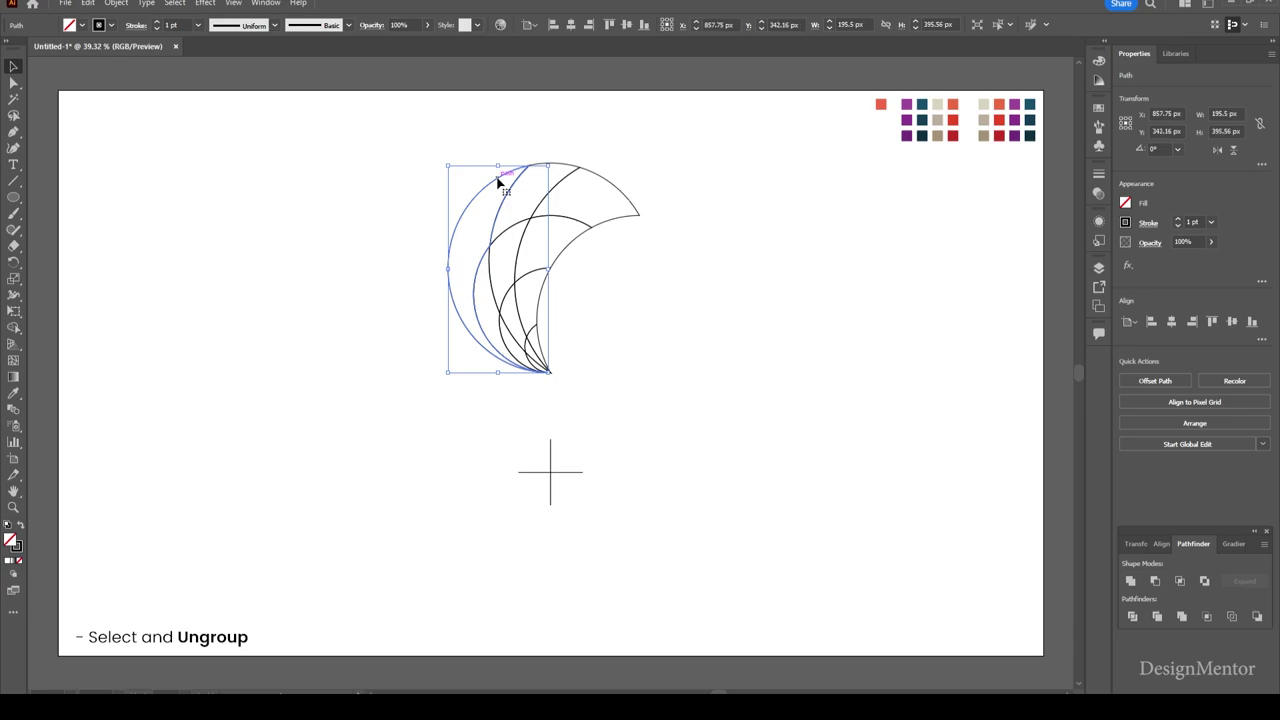
Fill the crescent's left, upper and right-tip outer pieces with purple shades.
key("i")
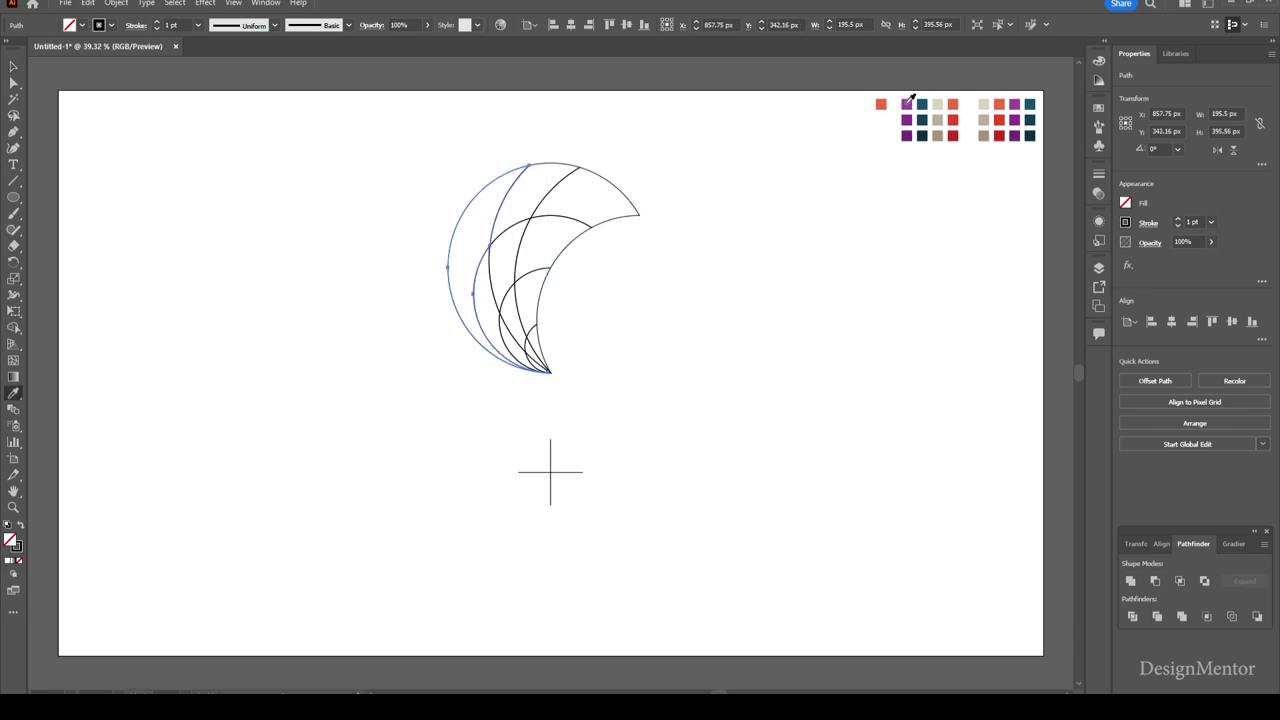
left_click(906, 104)
key("v")
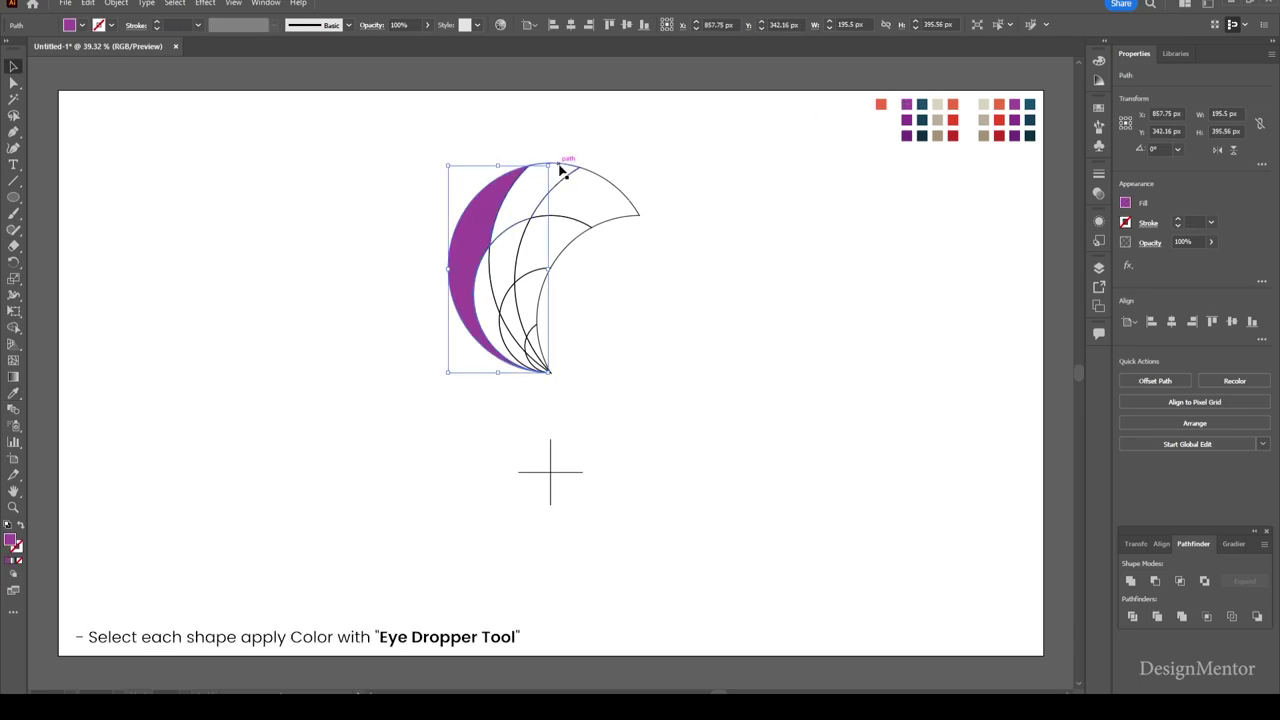
left_click(565, 168)
key("i")
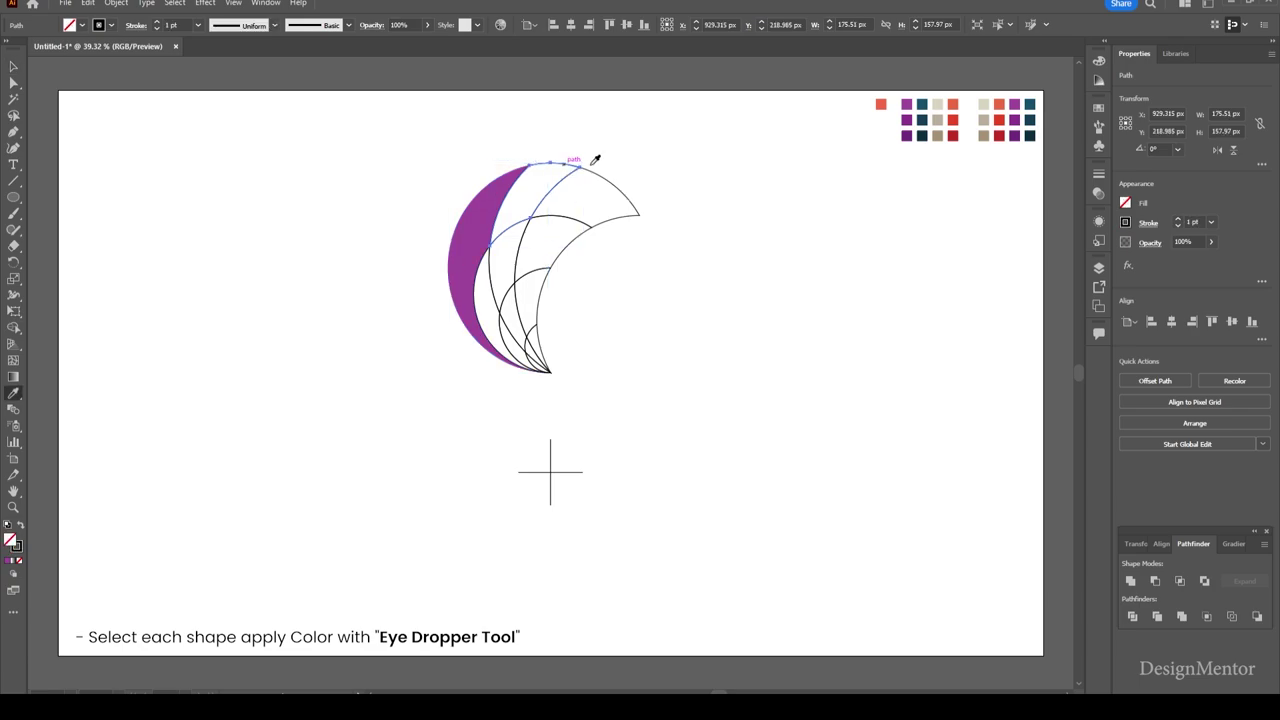
left_click(907, 117)
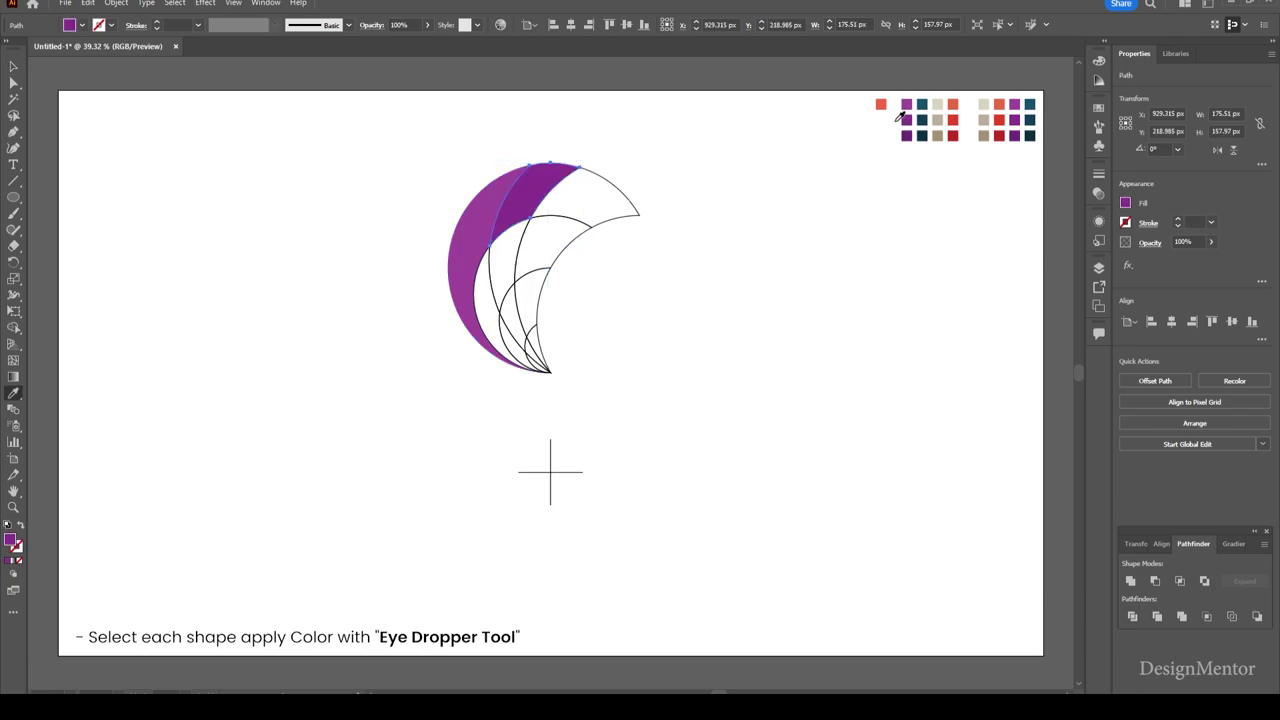
key("v")
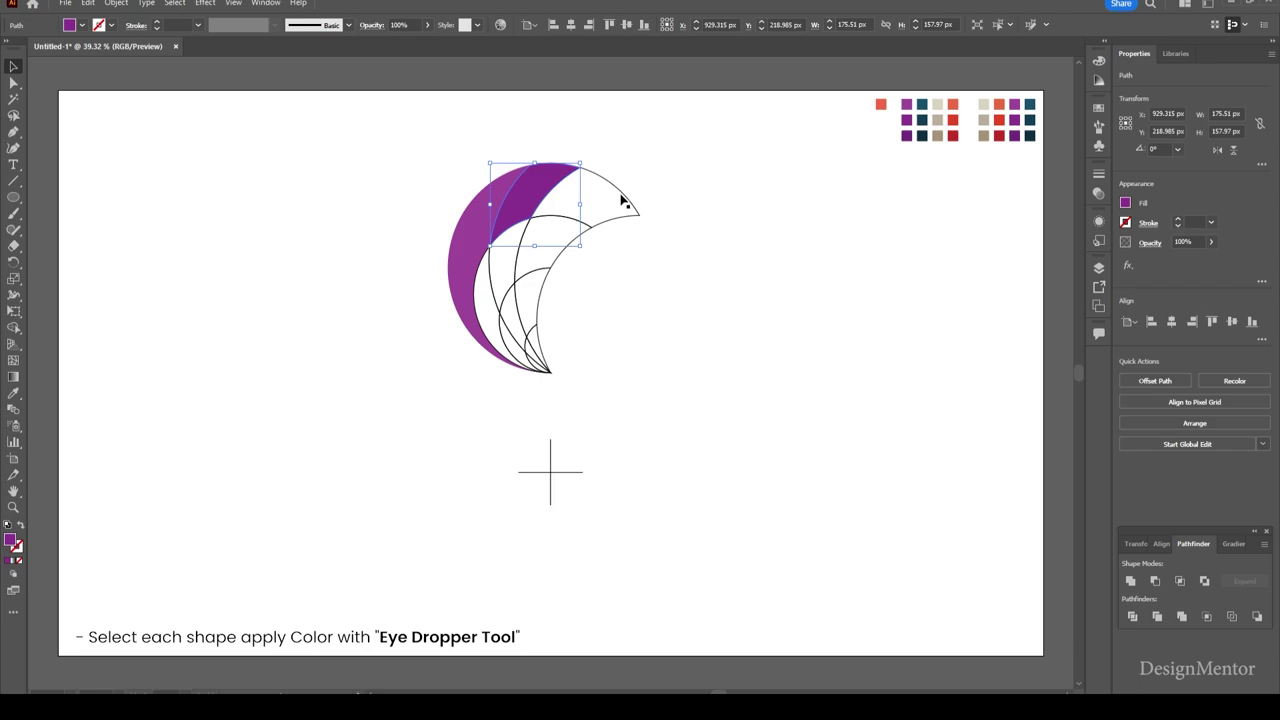
left_click(622, 196)
key("i")
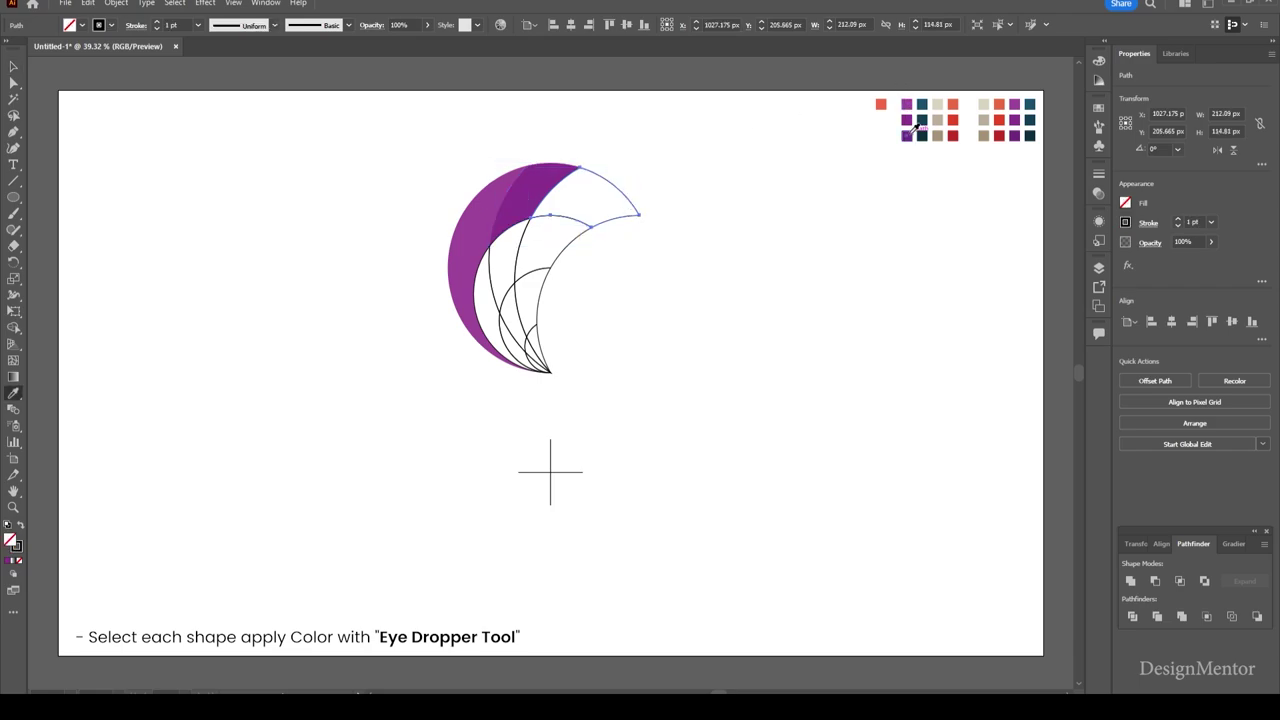
left_click(907, 136)
key("v")
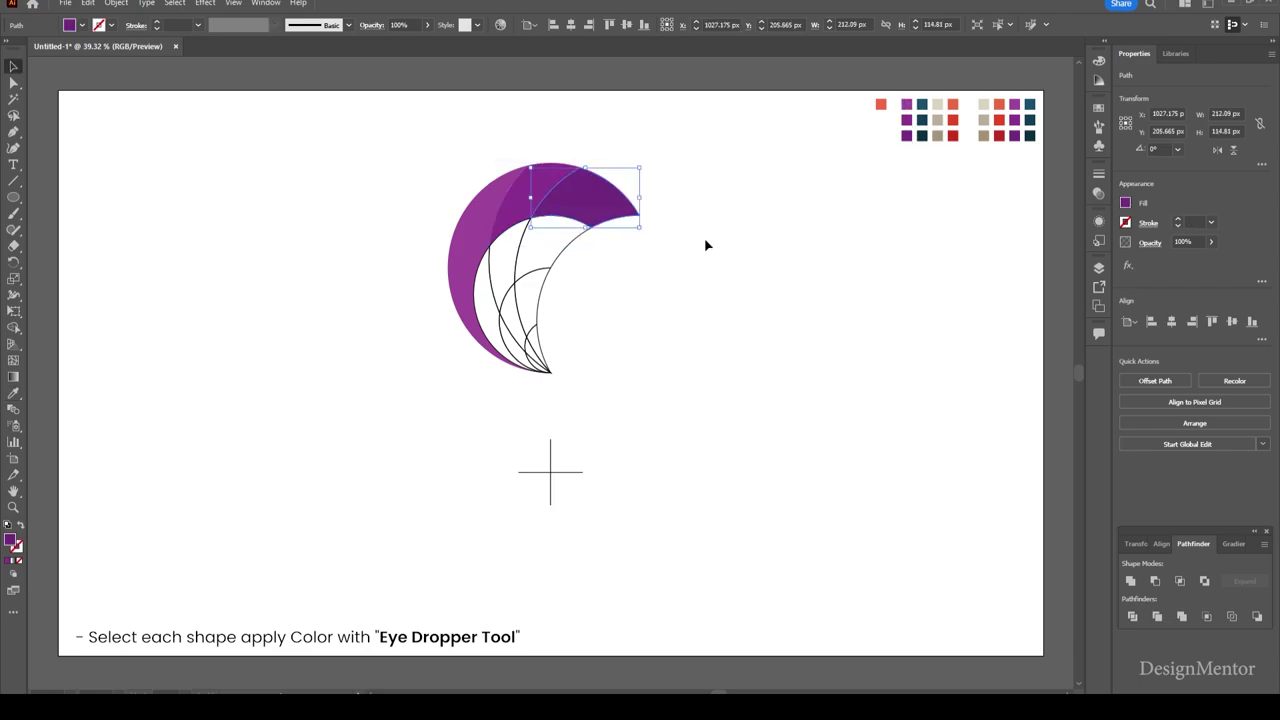
left_click(508, 312)
Fill the taller left inner piece and the next inner piece with dark teal.
left_click(503, 332)
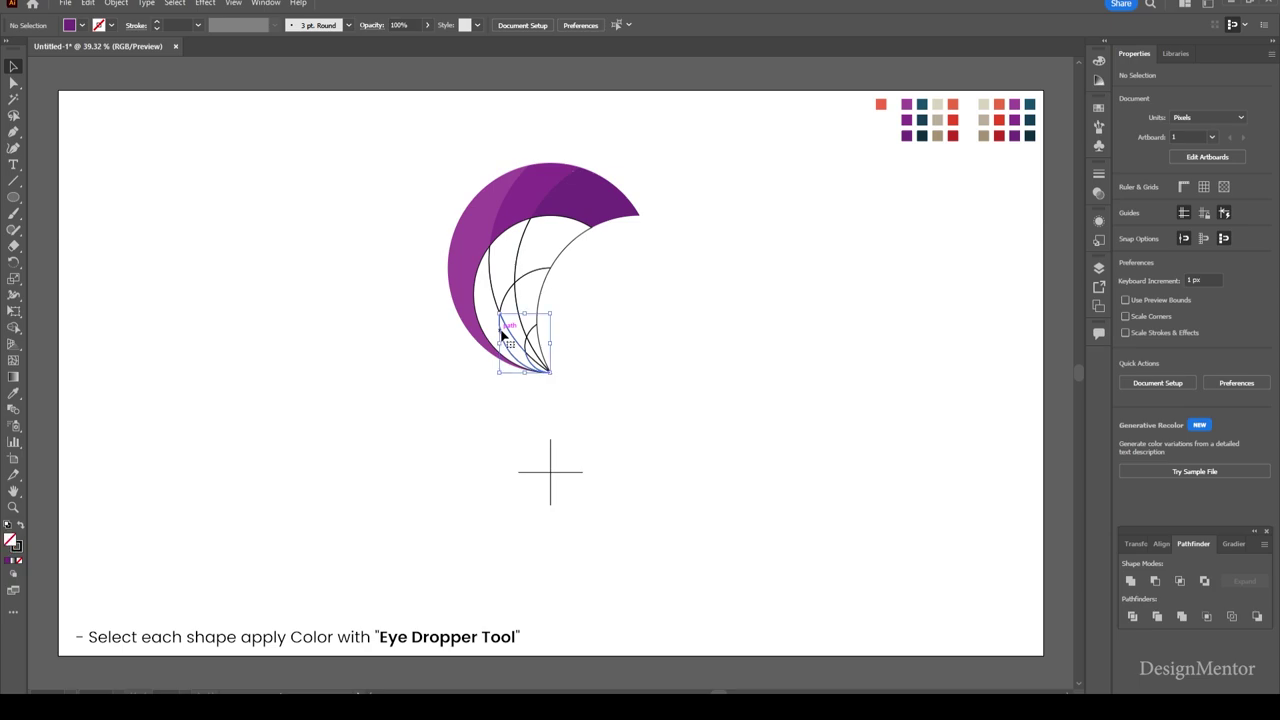
left_click(477, 298)
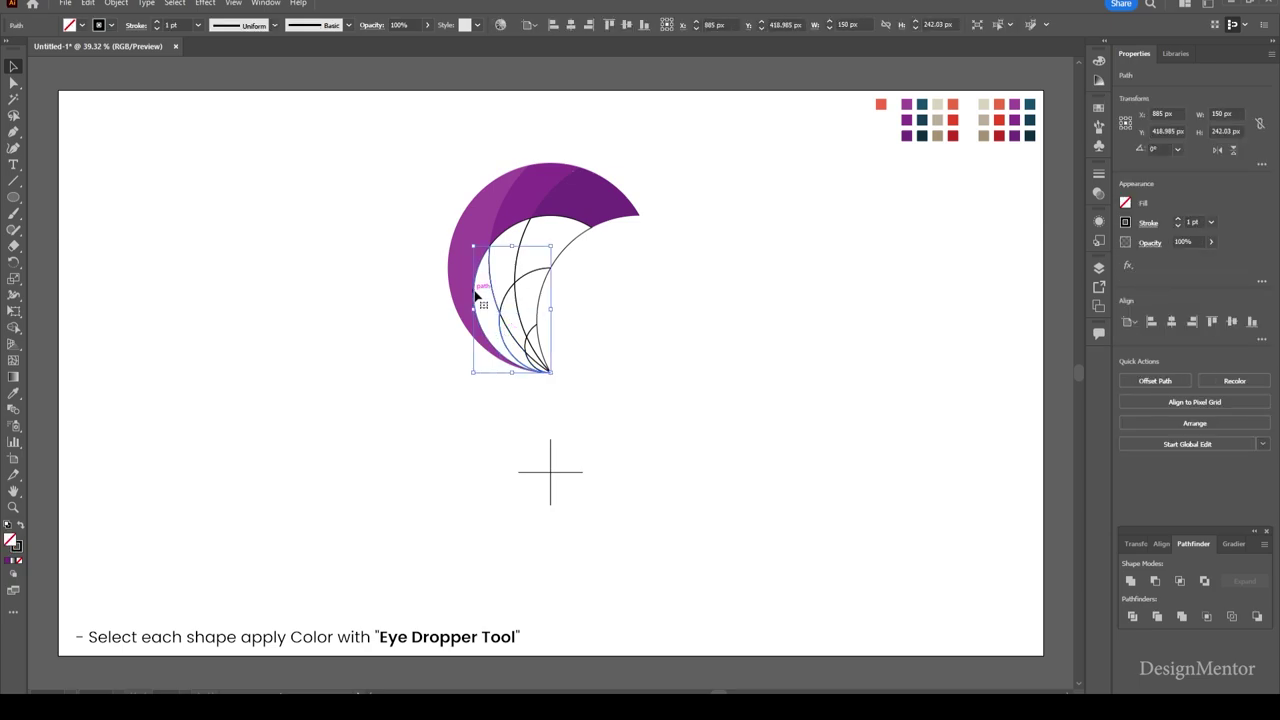
key("i")
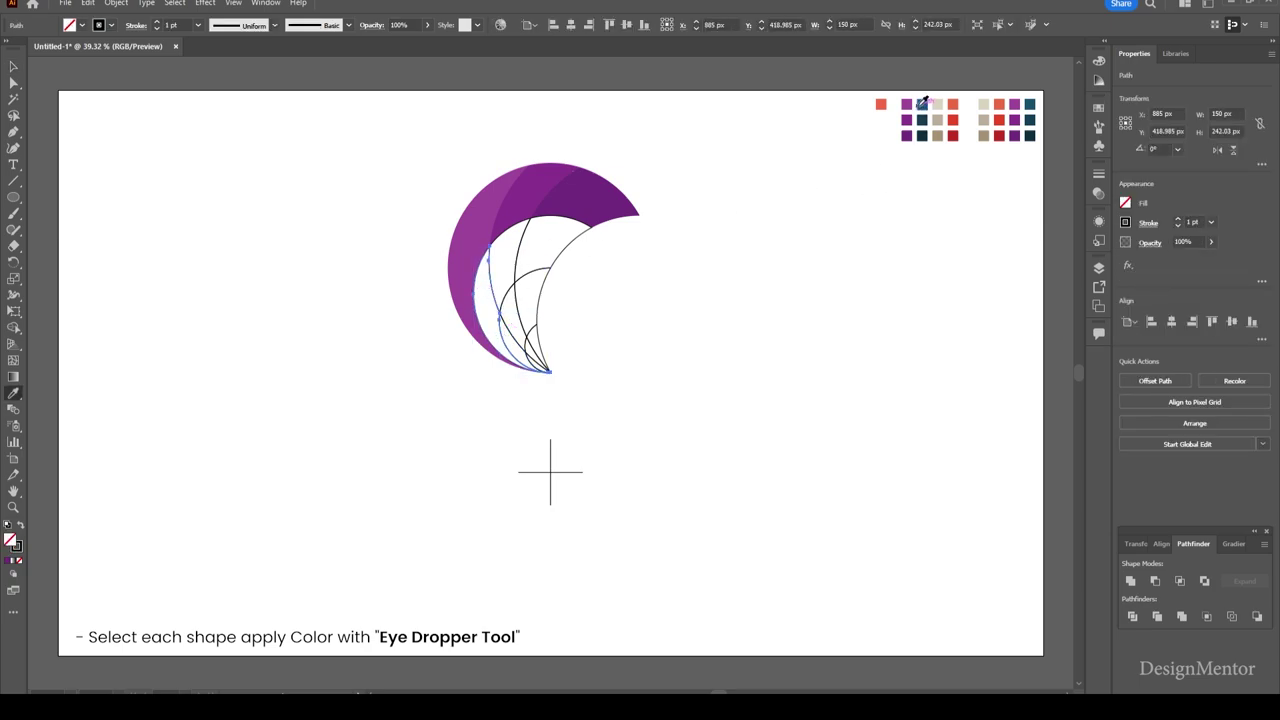
left_click(921, 104)
key("v")
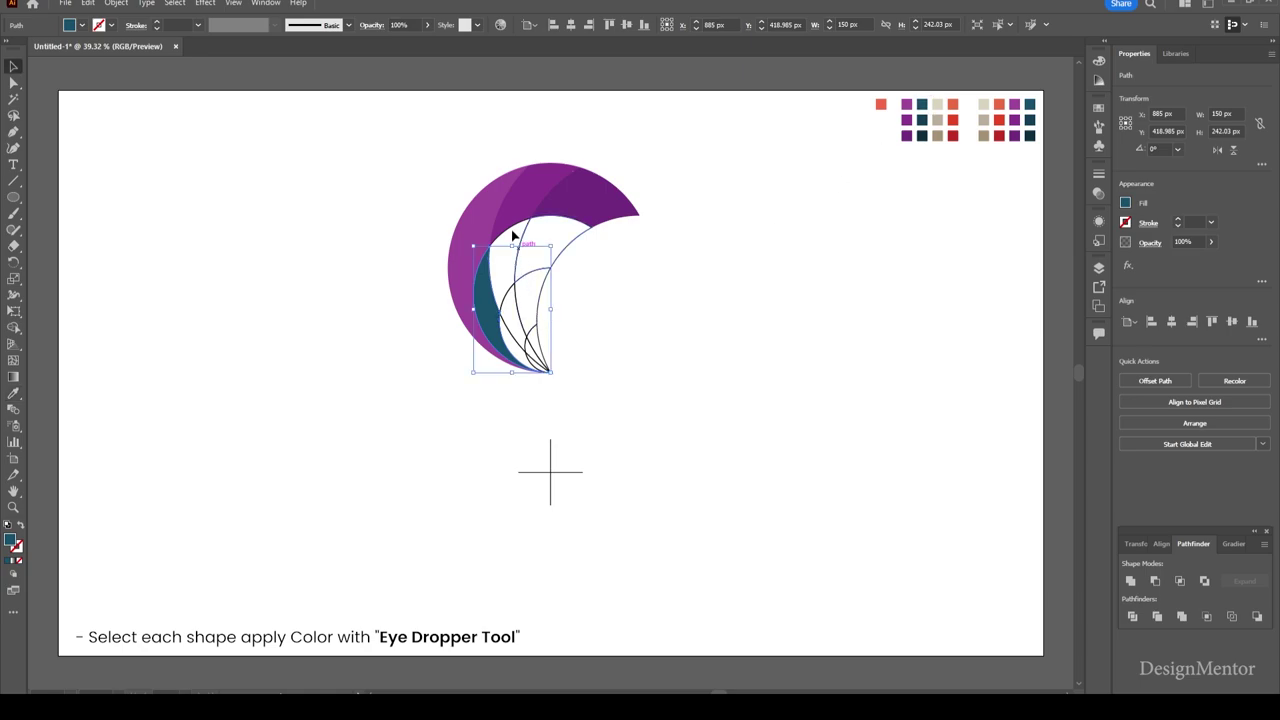
left_click(513, 234)
key("i")
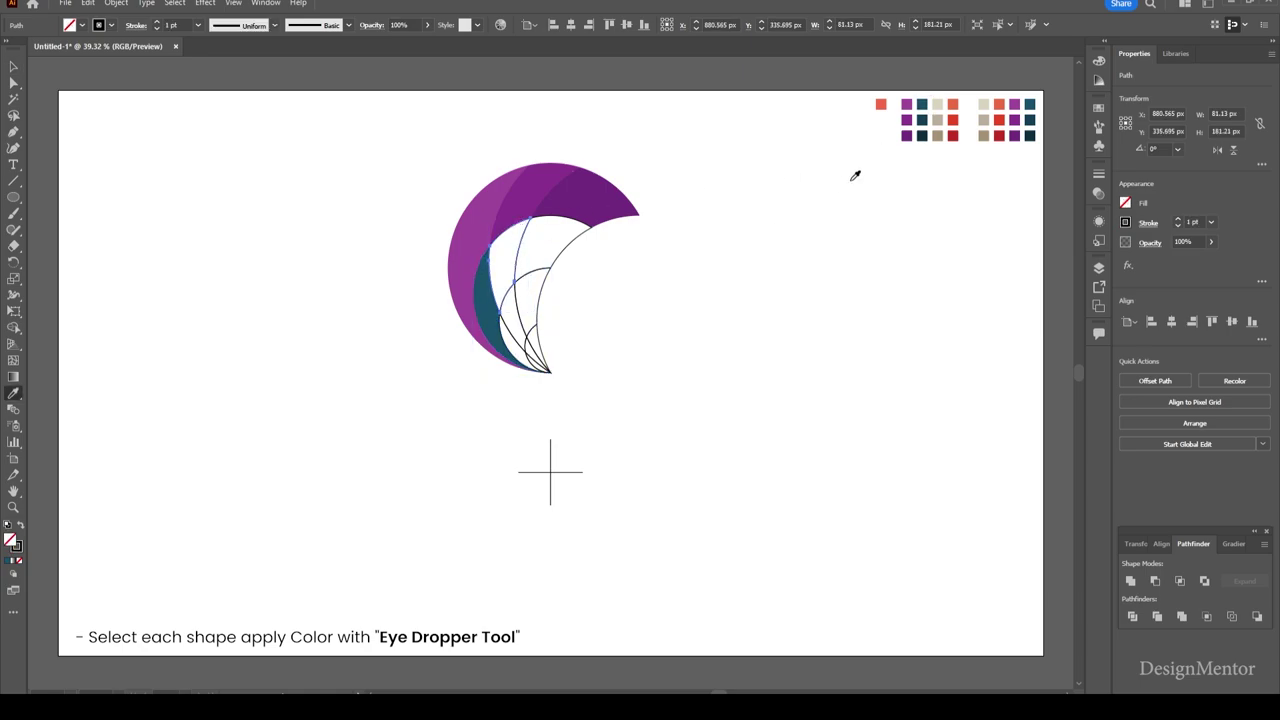
left_click(922, 120)
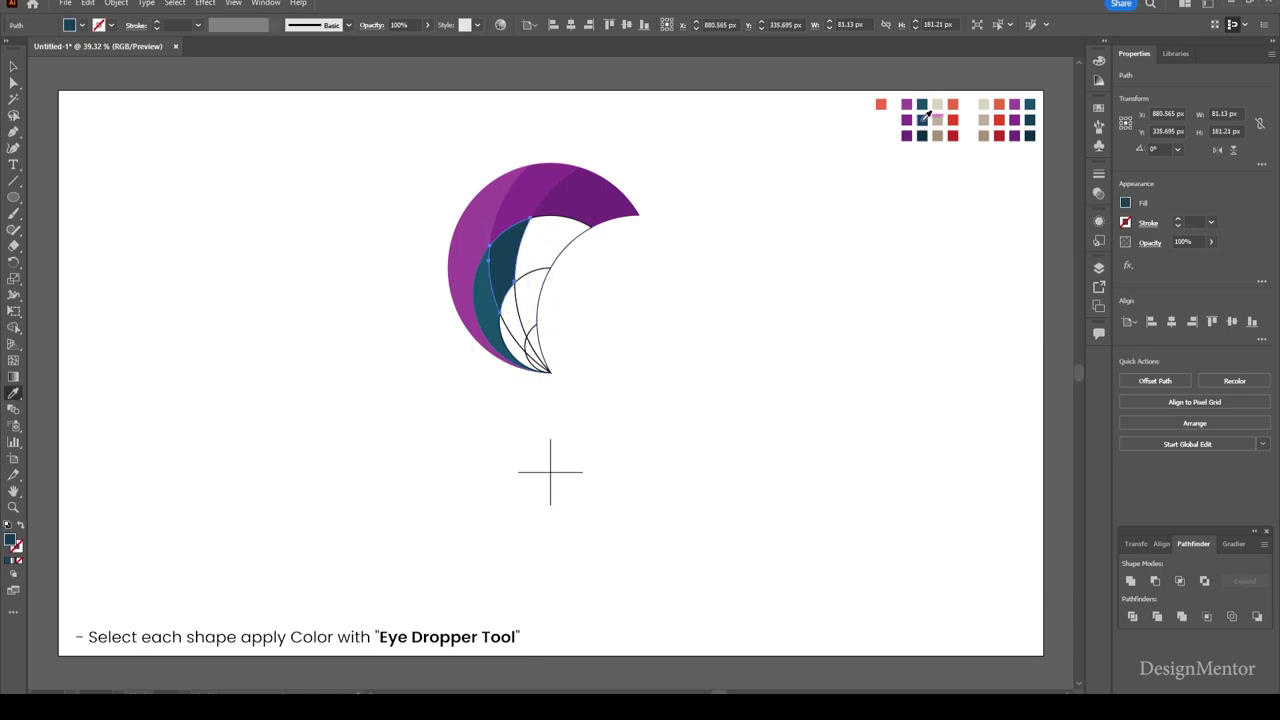
key("v")
Fill the white inner piece near the top with a darker teal.
left_click(561, 225)
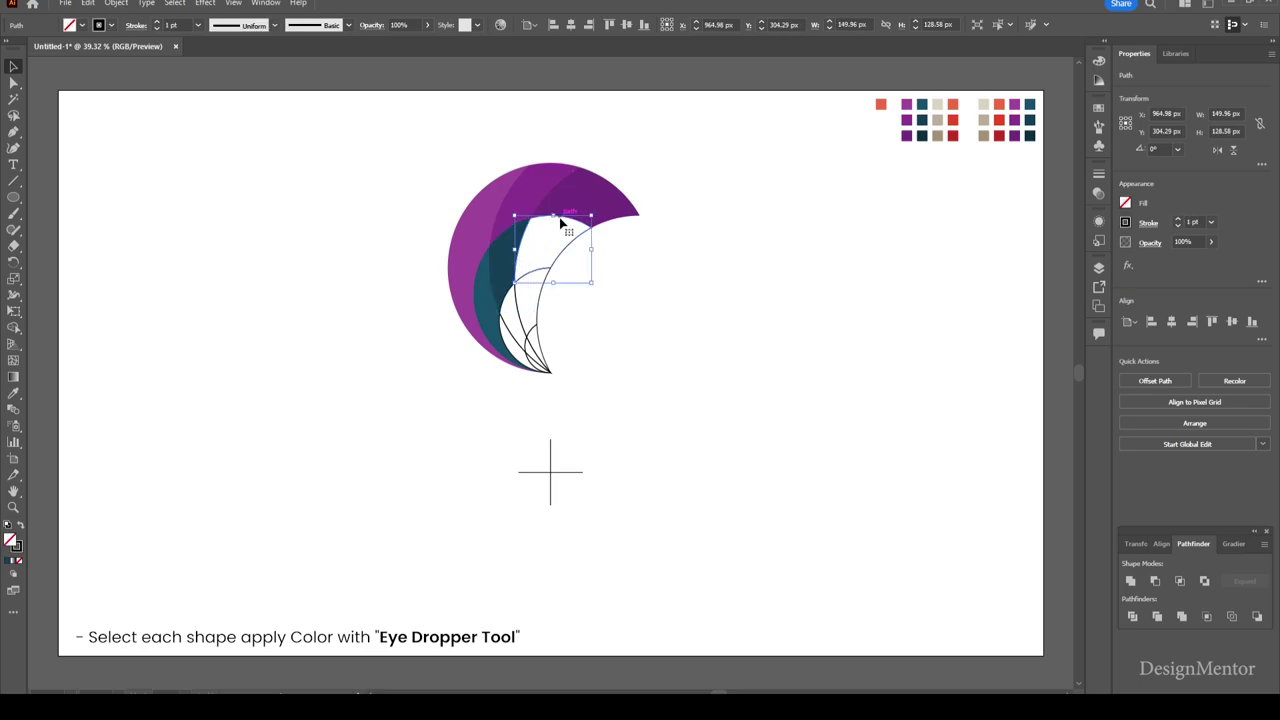
key("i")
left_click(922, 134)
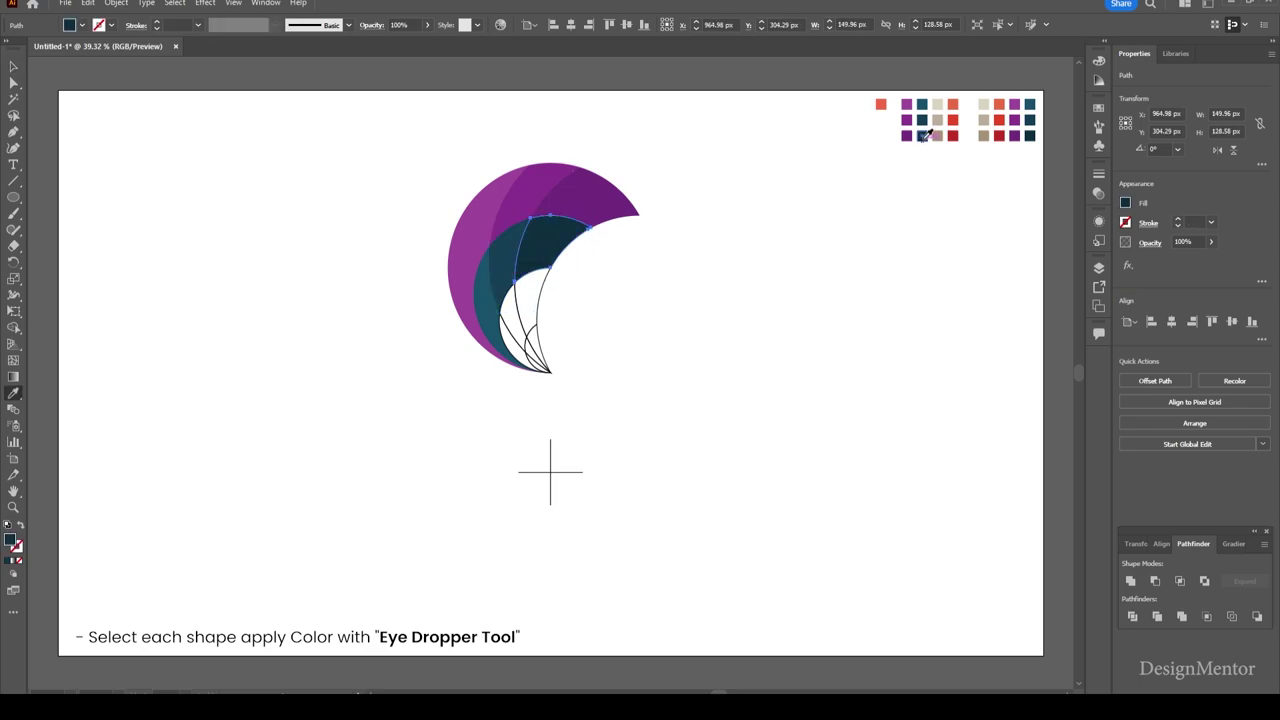
key("v")
left_click(577, 354)
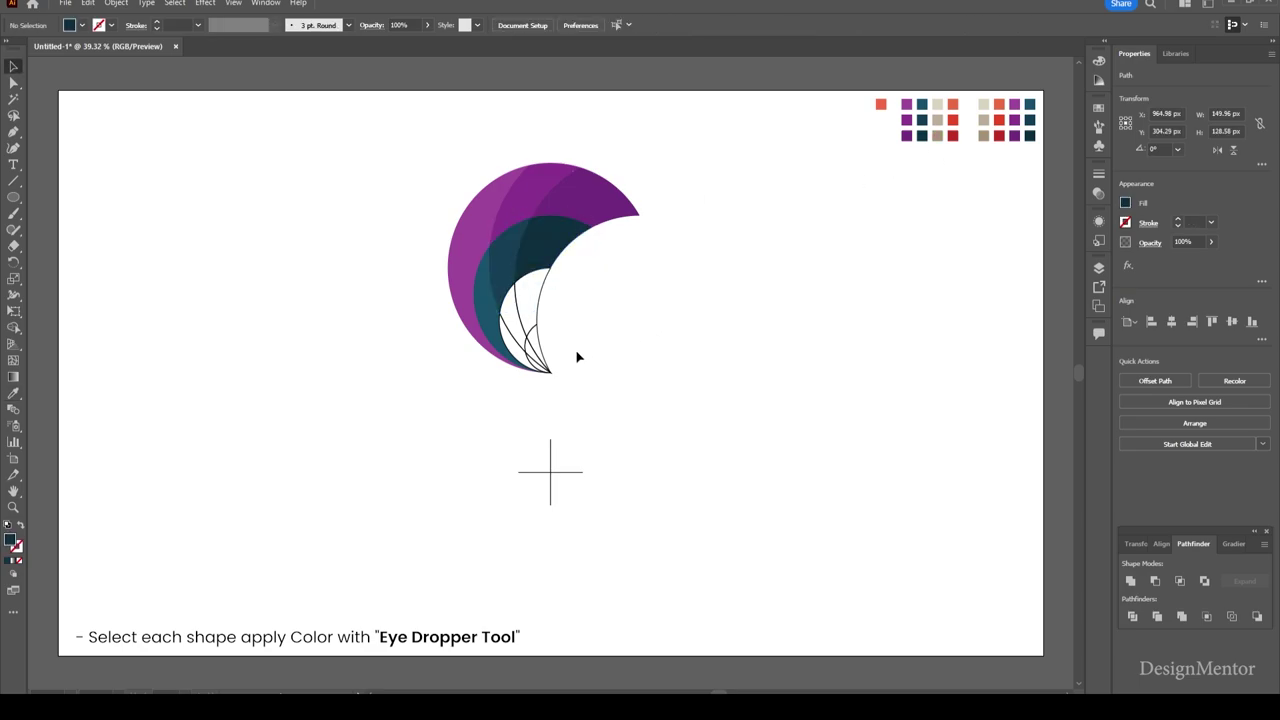
Fill three thin inner pieces with light beige and tan.
left_click(507, 345)
key("i")
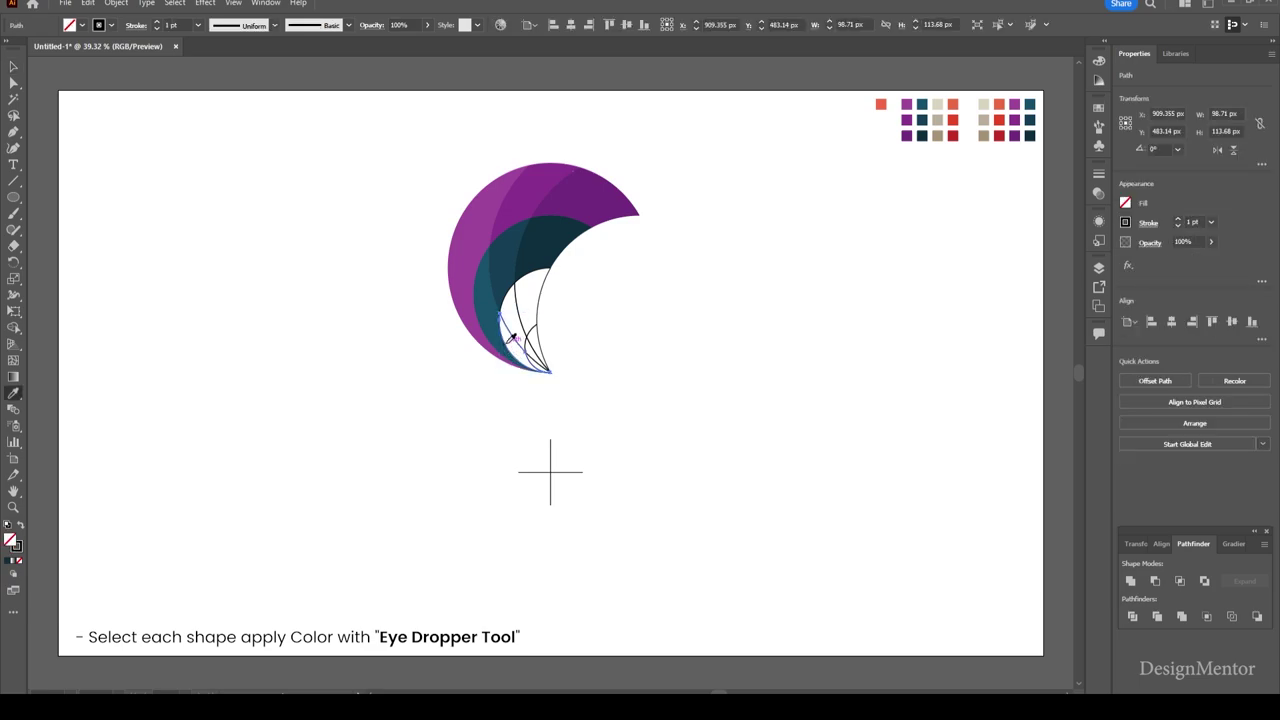
left_click(938, 106)
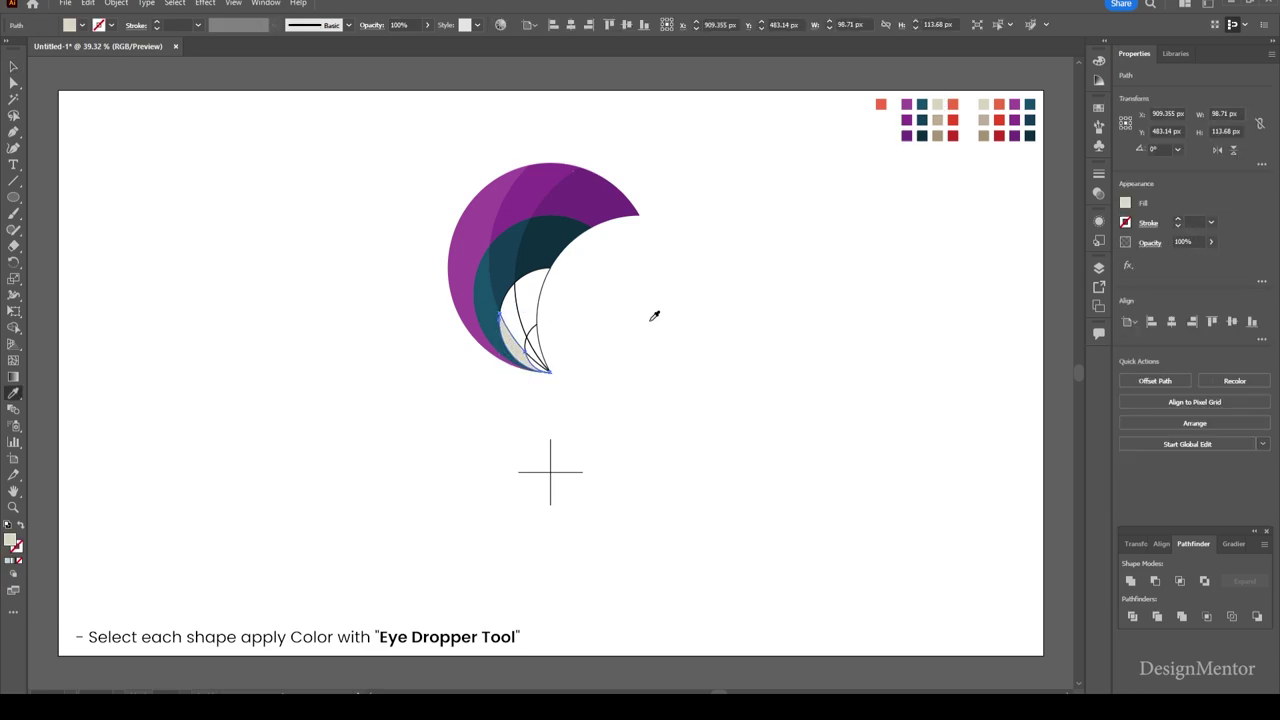
key("v")
left_click(512, 292)
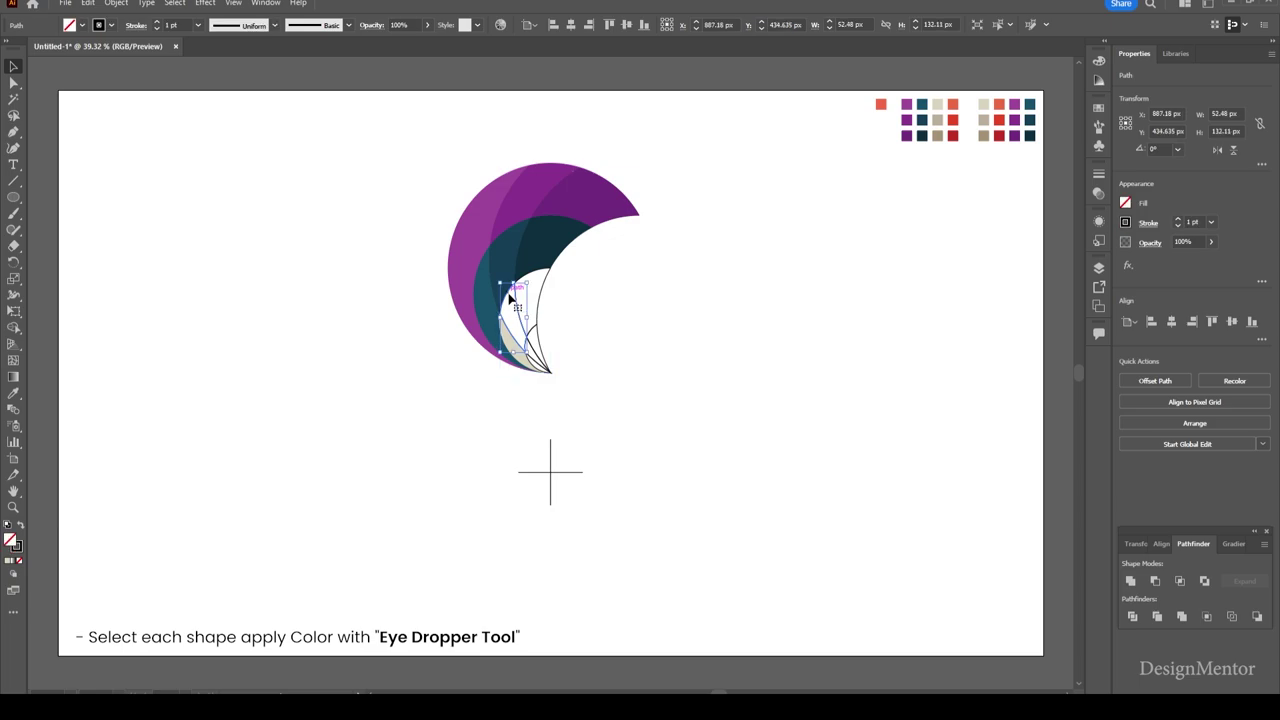
key("i")
left_click(938, 120)
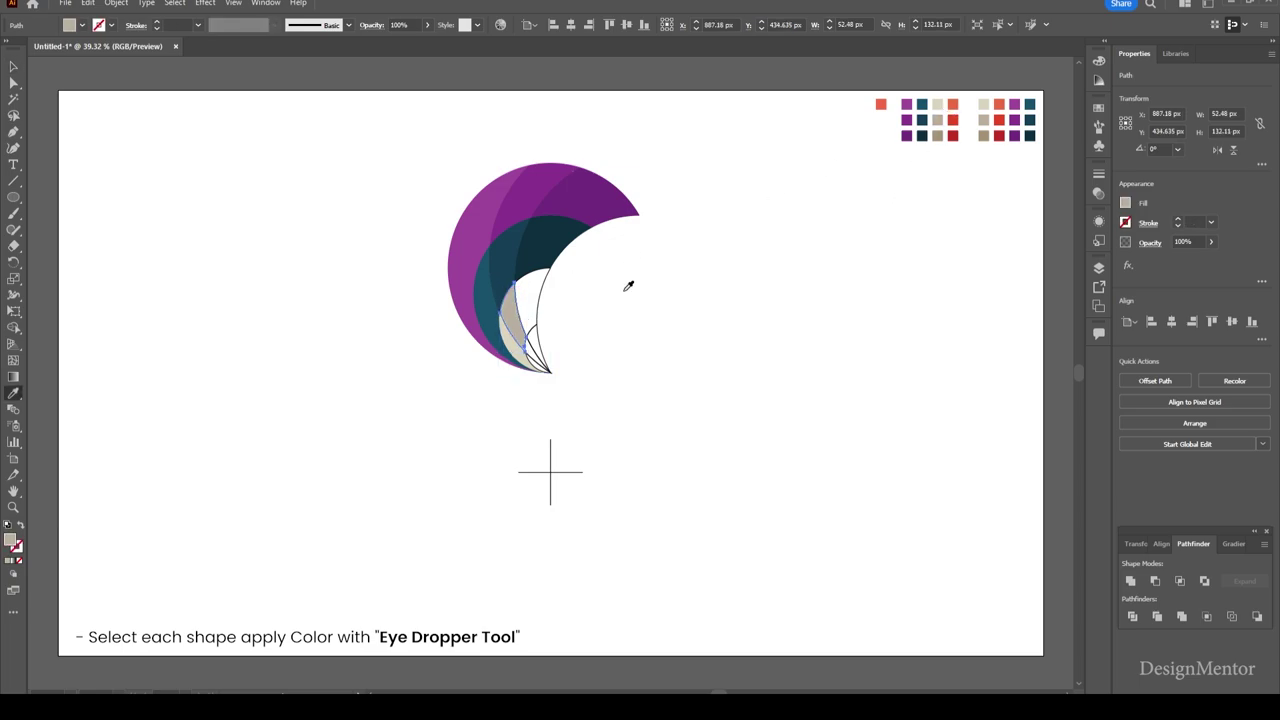
key("v")
left_click(541, 297)
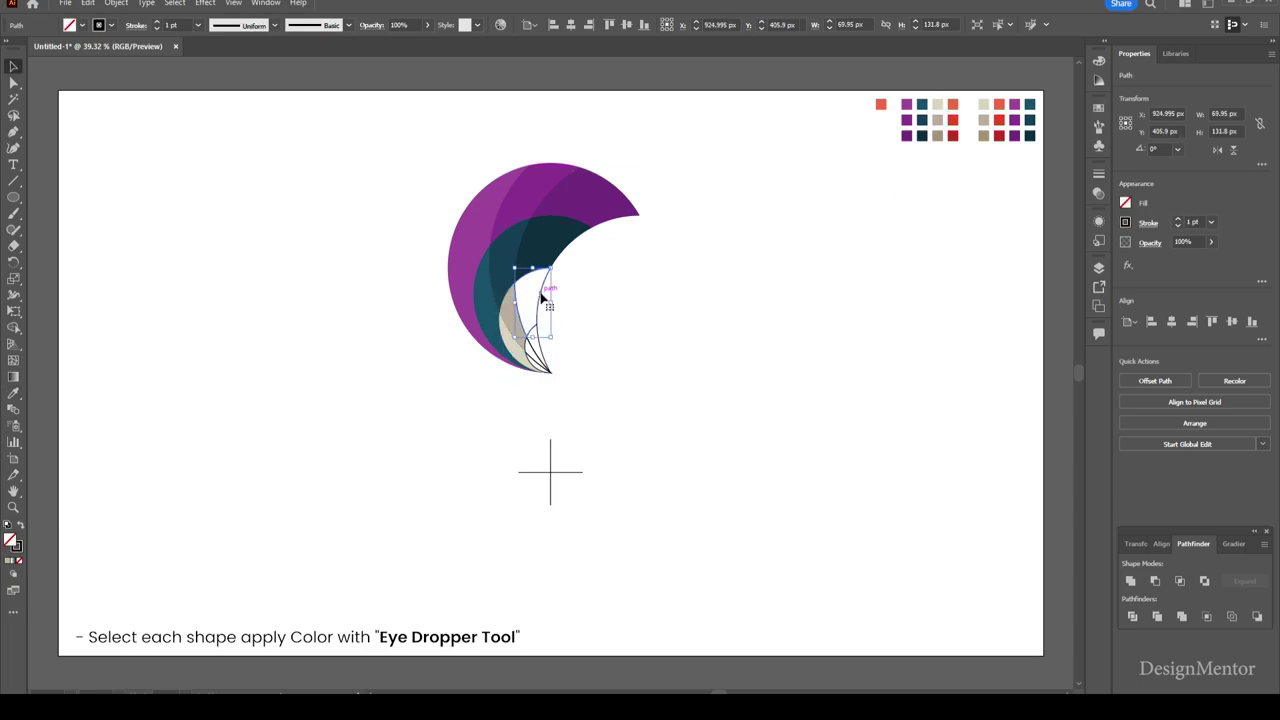
key("i")
left_click(958, 135)
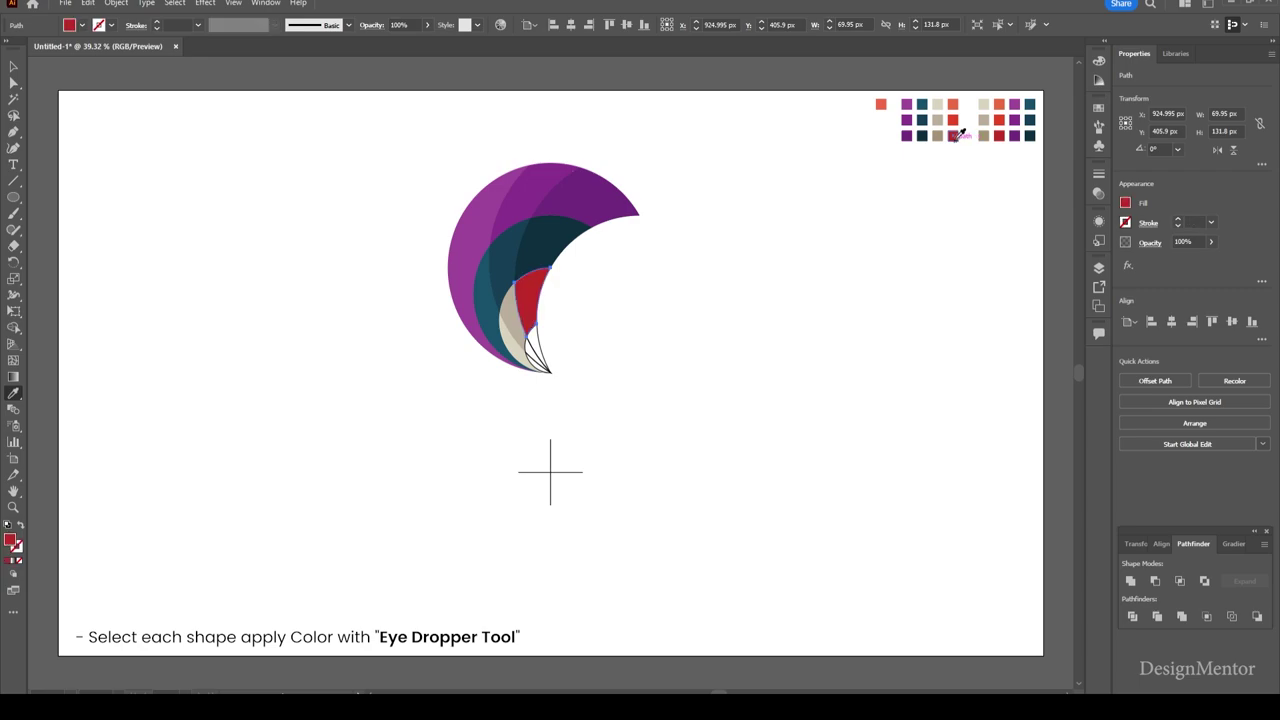
left_click(937, 135)
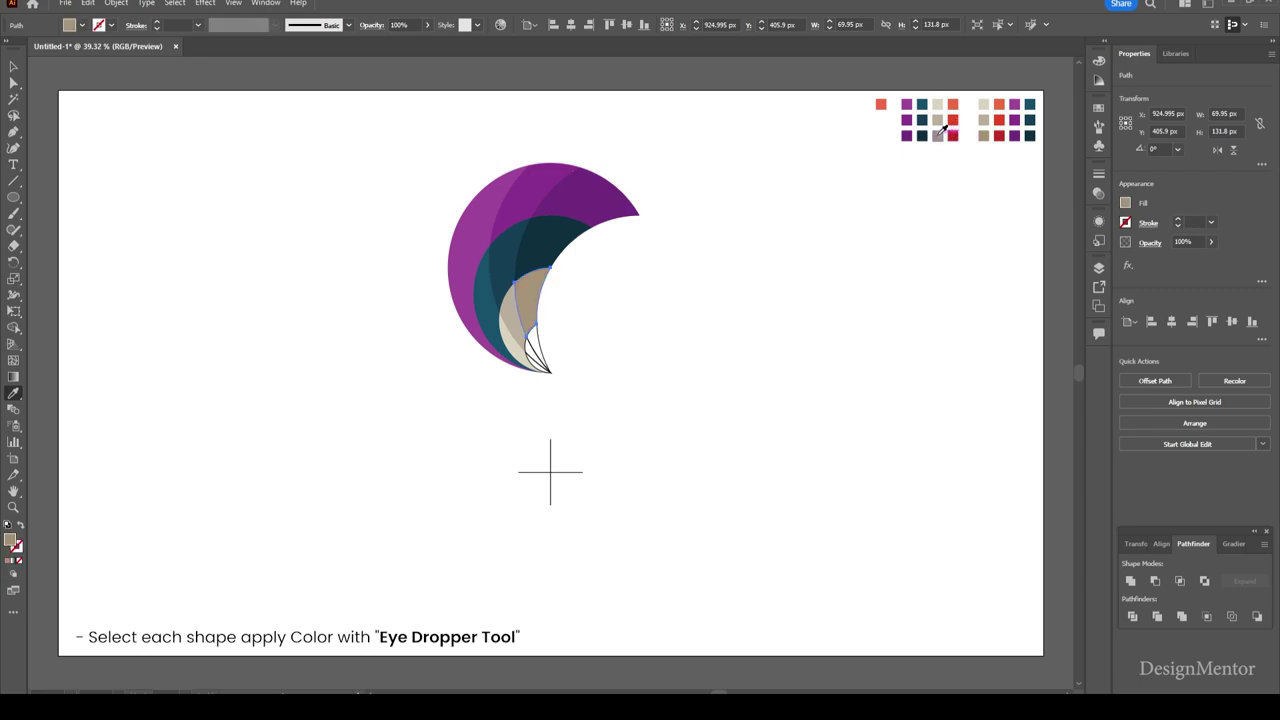
key("v")
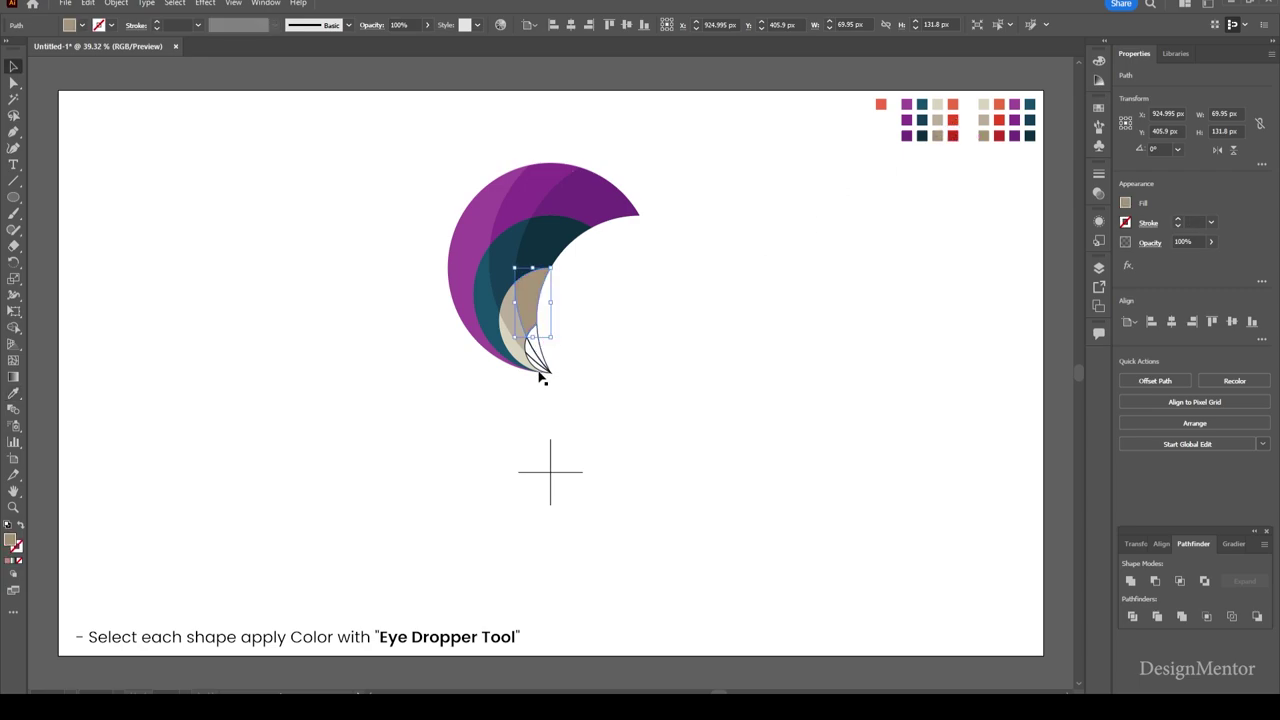
Fill the small tip sliver with coral and the next sliver with dark red.
left_click(540, 370)
key("i")
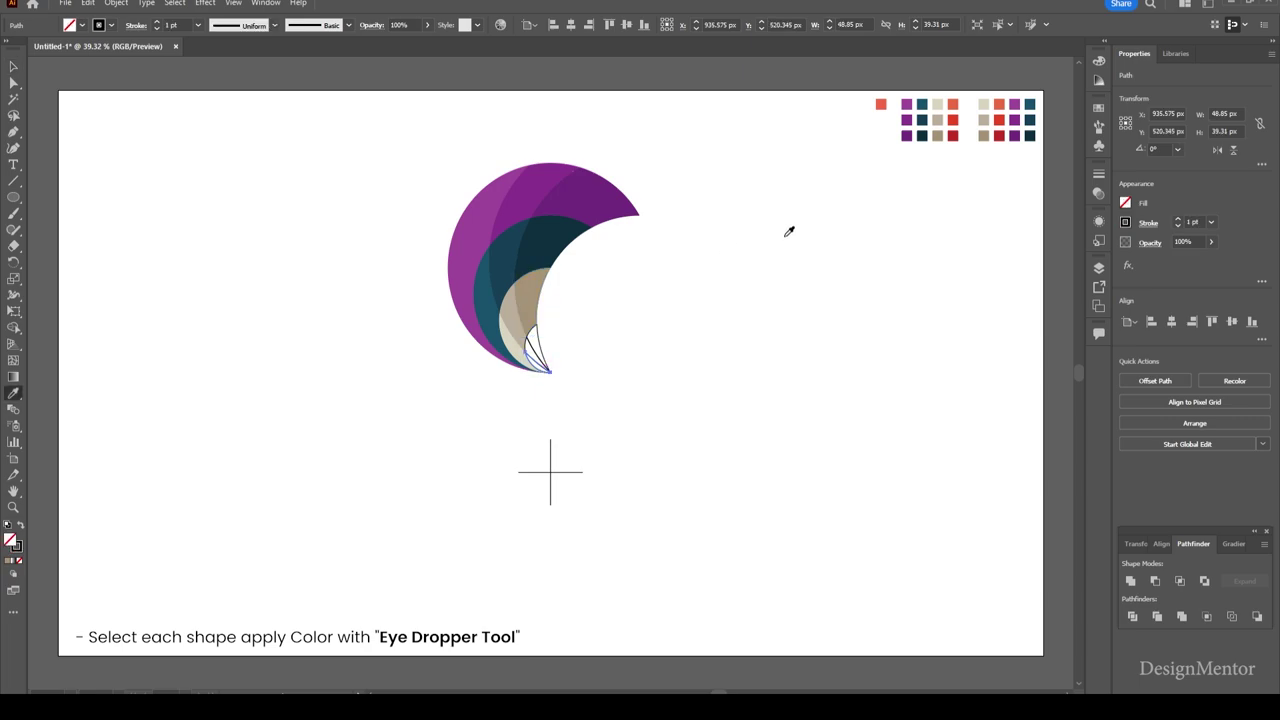
left_click(953, 104)
key("v")
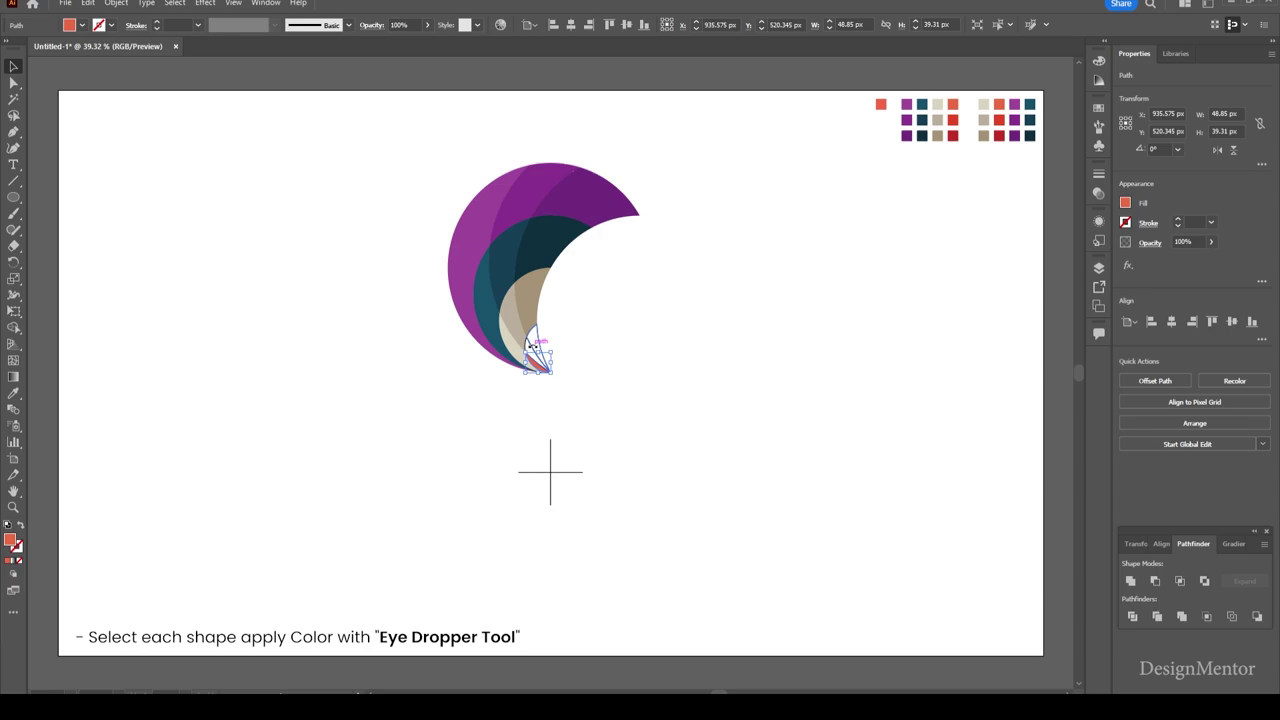
left_click(623, 351)
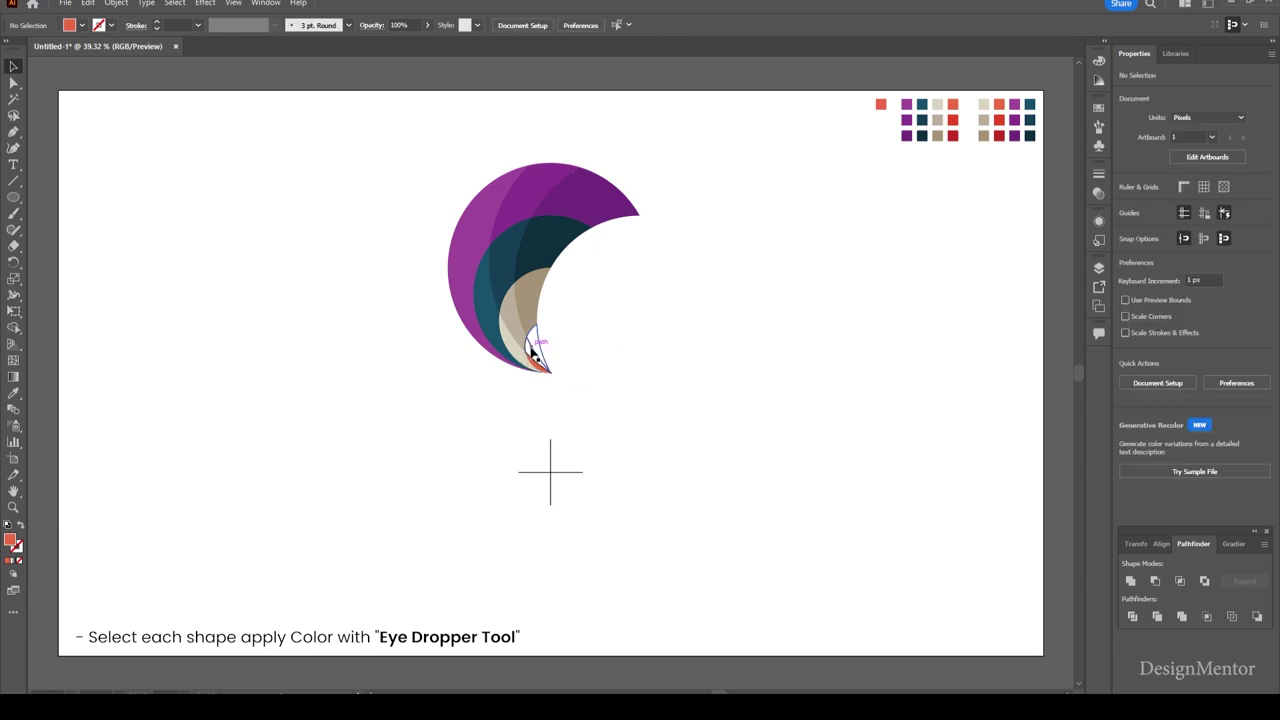
left_click(531, 348)
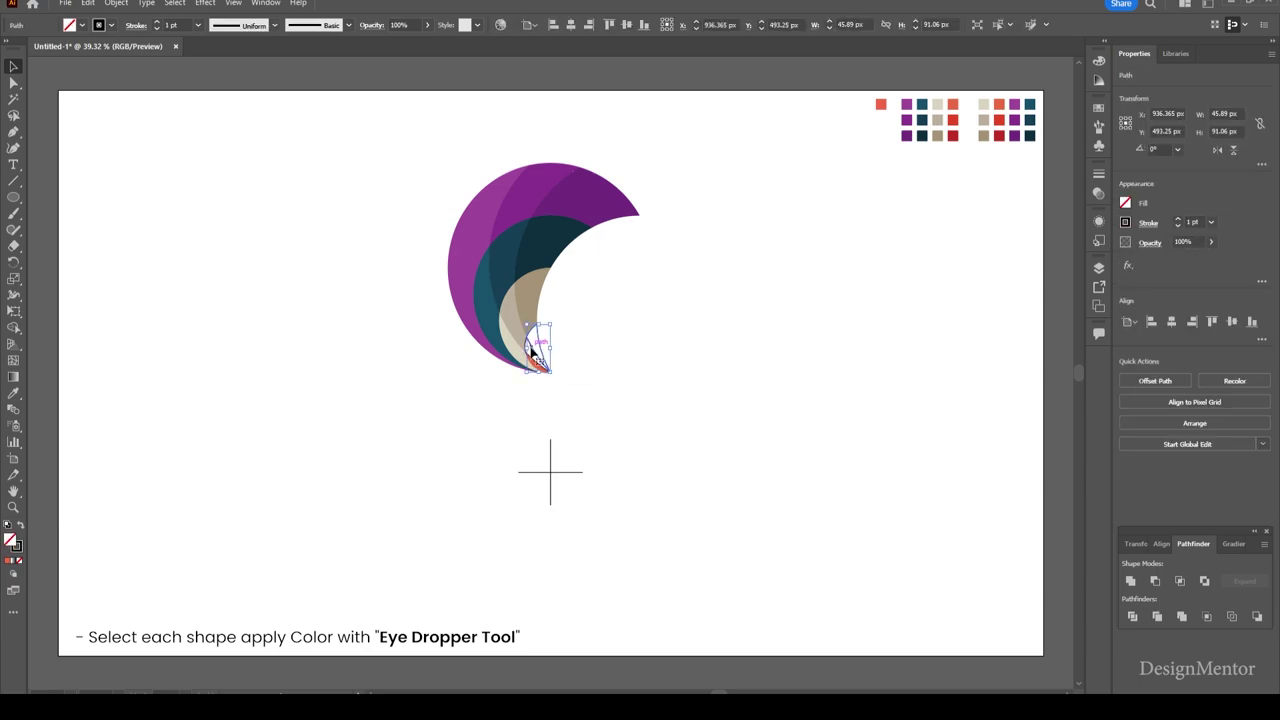
key("i")
left_click(953, 136)
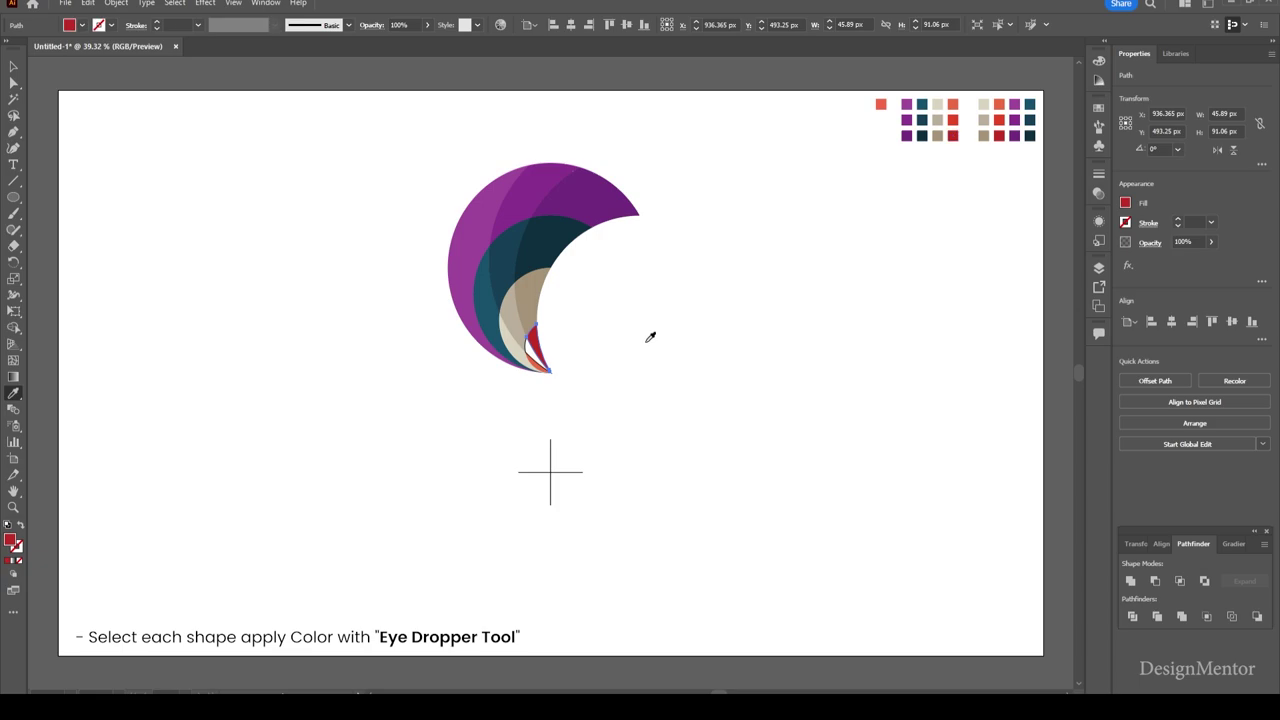
key("v")
left_click(621, 348)
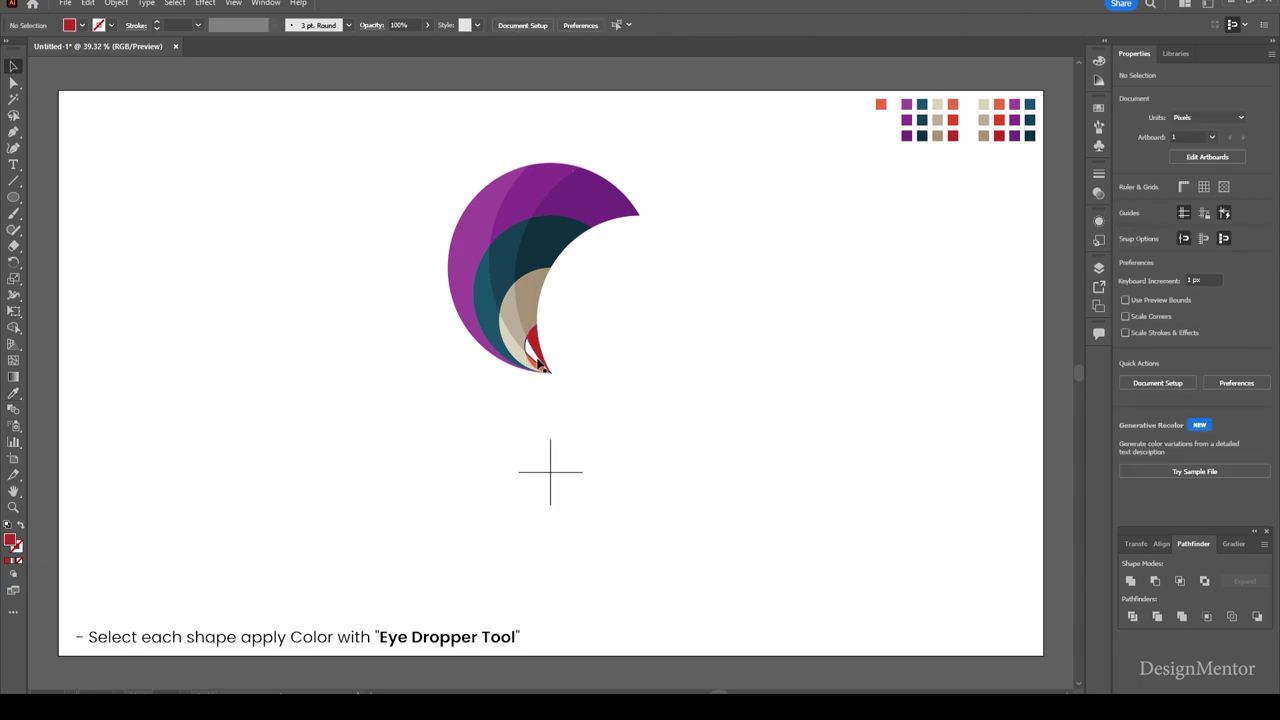
Fill the remaining small sliver at the crescent's tip with red.
left_click(534, 352)
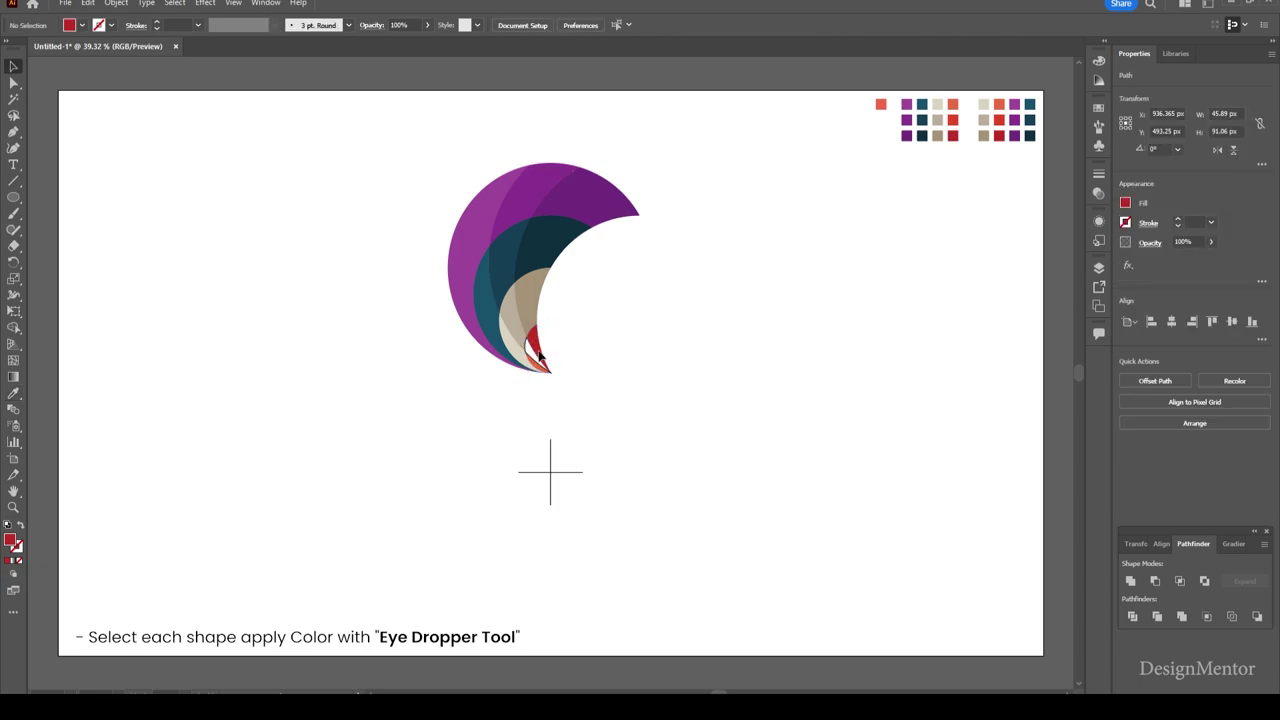
left_click(527, 350)
left_click(527, 350)
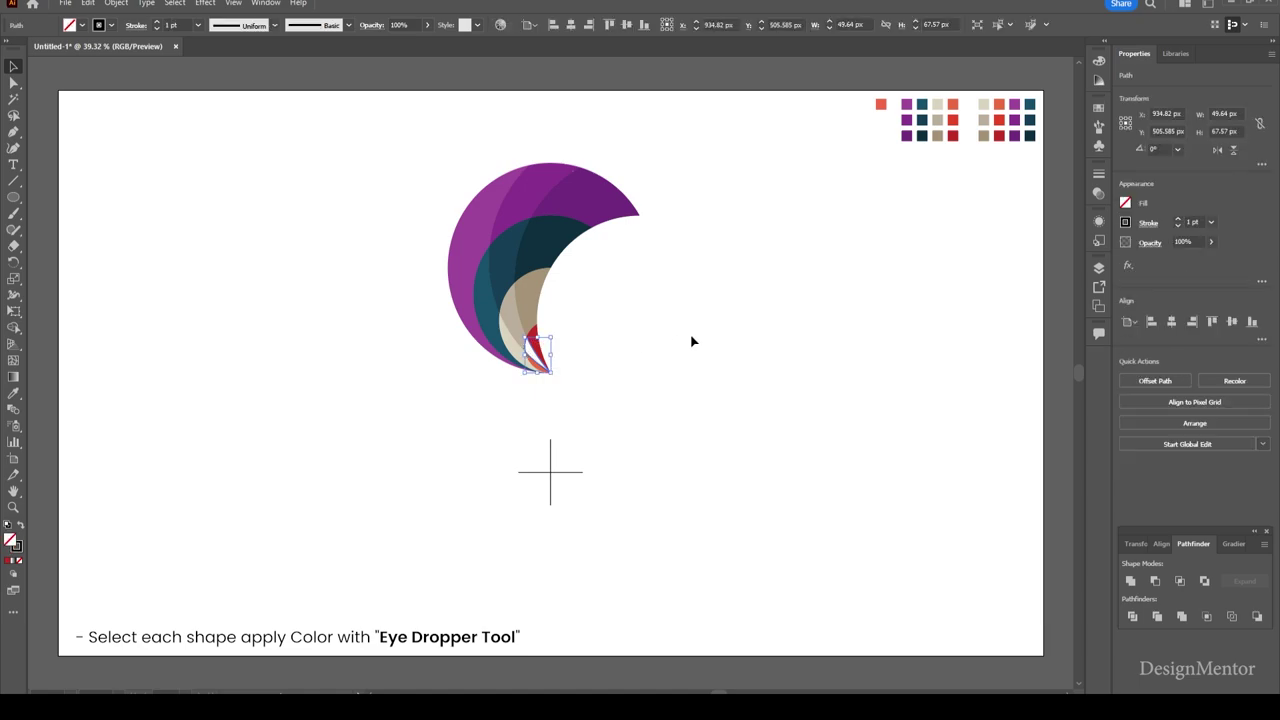
key("i")
left_click(953, 119)
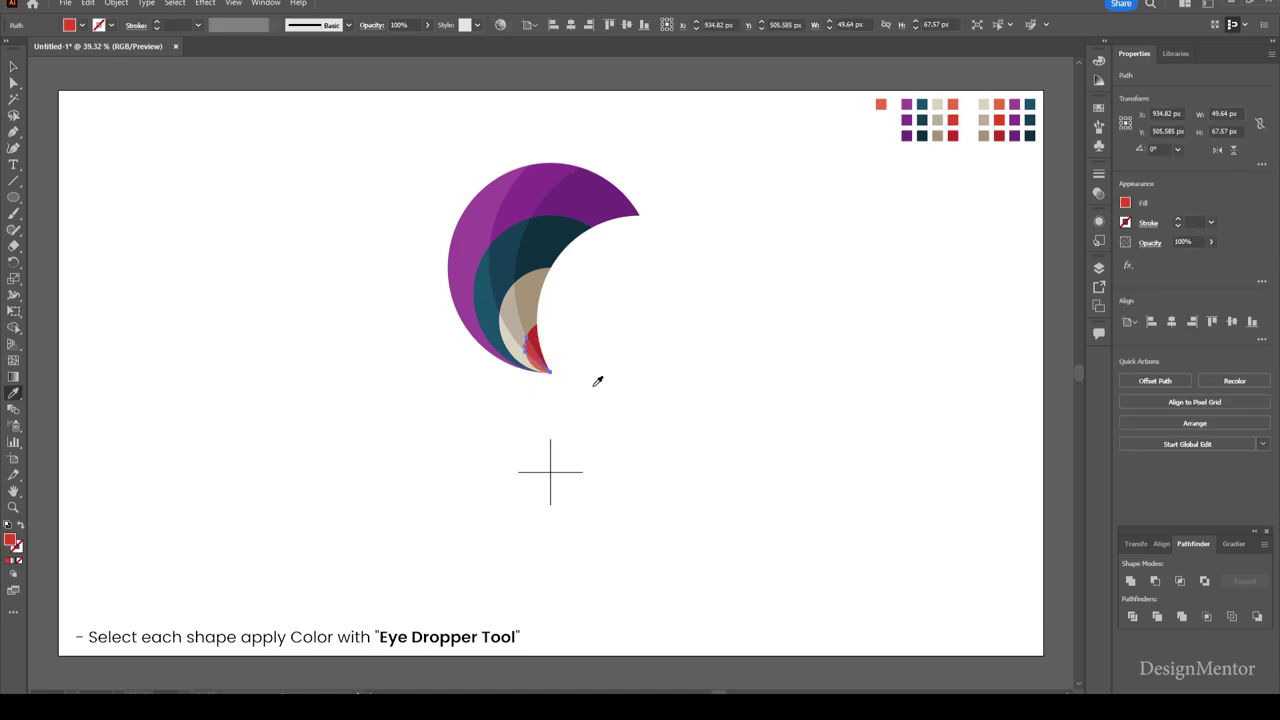
key("v")
left_click(653, 370)
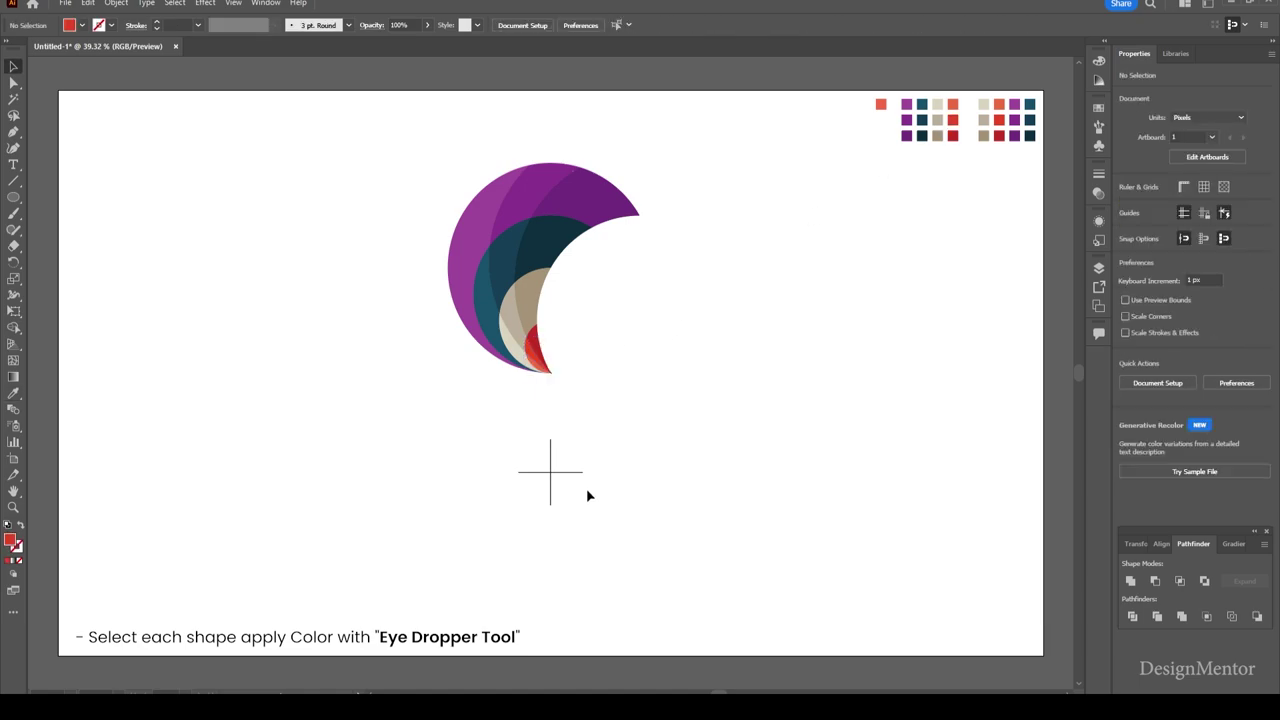
Group all the coloured crescent pieces together.
left_click_drag(413, 149, 676, 392)
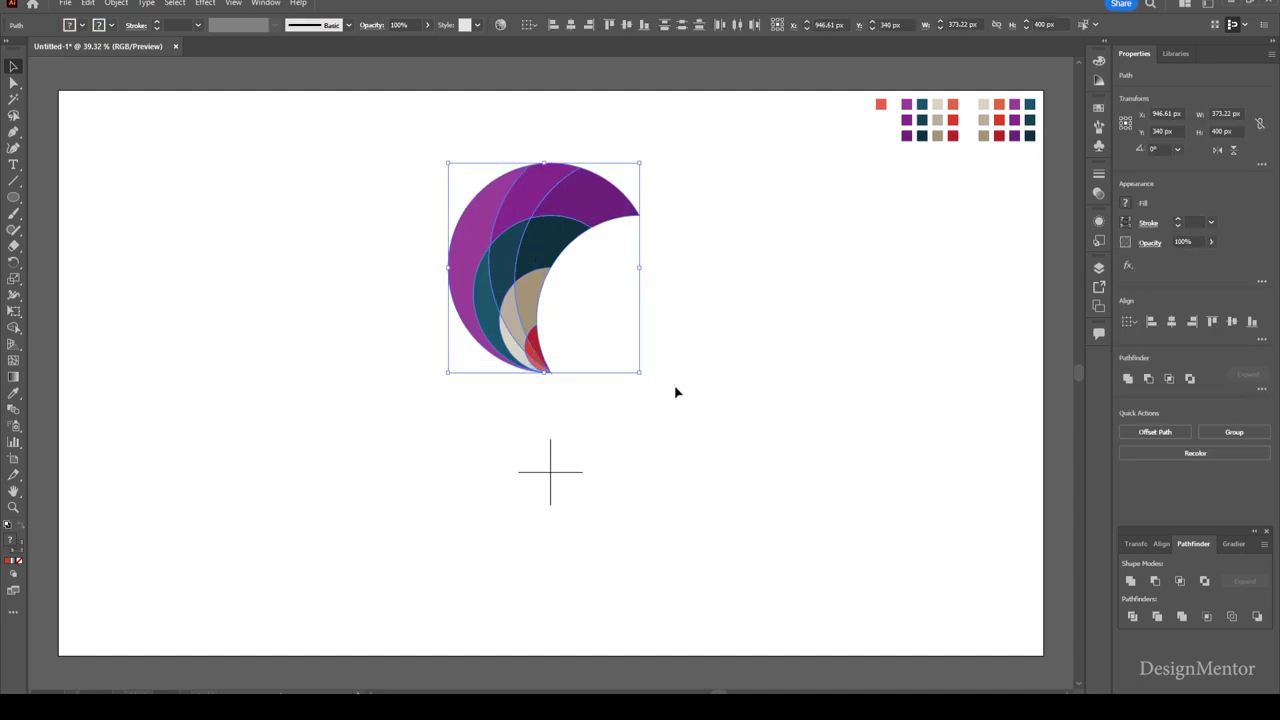
right_click(579, 199)
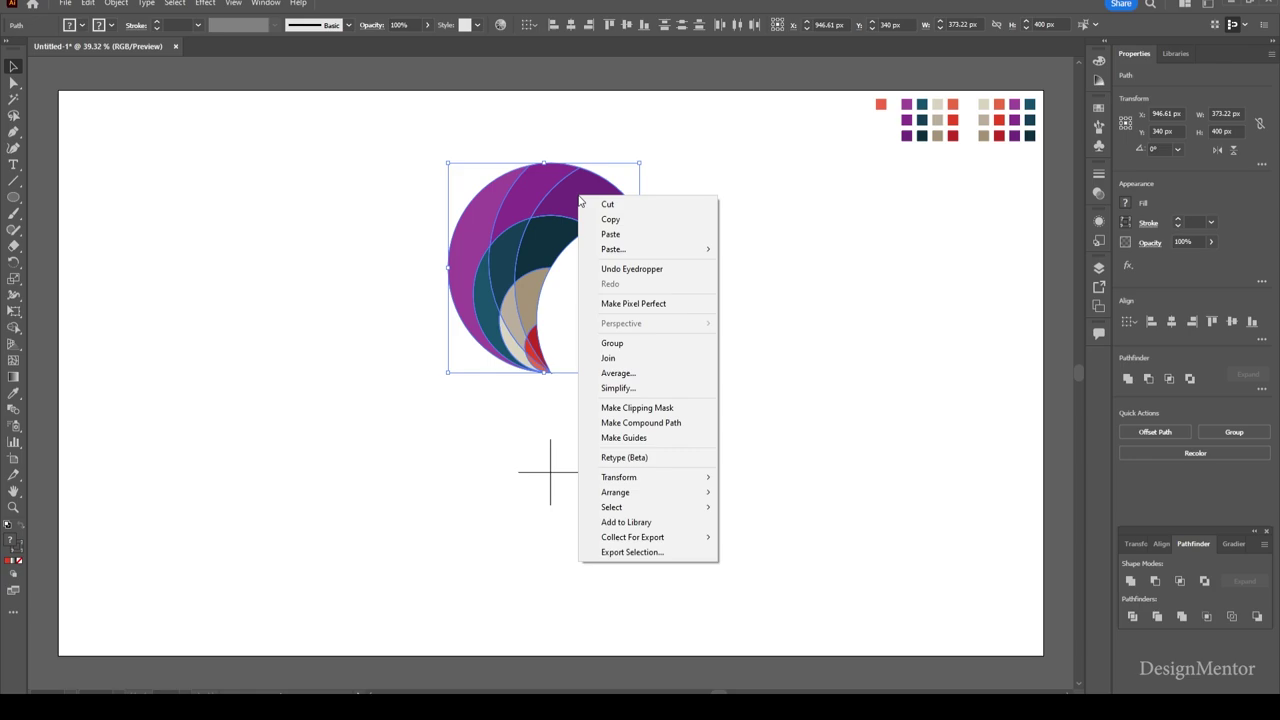
left_click(632, 345)
left_click(566, 489)
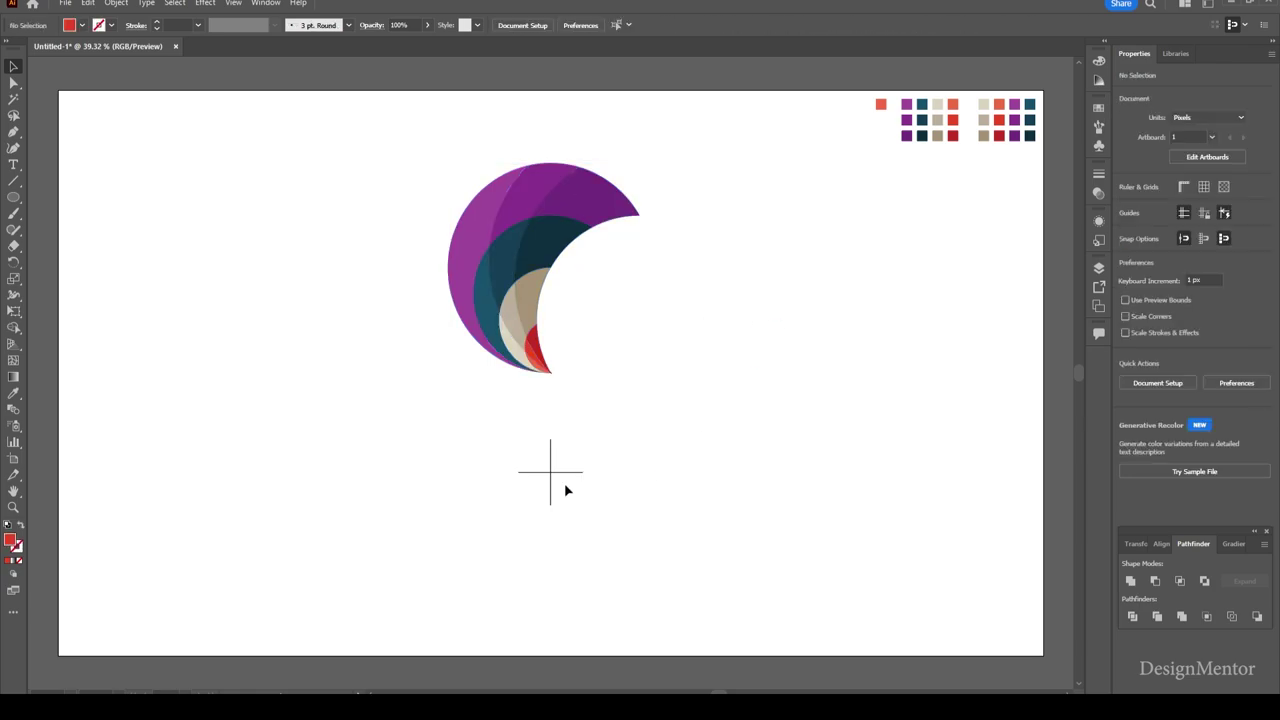
Align the cross marker's centre to the crescent's bottom tip and reselect the crescent.
left_click_drag(502, 432, 618, 522)
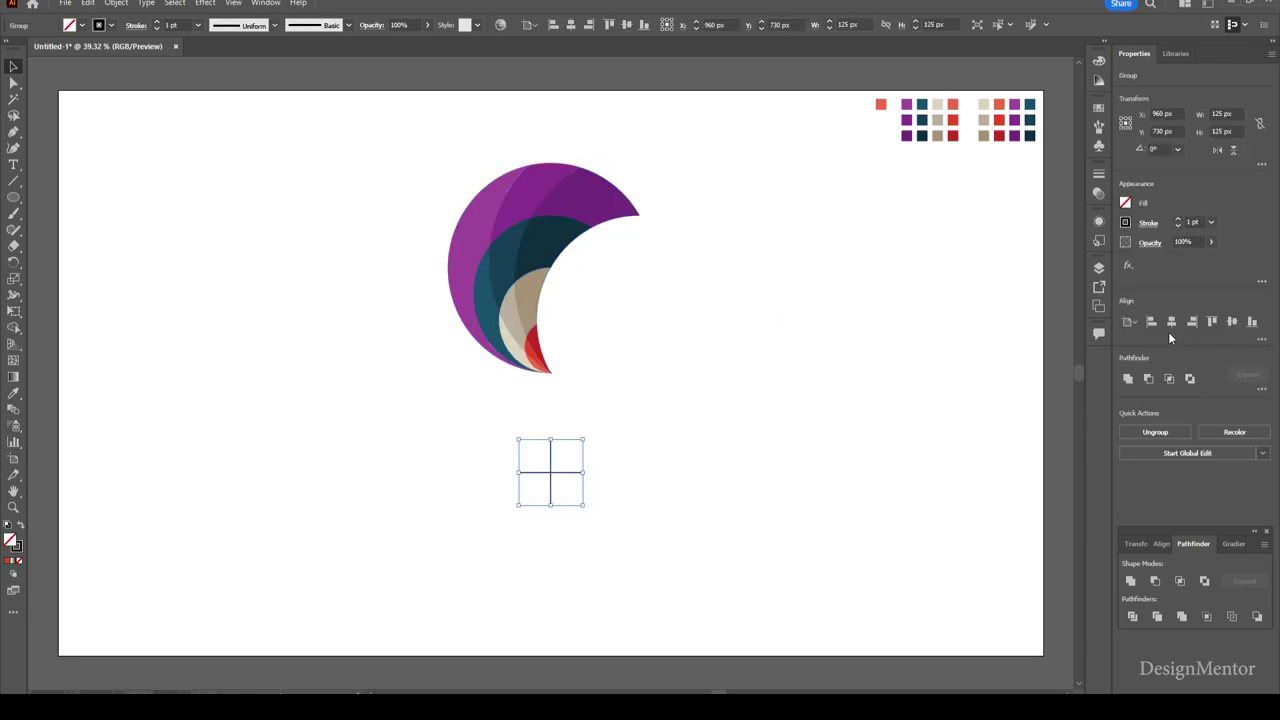
left_click(1236, 325)
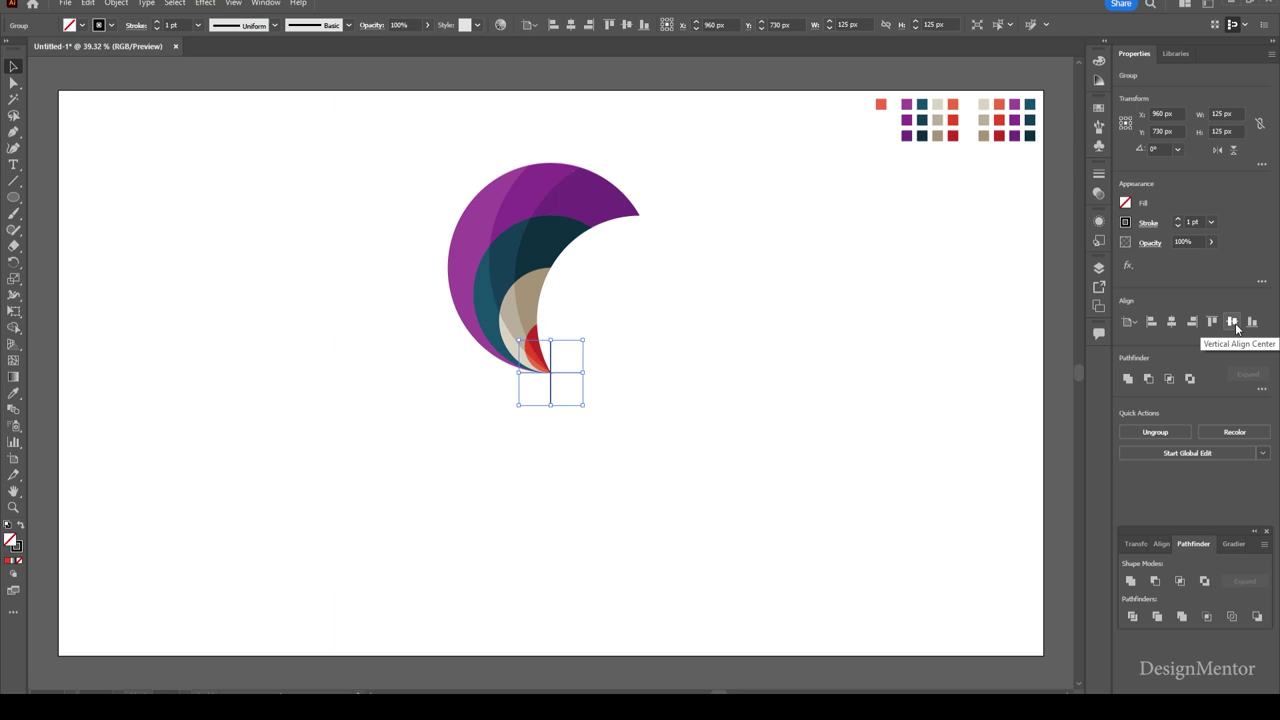
left_click(774, 375)
left_click_drag(393, 139, 674, 262)
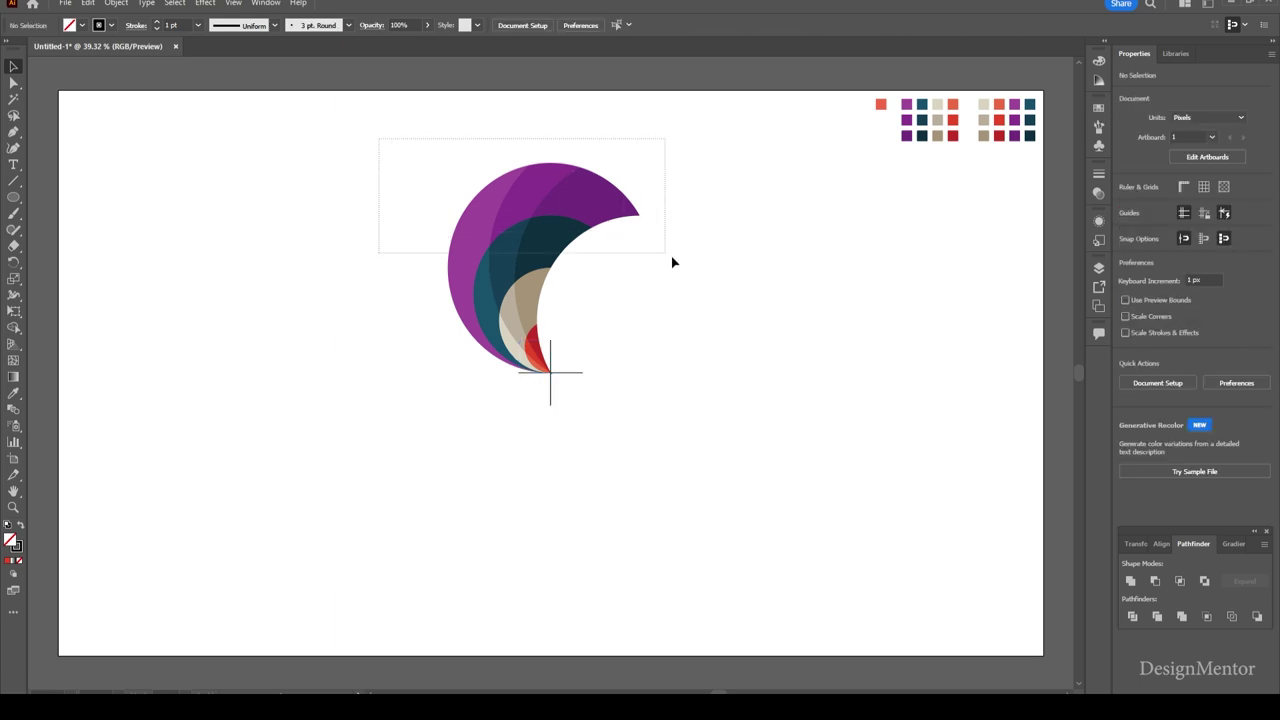
Rotate copies of the crescent 60° around its bottom tip, repeating for six petals.
left_click(15, 266)
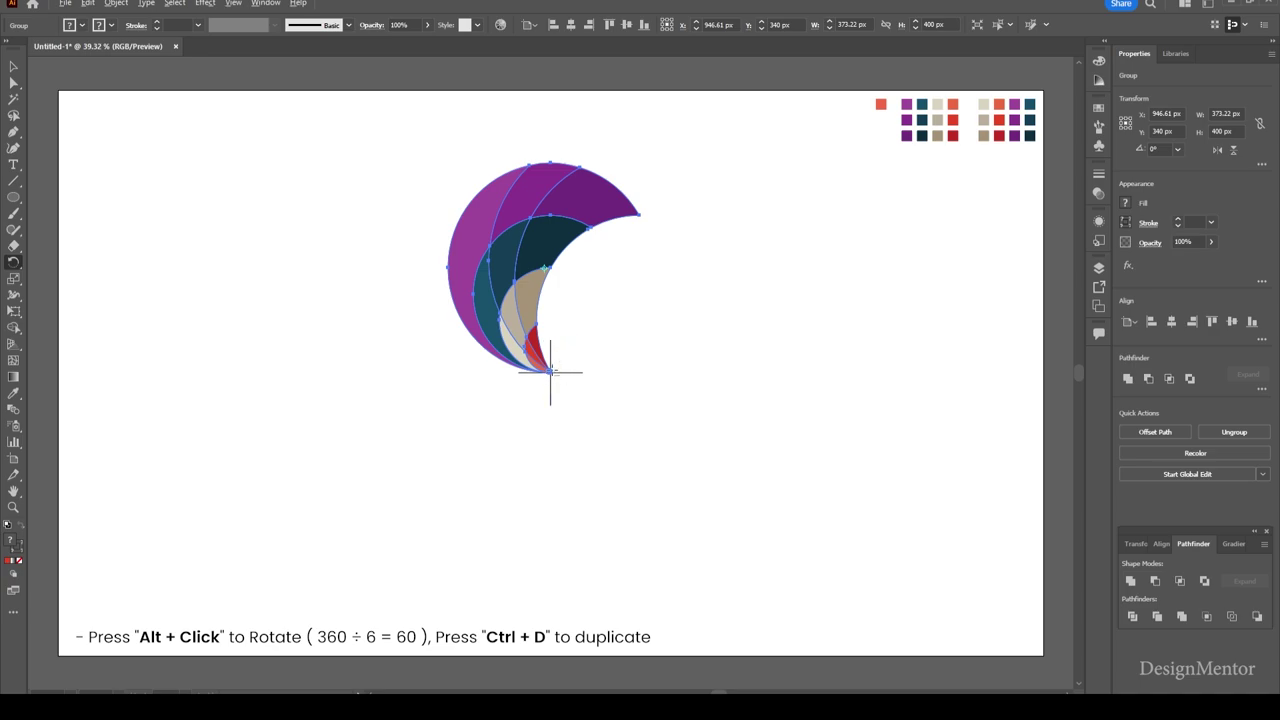
left_click(550, 371, "alt")
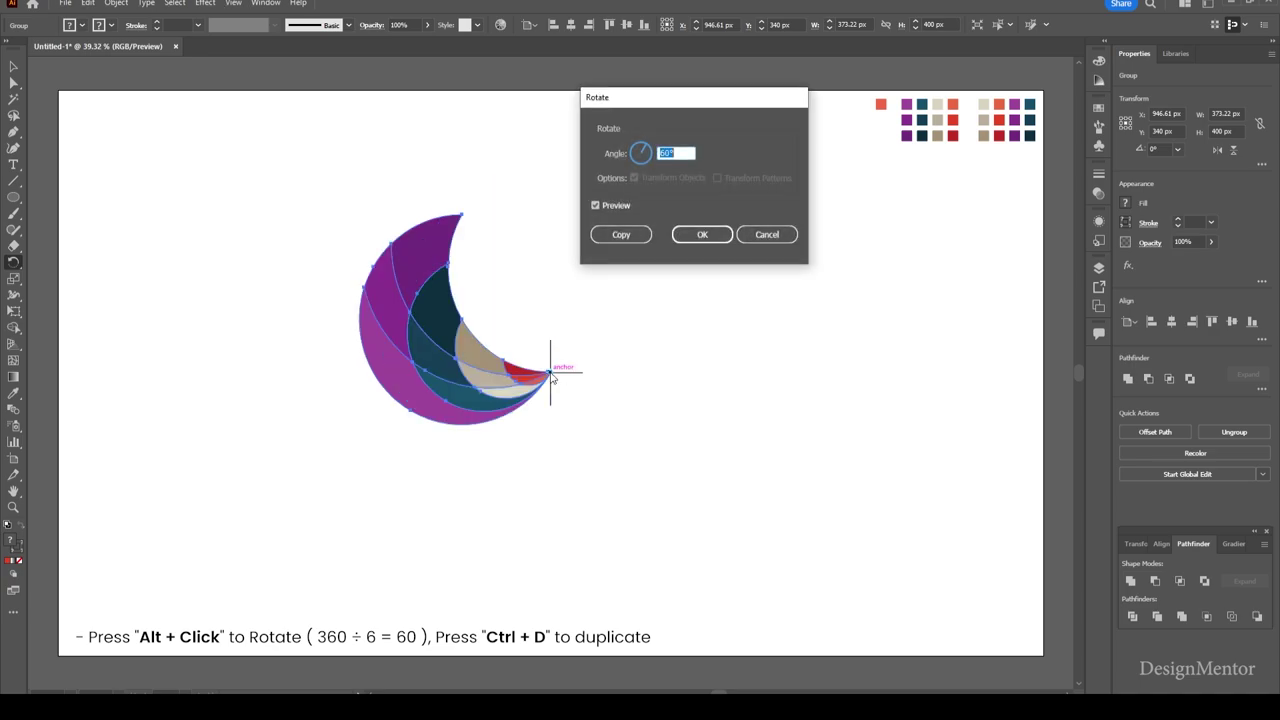
left_click(621, 234)
key("ctrl+d")
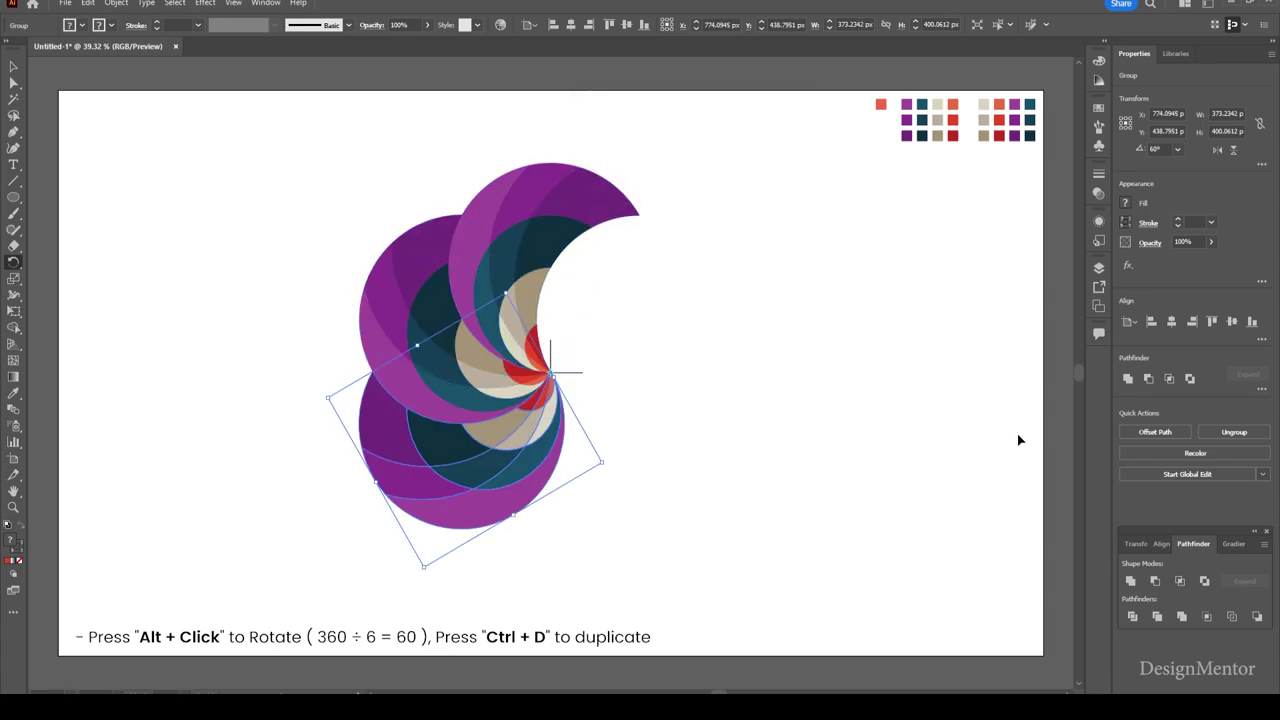
key("ctrl+d")
key("ctrl+d")
key("ctrl+d")
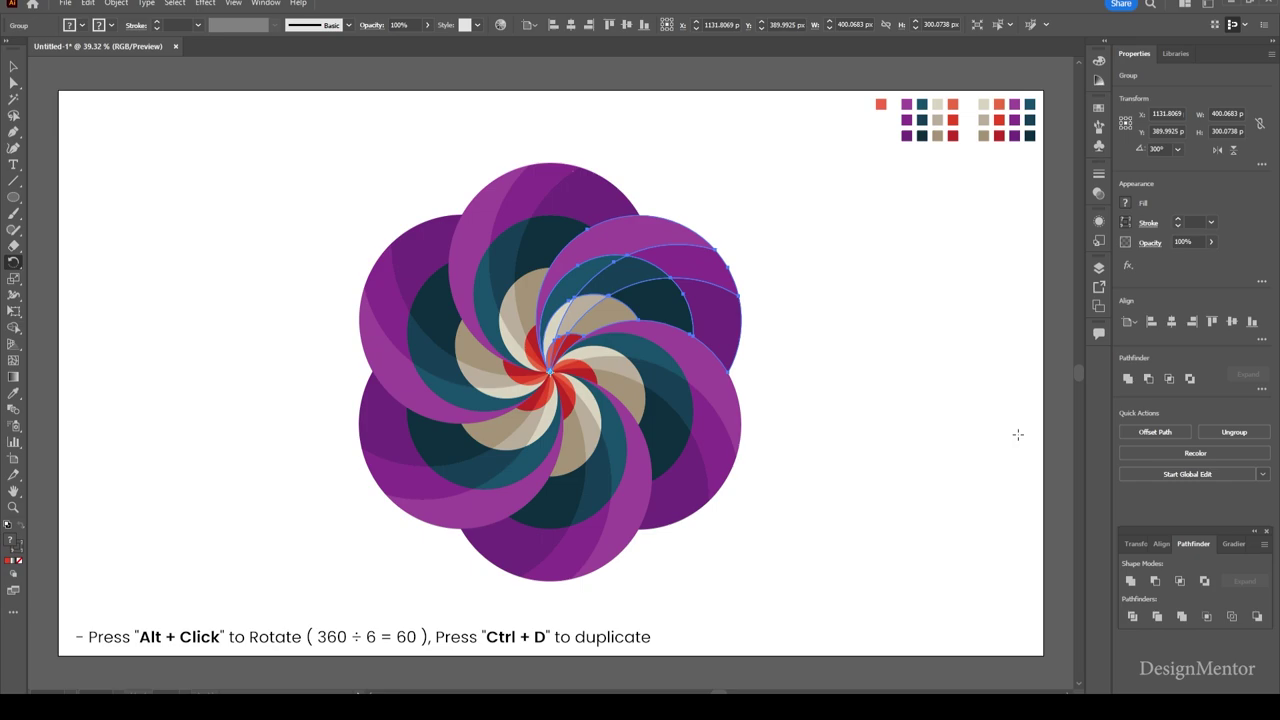
key("v")
left_click(930, 355)
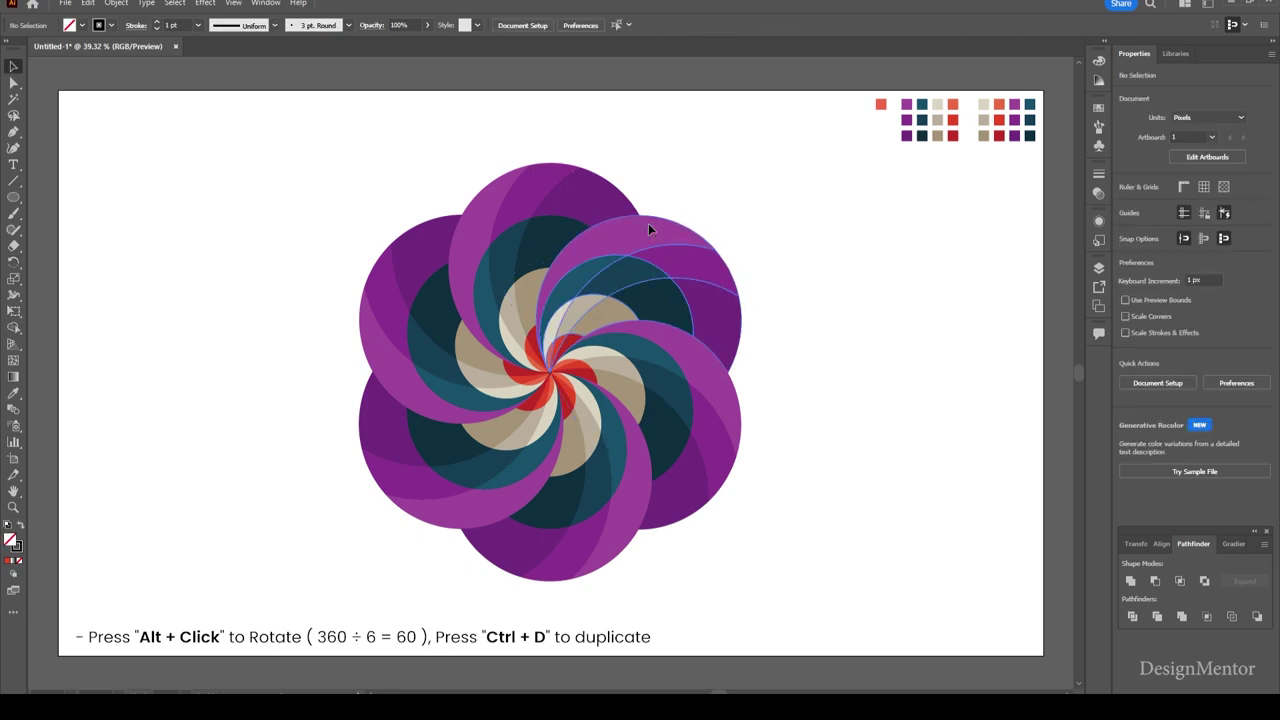
Ungroup the upper-right petal and recolour its outer arcs beige and tan.
left_click(648, 226)
right_click(648, 226)
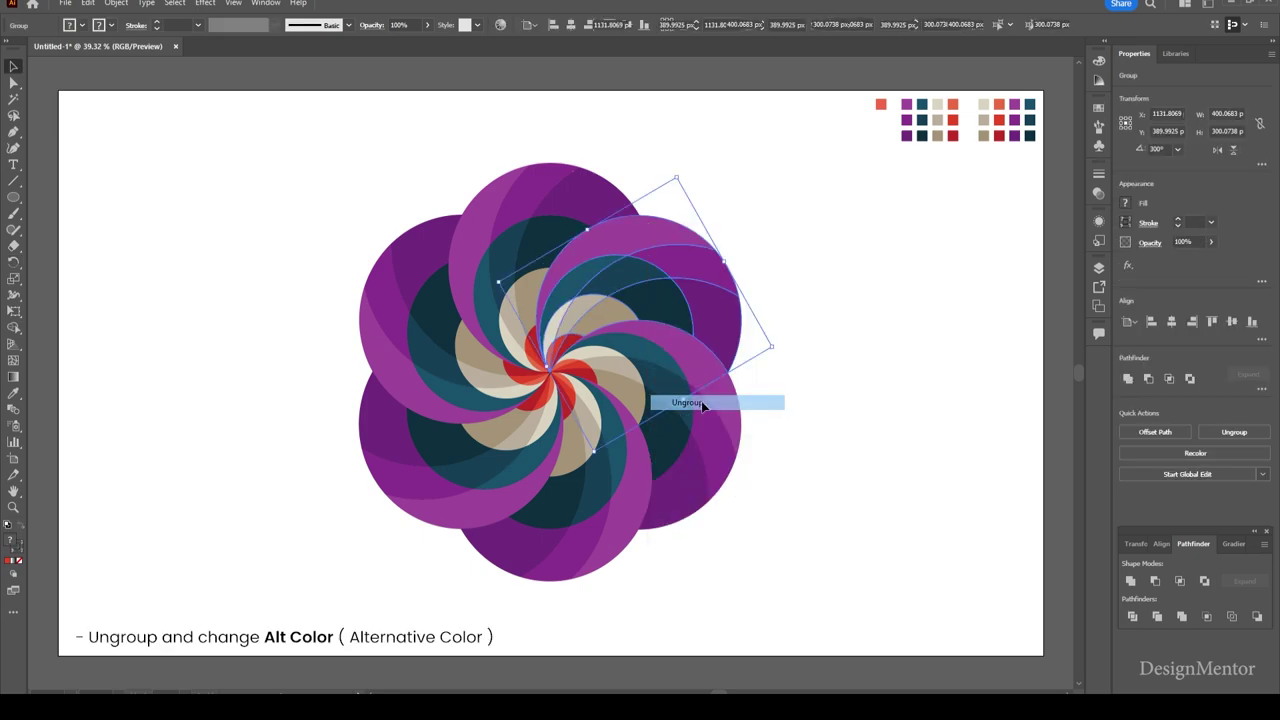
left_click(686, 402)
left_click(642, 231)
key("i")
left_click(984, 104)
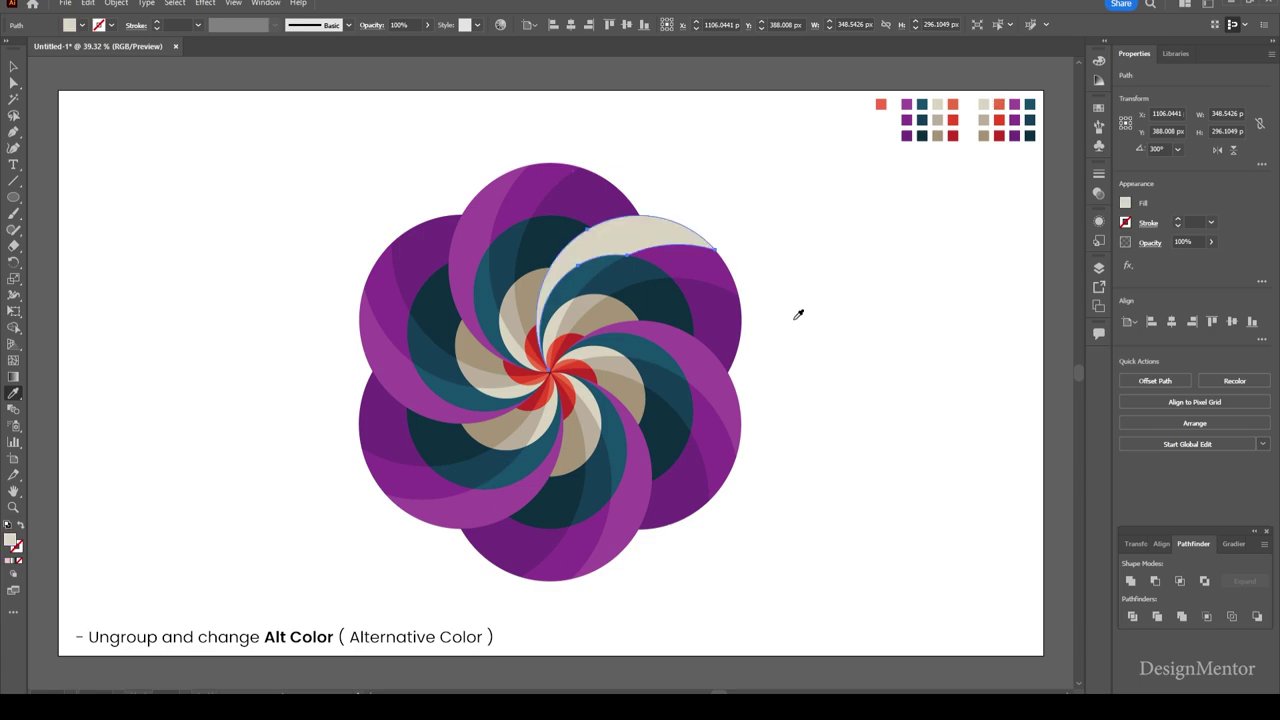
left_click(688, 264, "ctrl")
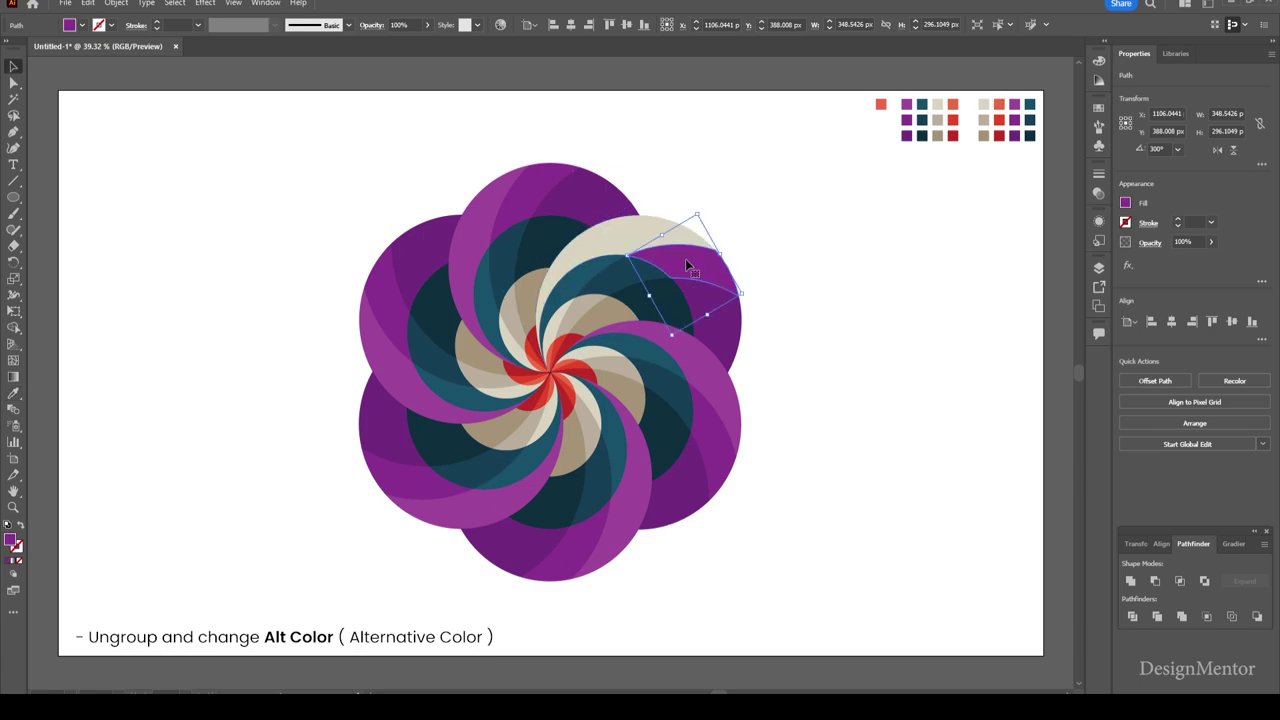
left_click(984, 120)
Recolour three teal arcs of the petal orange, red and dark red.
left_click(728, 328, "ctrl")
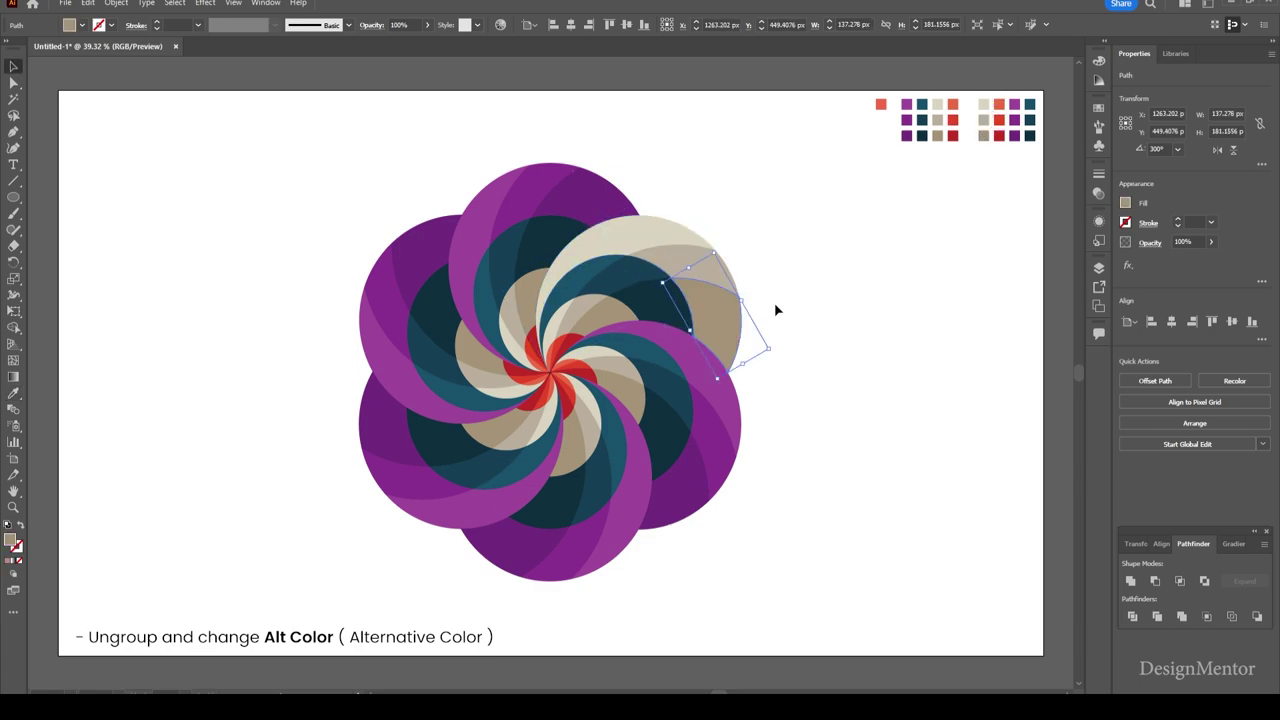
left_click(774, 302, "ctrl")
left_click(577, 280, "ctrl")
left_click(998, 104)
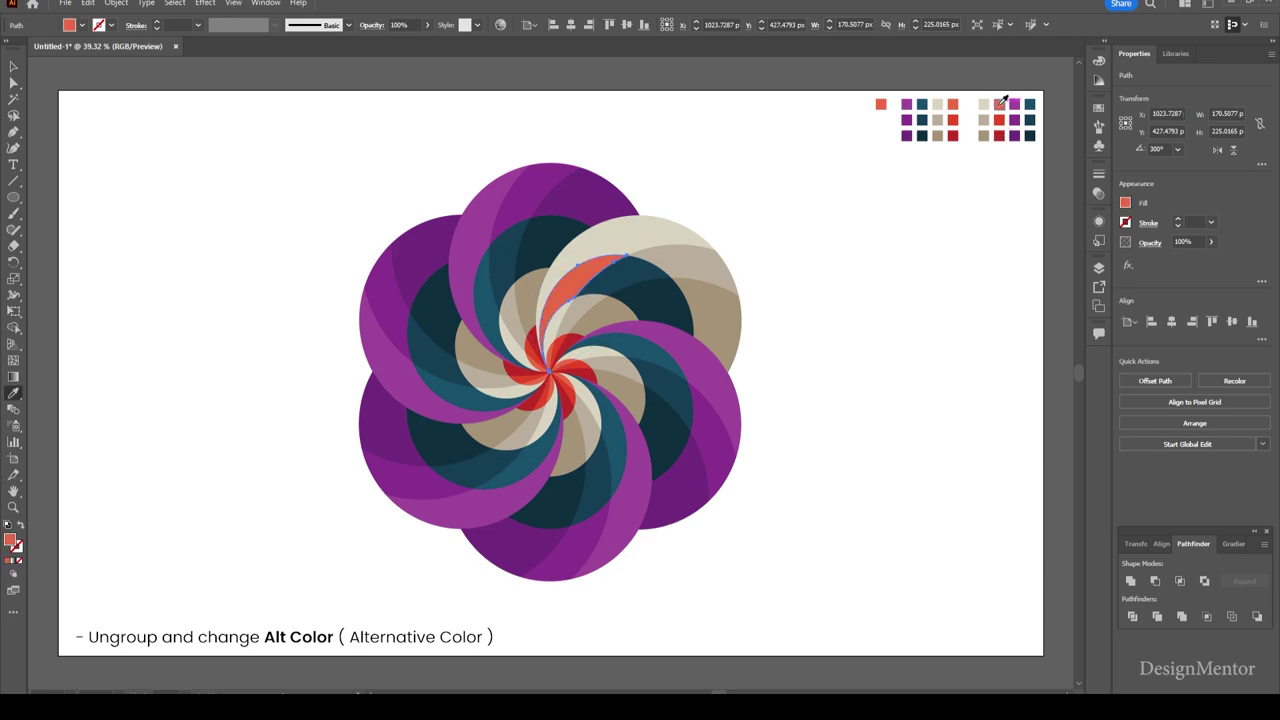
left_click(645, 282, "ctrl")
left_click(1003, 119)
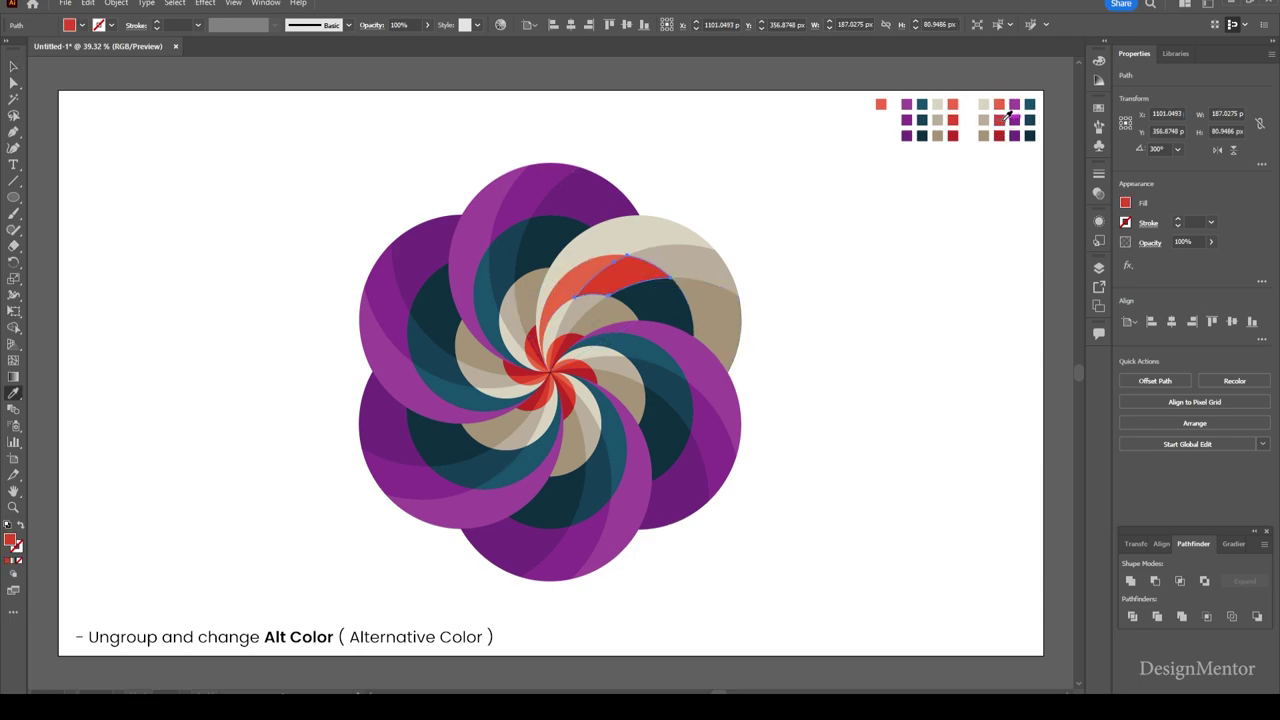
left_click(677, 303, "ctrl")
left_click(1000, 135)
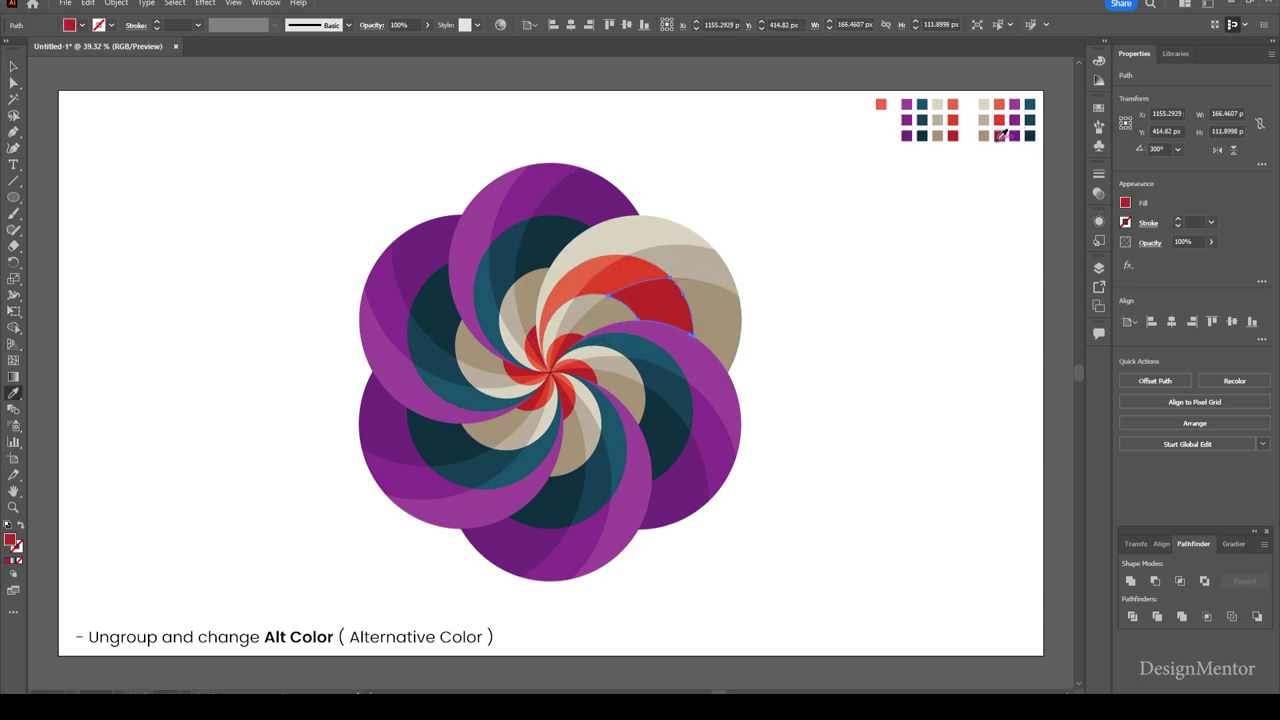
Fill two small centre paths with purple.
left_click(571, 330, "ctrl")
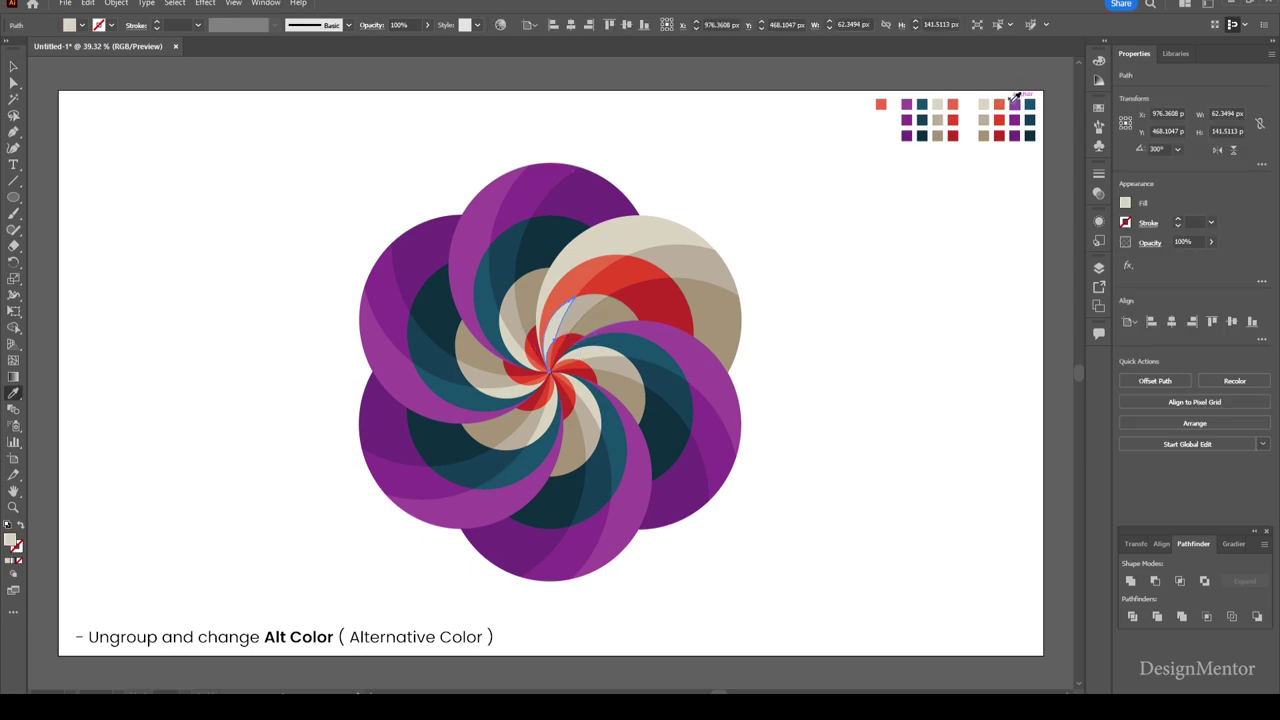
left_click(1000, 104)
left_click(597, 305, "ctrl")
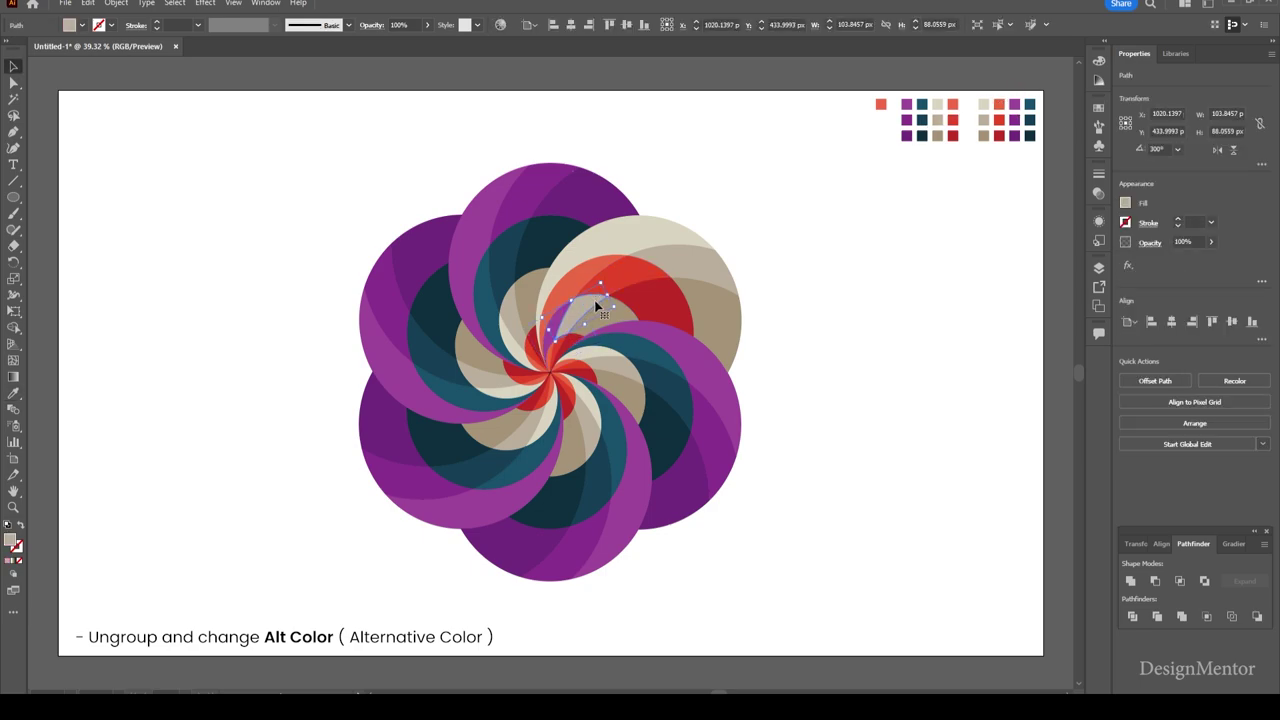
left_click(1014, 104)
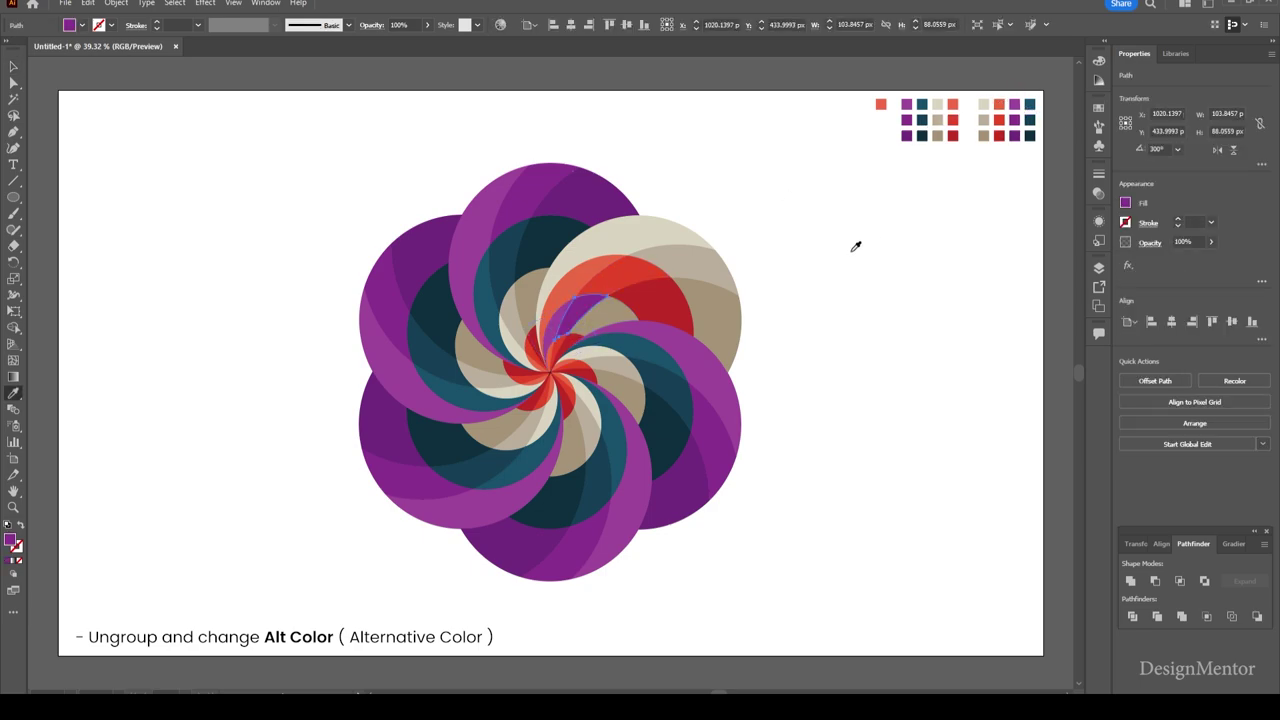
left_click(624, 321, "ctrl")
left_click(1014, 135)
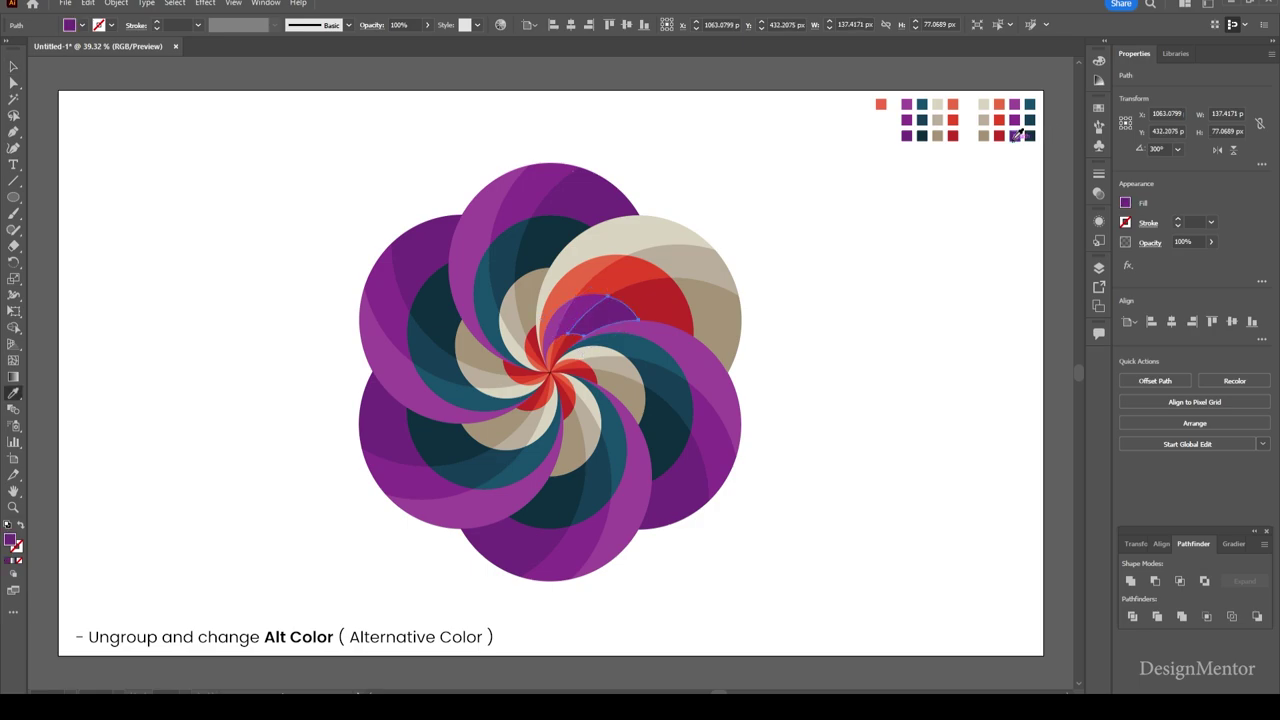
left_click(927, 290)
Fill two paths near the flower centre with dark teal.
left_click(548, 362)
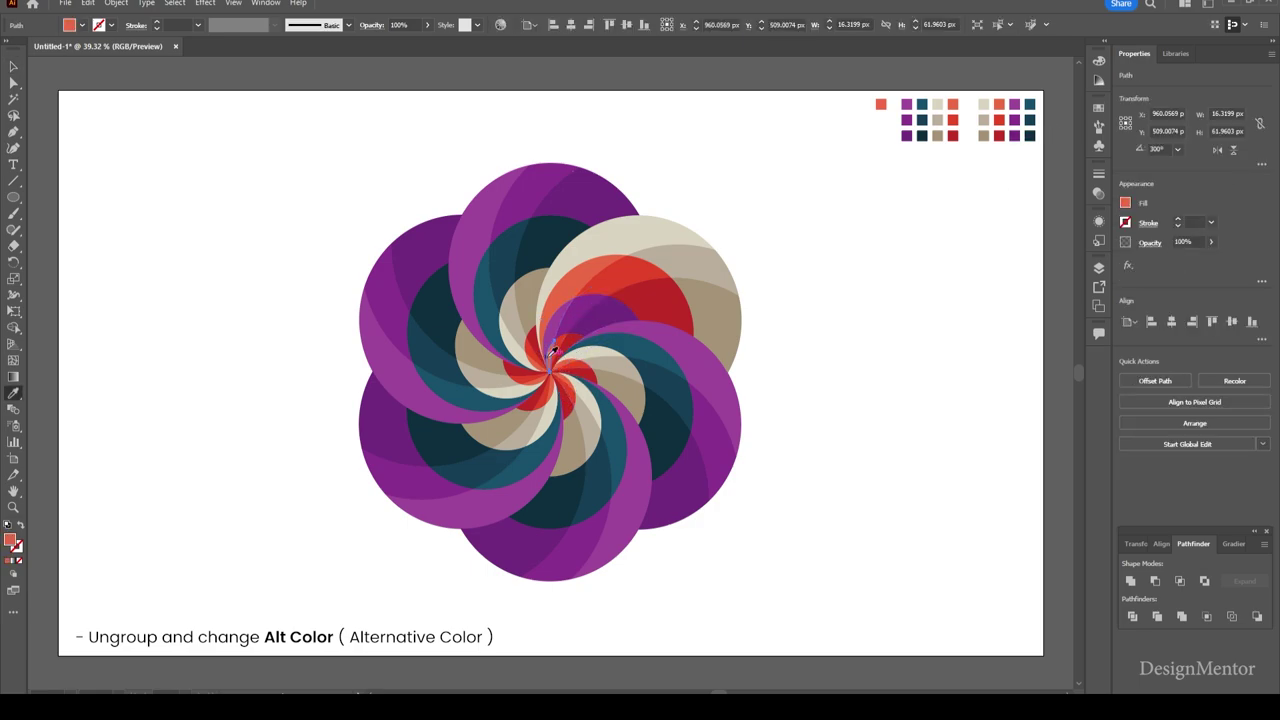
left_click(1030, 104)
left_click(558, 340)
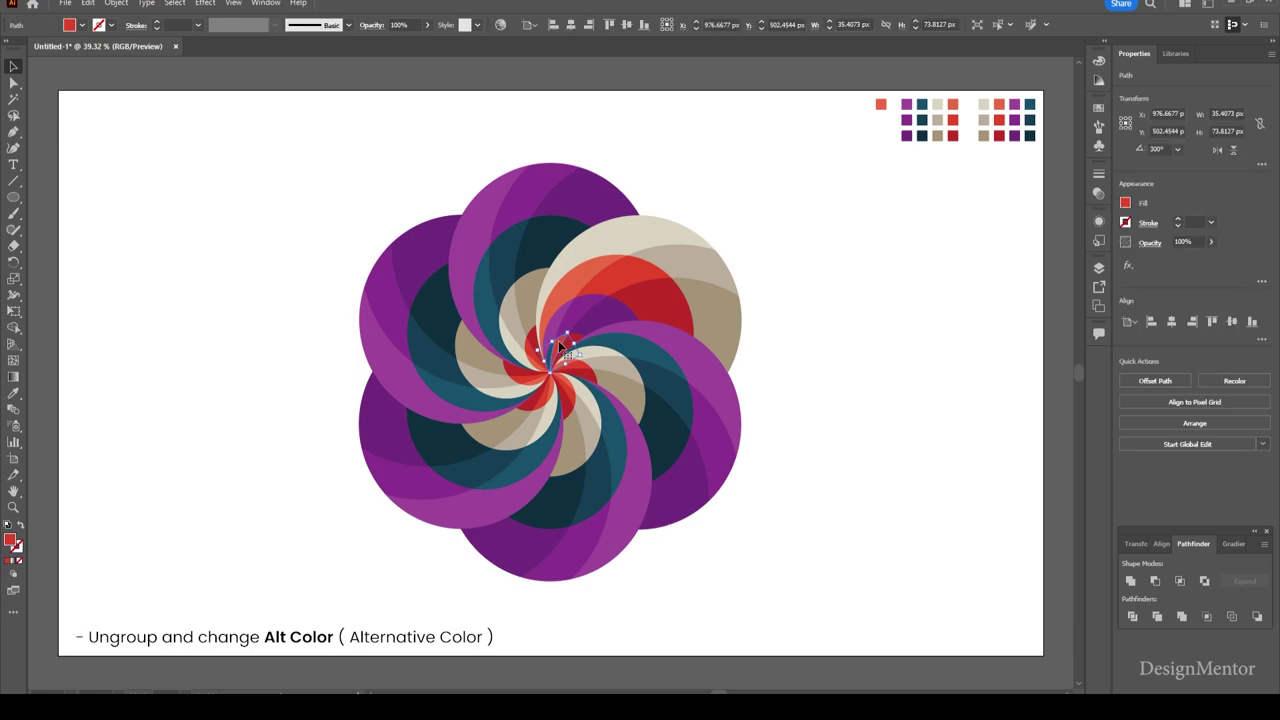
key("i")
left_click(1030, 118)
key("v")
left_click(797, 329)
Give another red path near the centre a darker palette colour.
left_click(575, 345)
key("i")
left_click(1018, 132)
key("v")
left_click(883, 351)
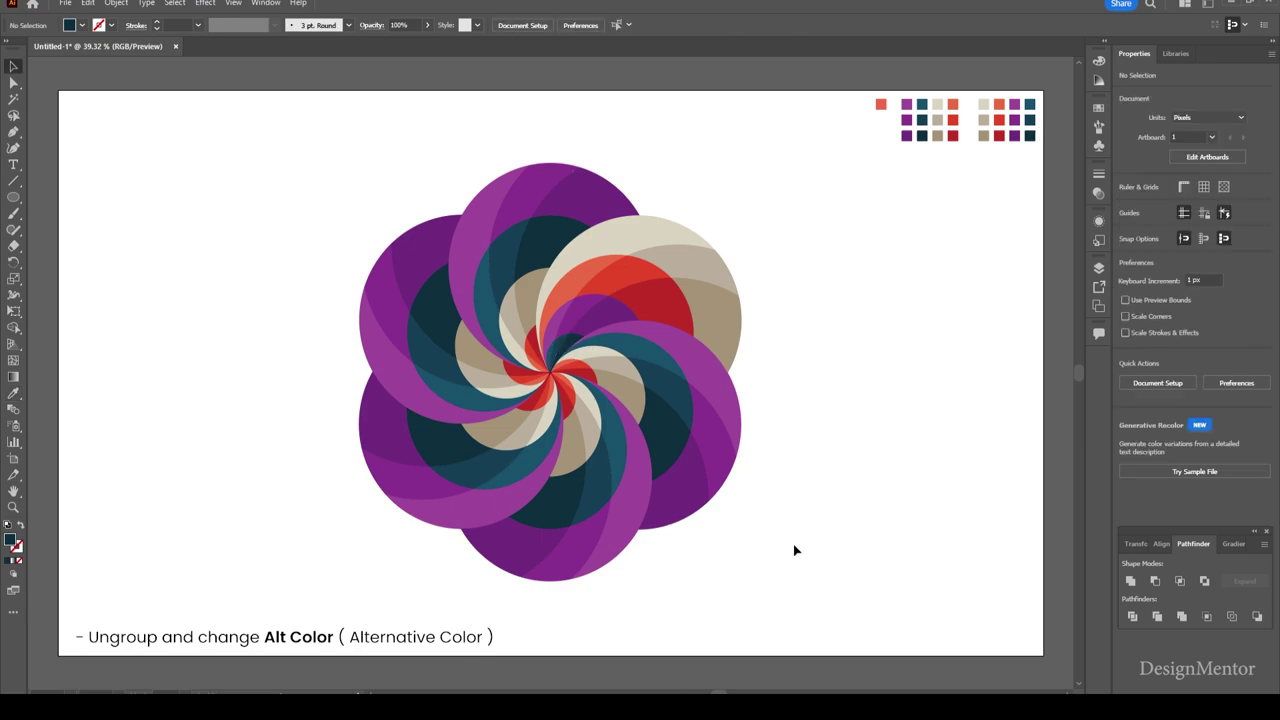
Ungroup the lower-right petal and fill a narrow strip with cream.
left_click(639, 491)
right_click(639, 491)
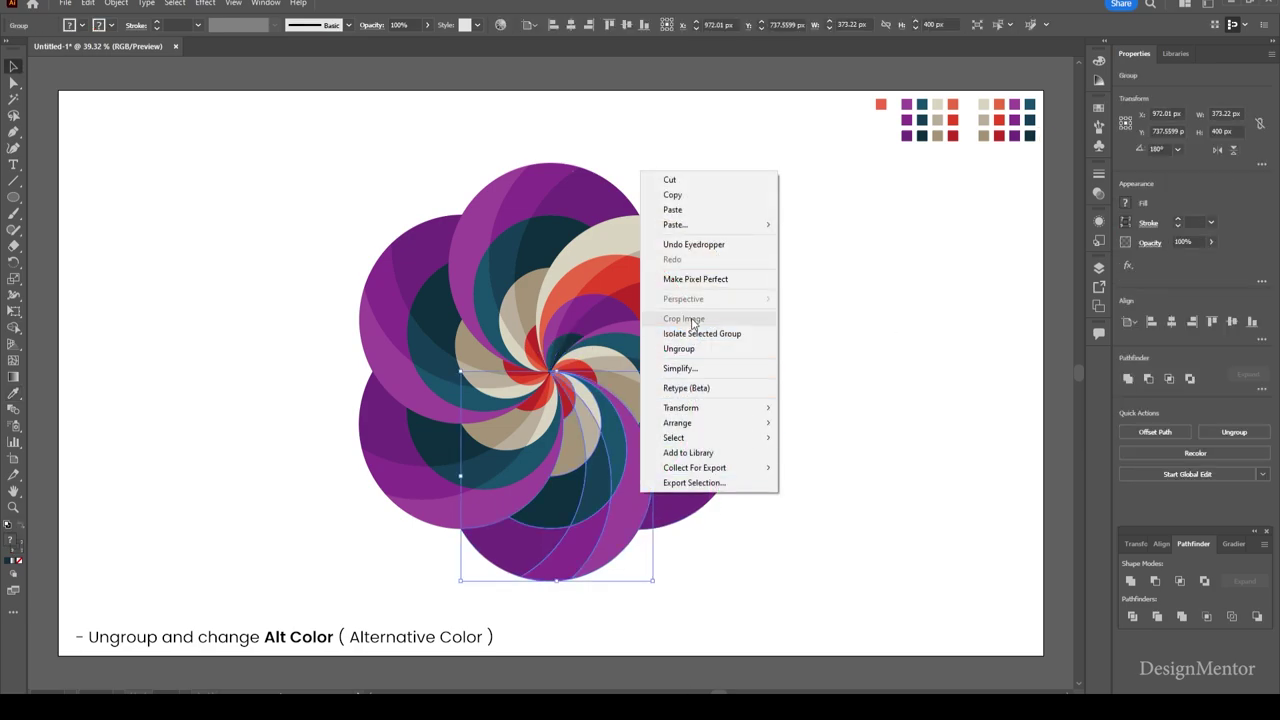
left_click(700, 348)
left_click(633, 508)
key("i")
left_click(637, 220)
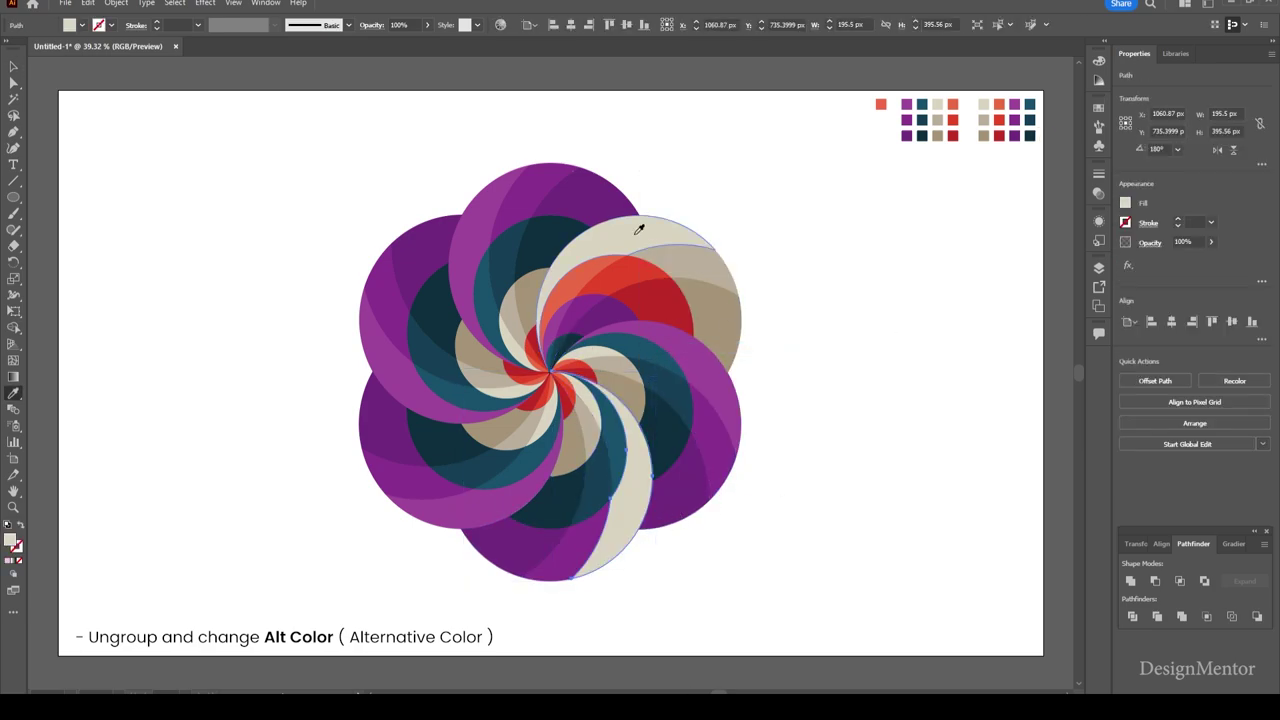
key("v")
Recolour two lower petal strips, including the purple one, with tan.
left_click(583, 550)
key("i")
left_click(700, 270)
key("v")
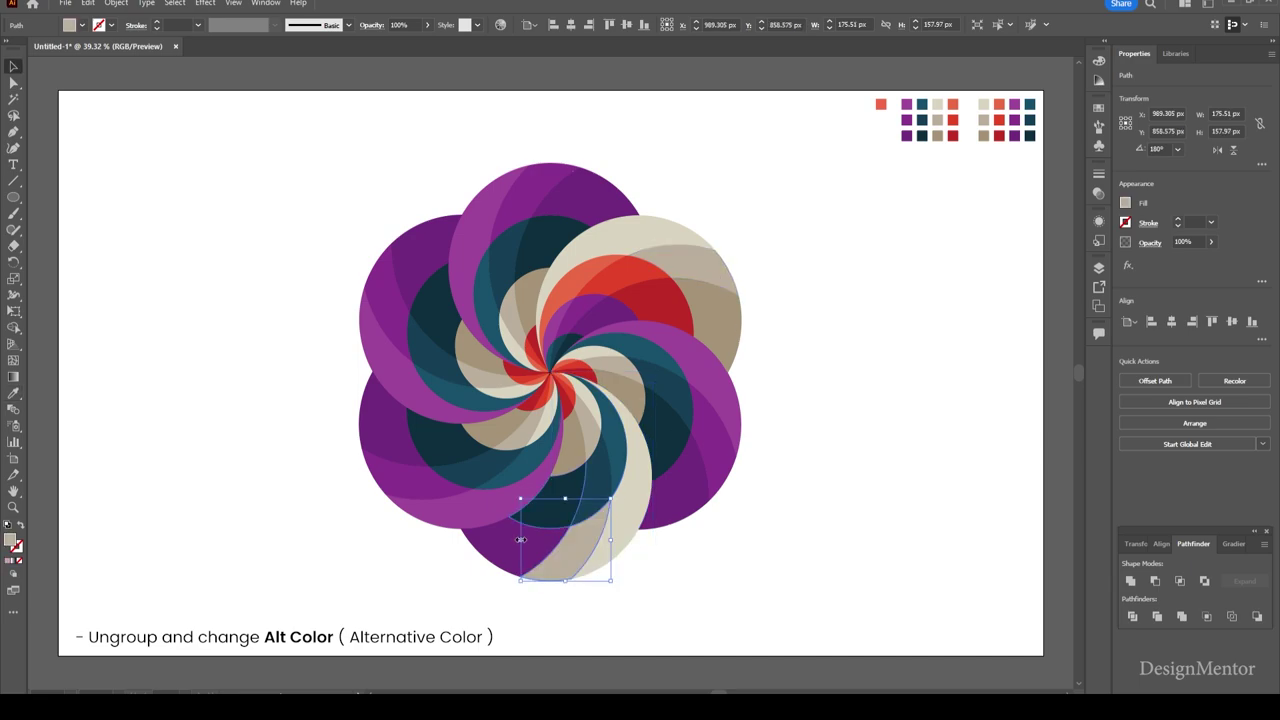
left_click(503, 550)
key("i")
left_click(720, 305)
key("v")
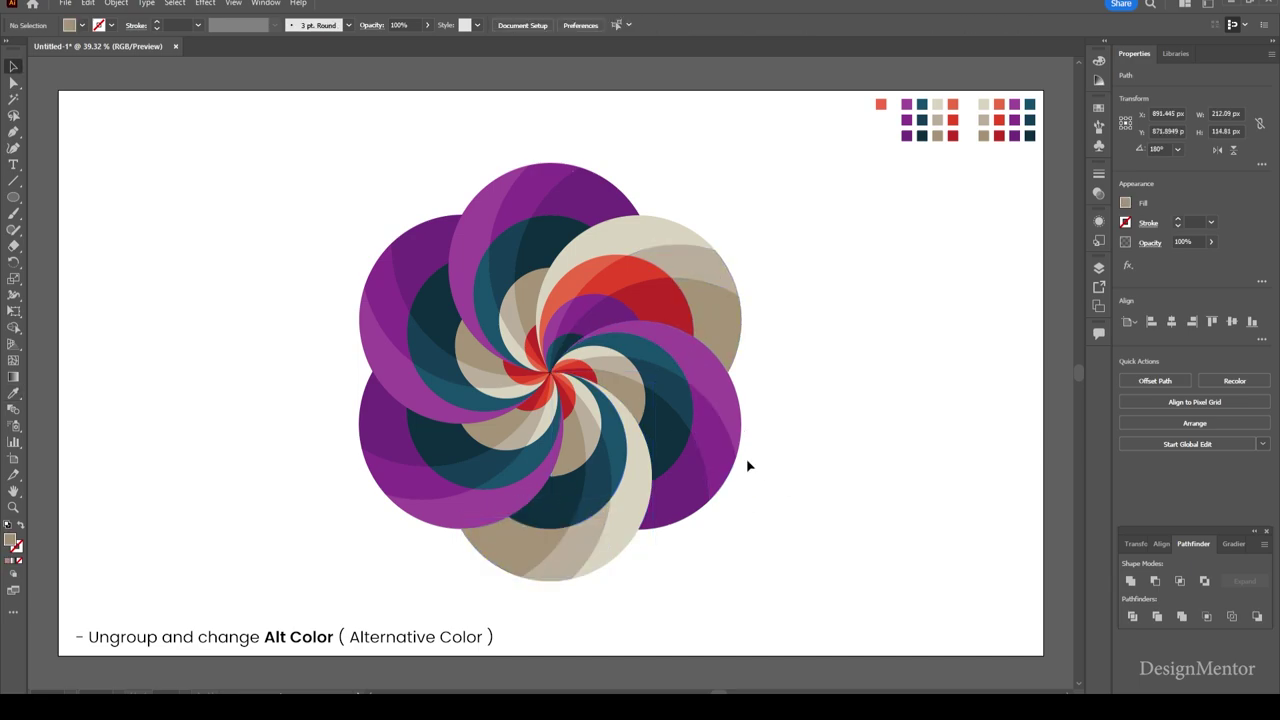
left_click(746, 458)
Fill a lower-right strip with coral and two dark lower strips with red.
left_click(607, 408)
key("i")
left_click(625, 280)
key("v")
left_click(599, 479)
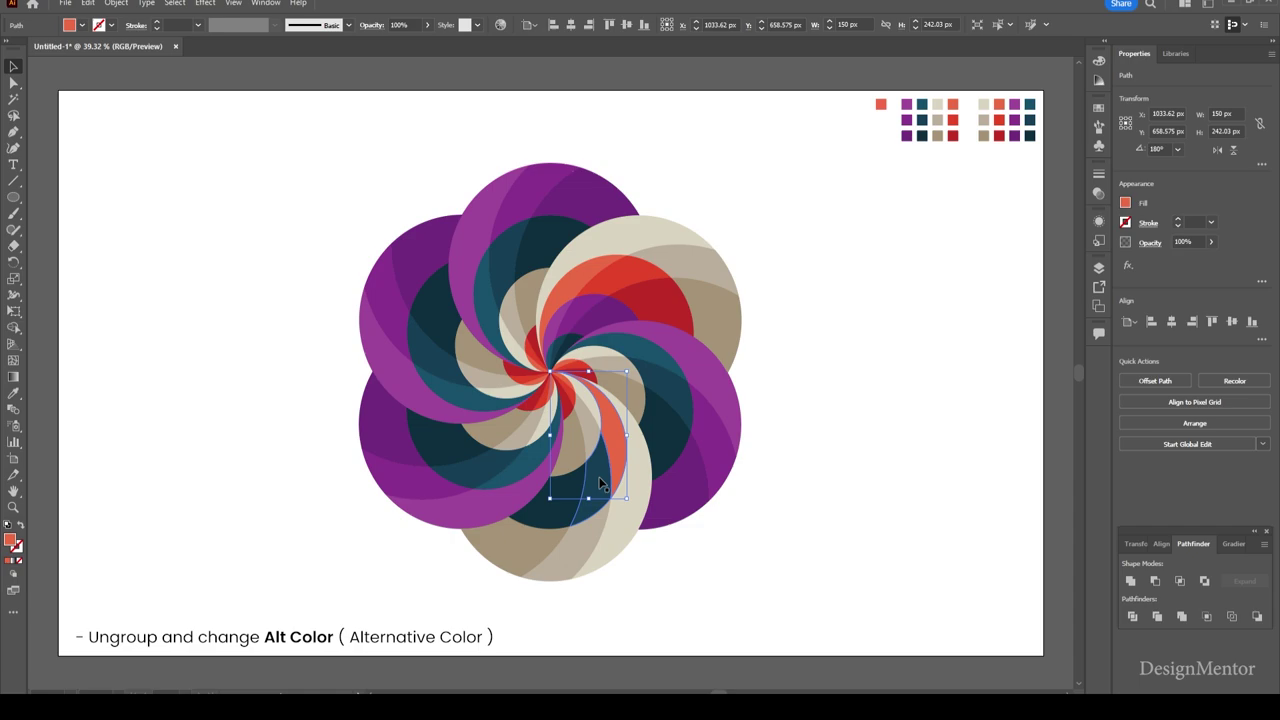
key("i")
left_click(645, 262)
key("v")
left_click(565, 510)
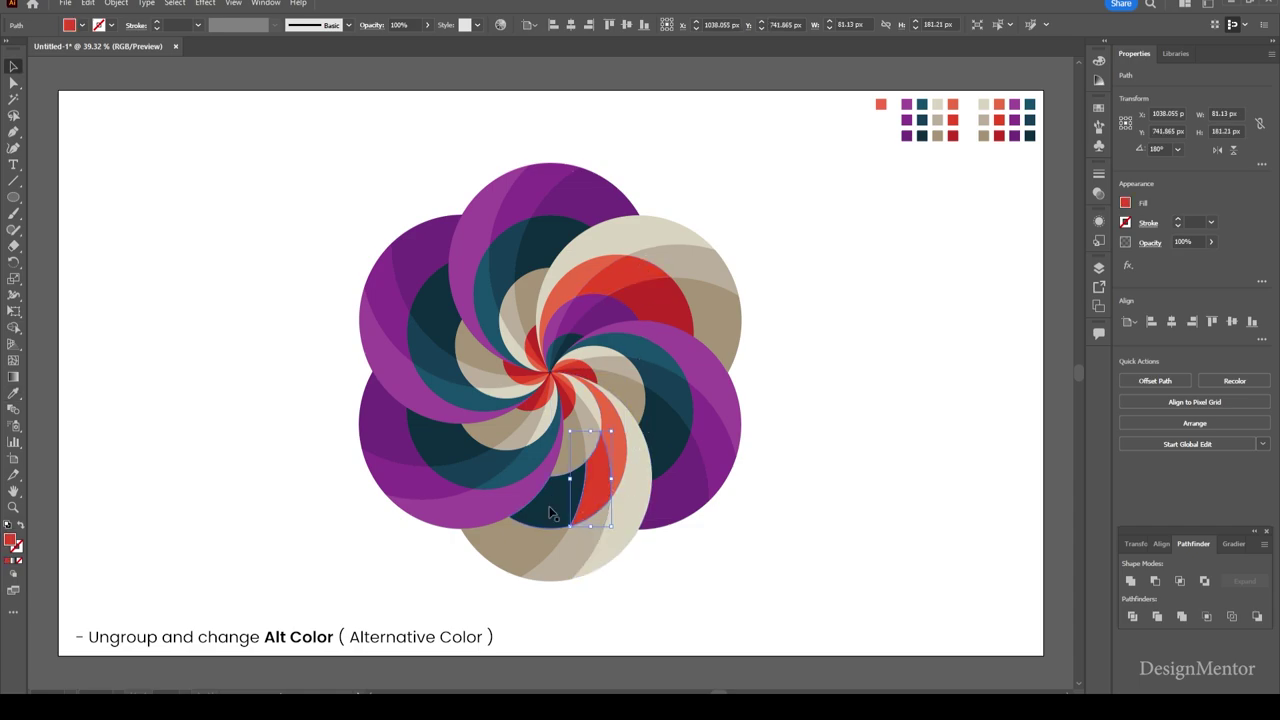
key("i")
left_click(660, 295)
key("v")
Recolour three thin strips near the flower's centre purple.
left_click(590, 408)
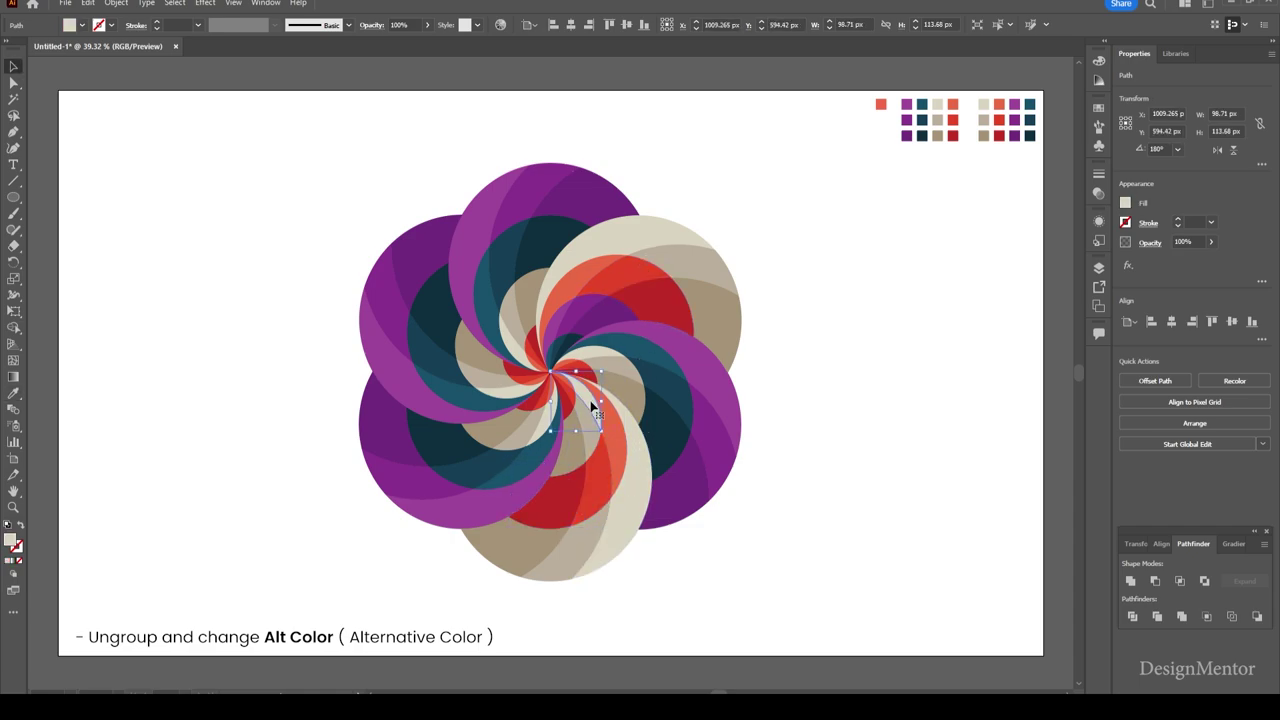
key("i")
left_click(597, 323)
key("v")
left_click(587, 424)
key("i")
left_click(581, 310)
key("v")
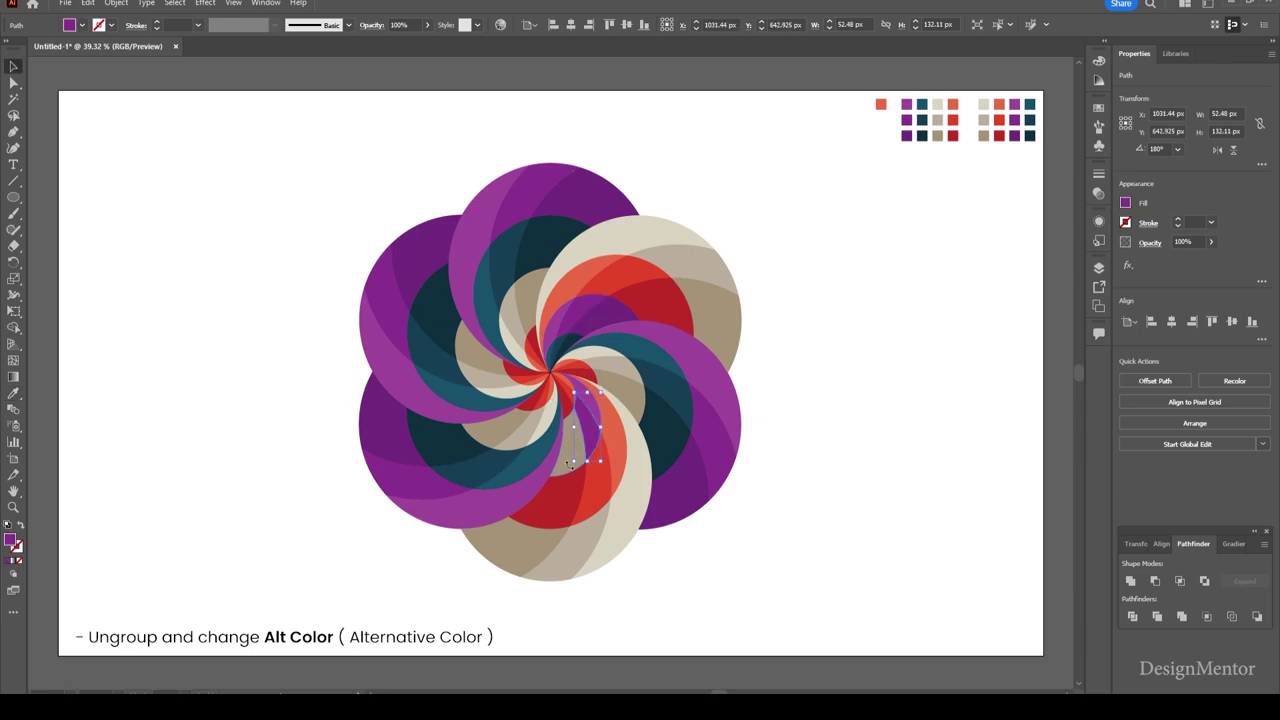
left_click(569, 457)
key("i")
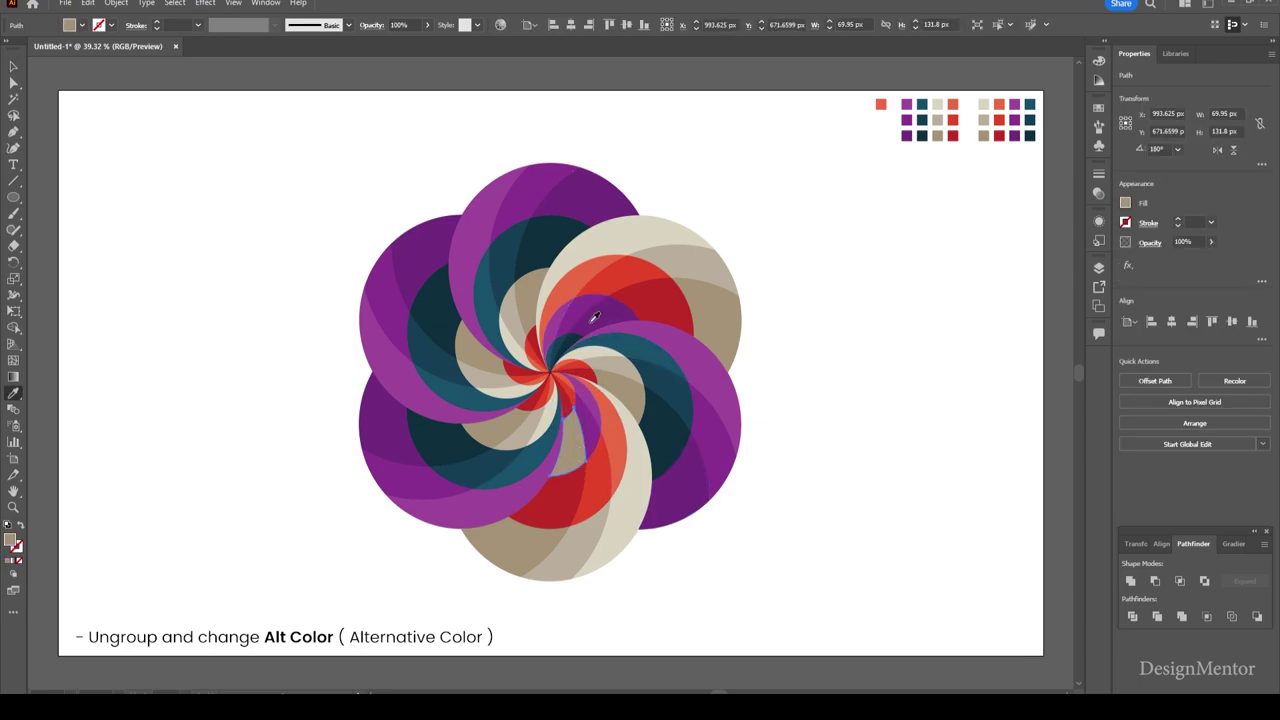
left_click(594, 316)
key("v")
left_click(846, 400)
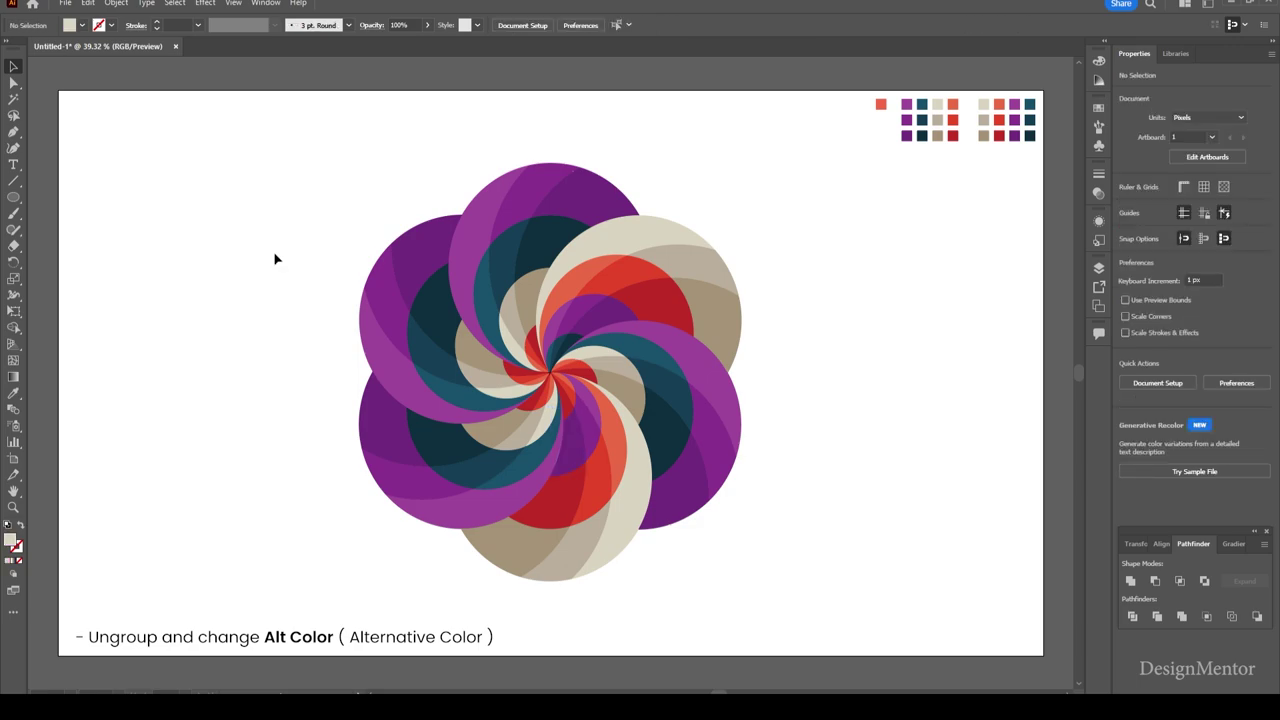
Ungroup the upper-left petal and fill its purple strip with cream.
right_click(371, 340)
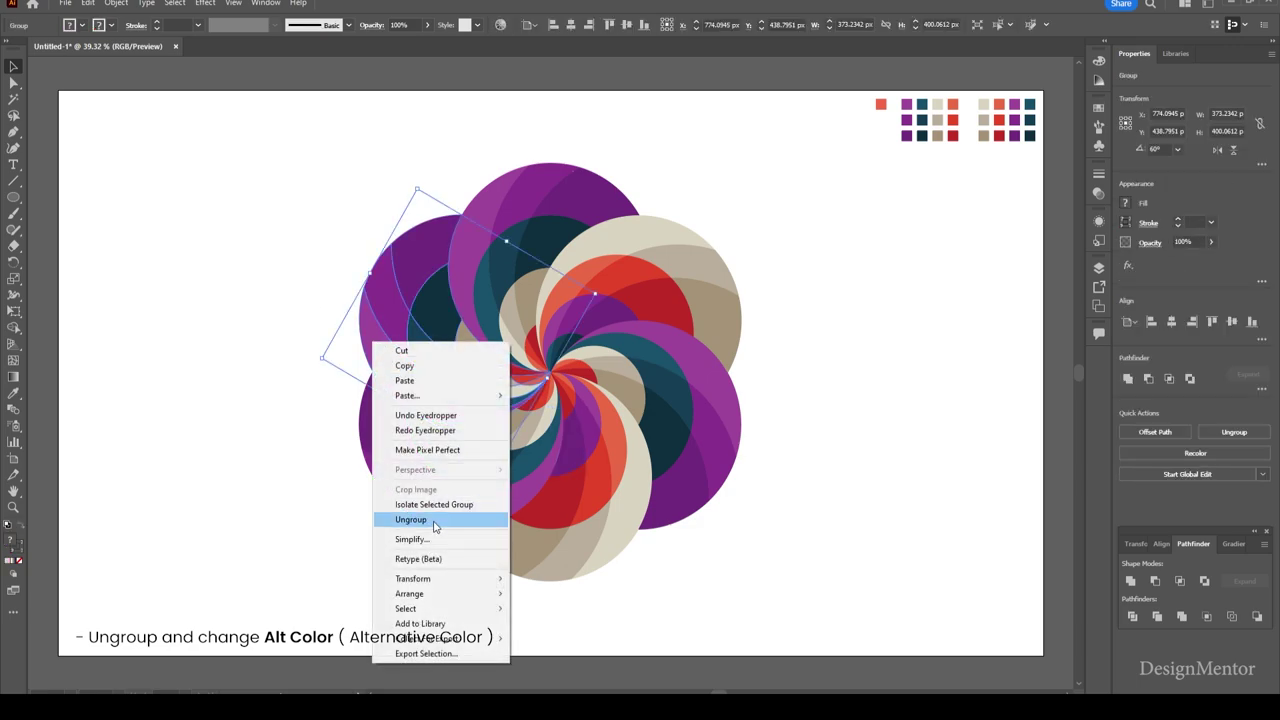
left_click(414, 517)
left_click(469, 442)
left_click(385, 330)
key("i")
left_click(600, 238)
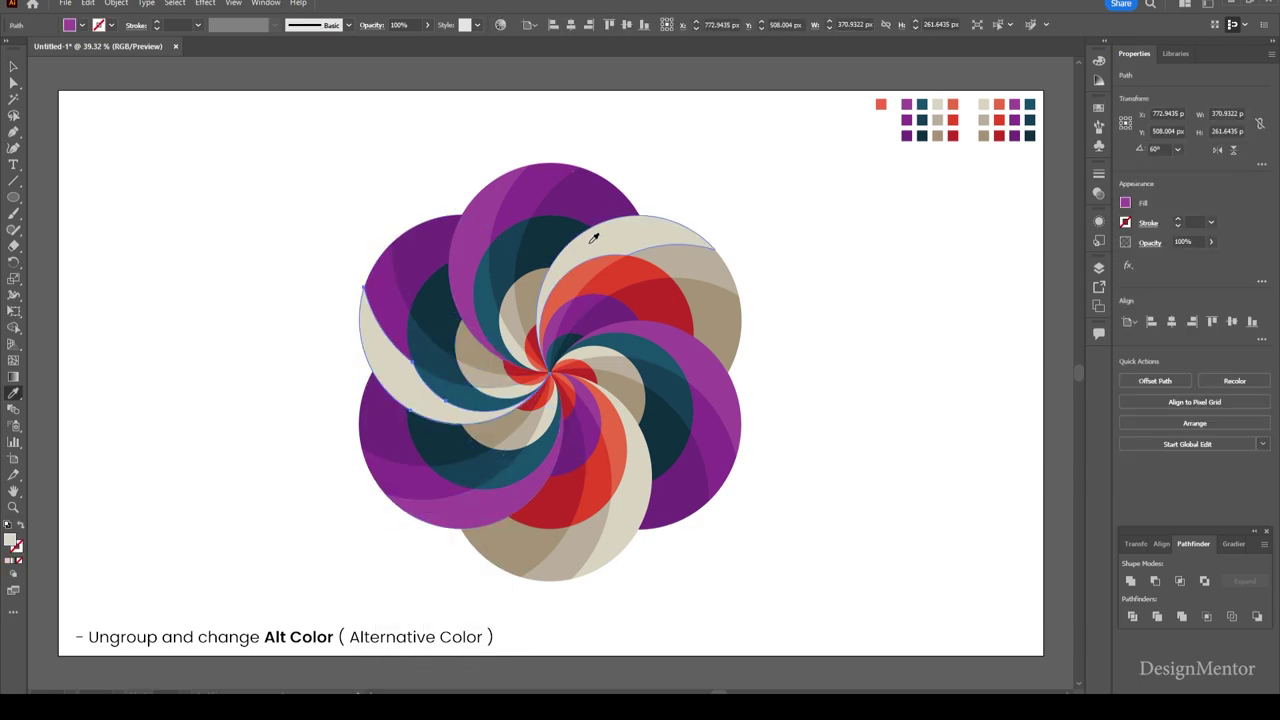
key("v")
Recolour two more upper-left petal strips with tan.
left_click(373, 286)
key("i")
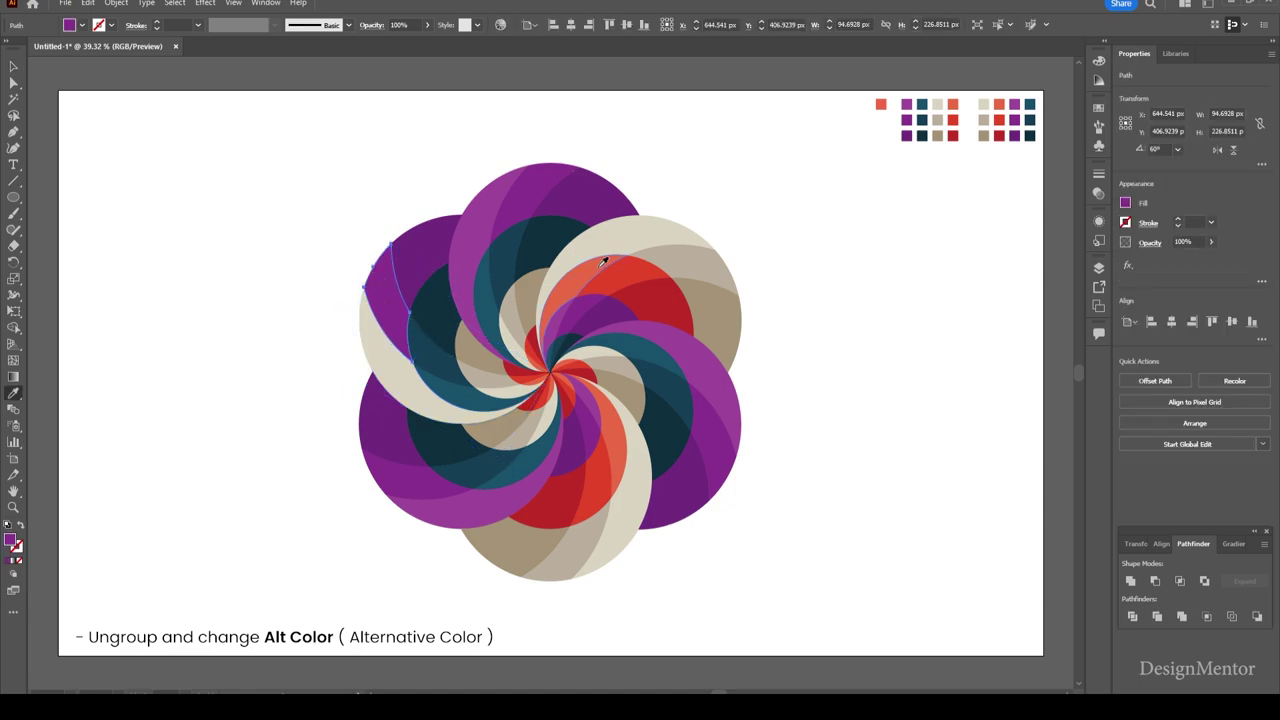
left_click(692, 257)
key("v")
left_click(423, 251)
key("i")
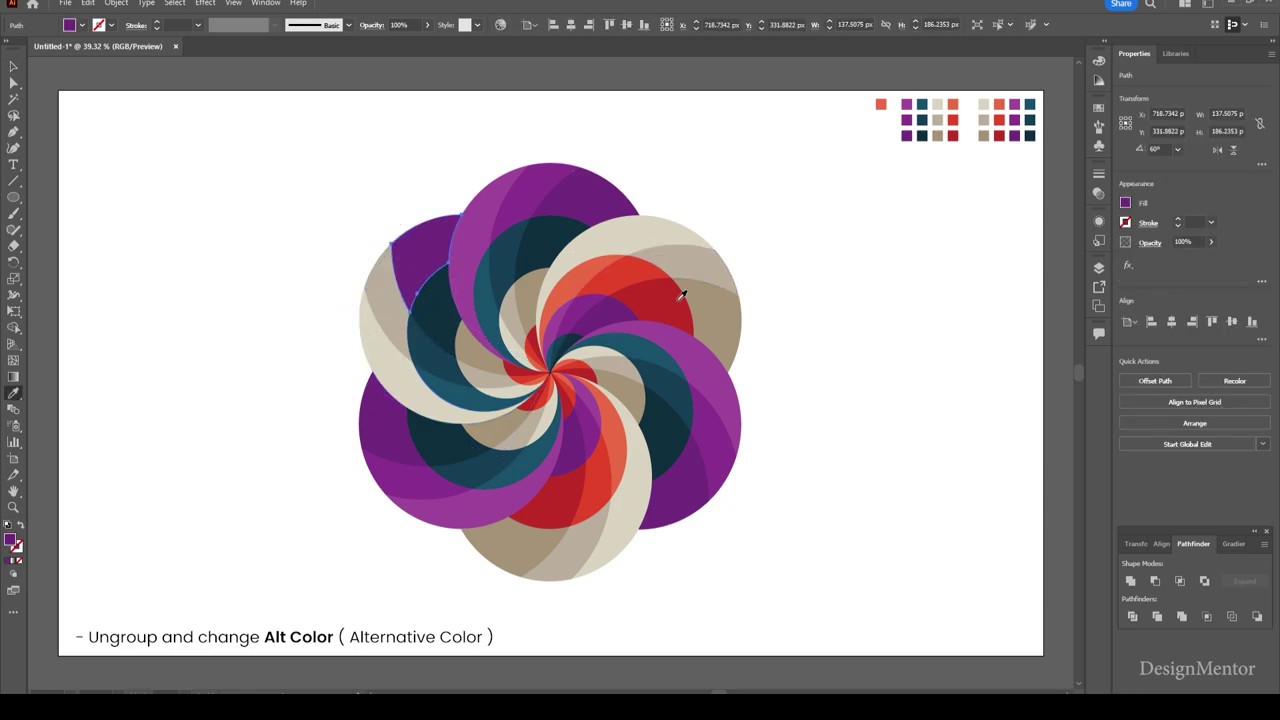
left_click(706, 298)
key("v")
left_click(823, 380)
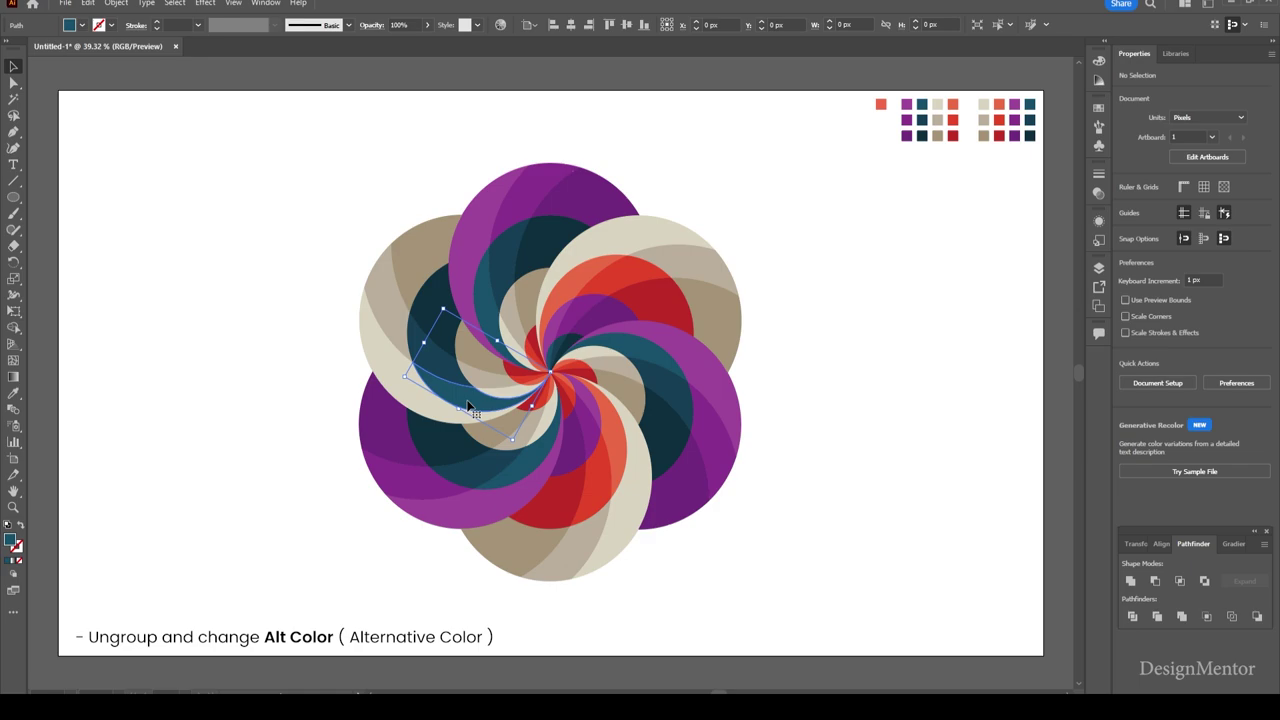
Turn the teal upper-left strip coral and the dark-teal strip red.
left_click(460, 385)
key("i")
left_click(576, 278)
key("v")
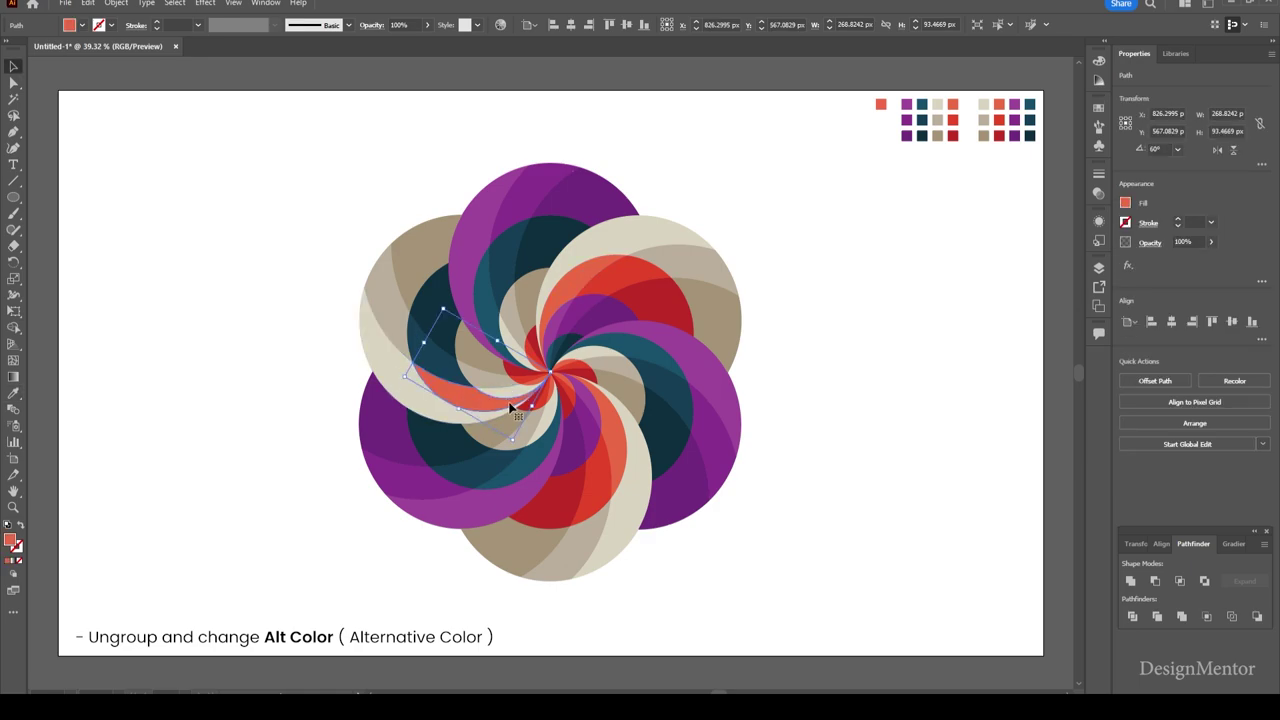
left_click(430, 302)
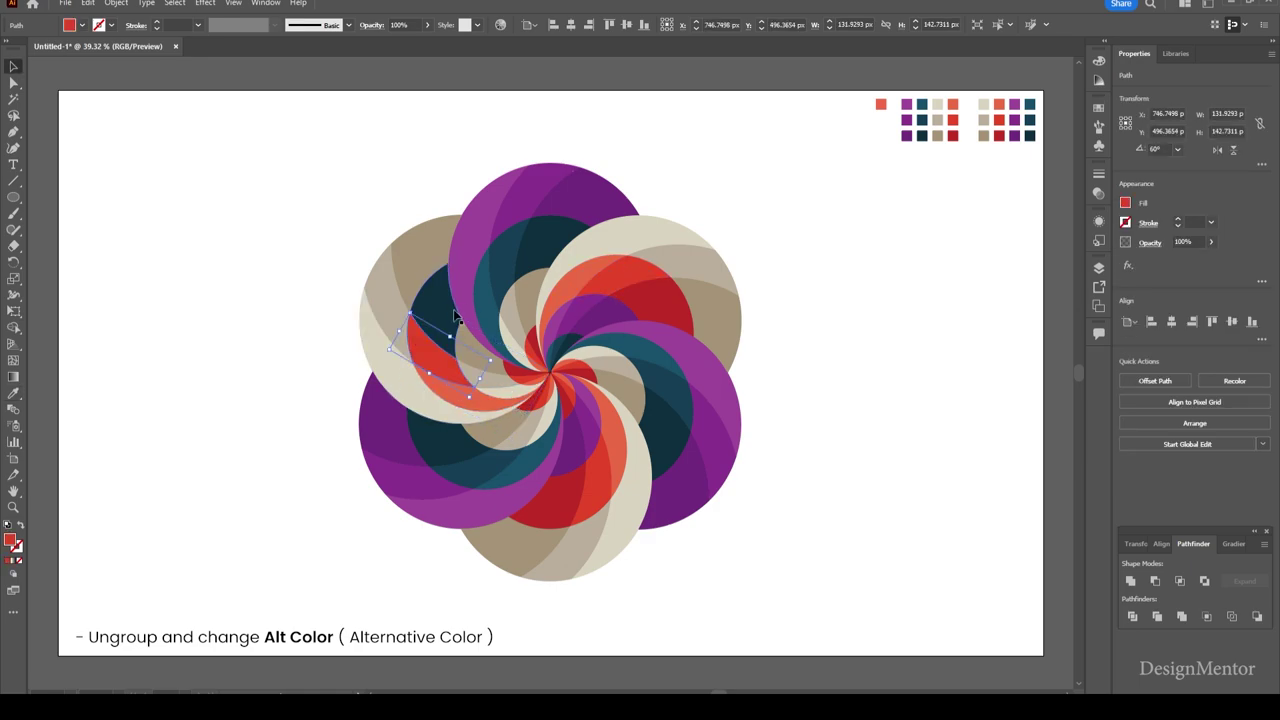
key("i")
left_click(651, 291)
key("v")
Recolour the beige centre strip and two nearby strips purple.
left_click(515, 398)
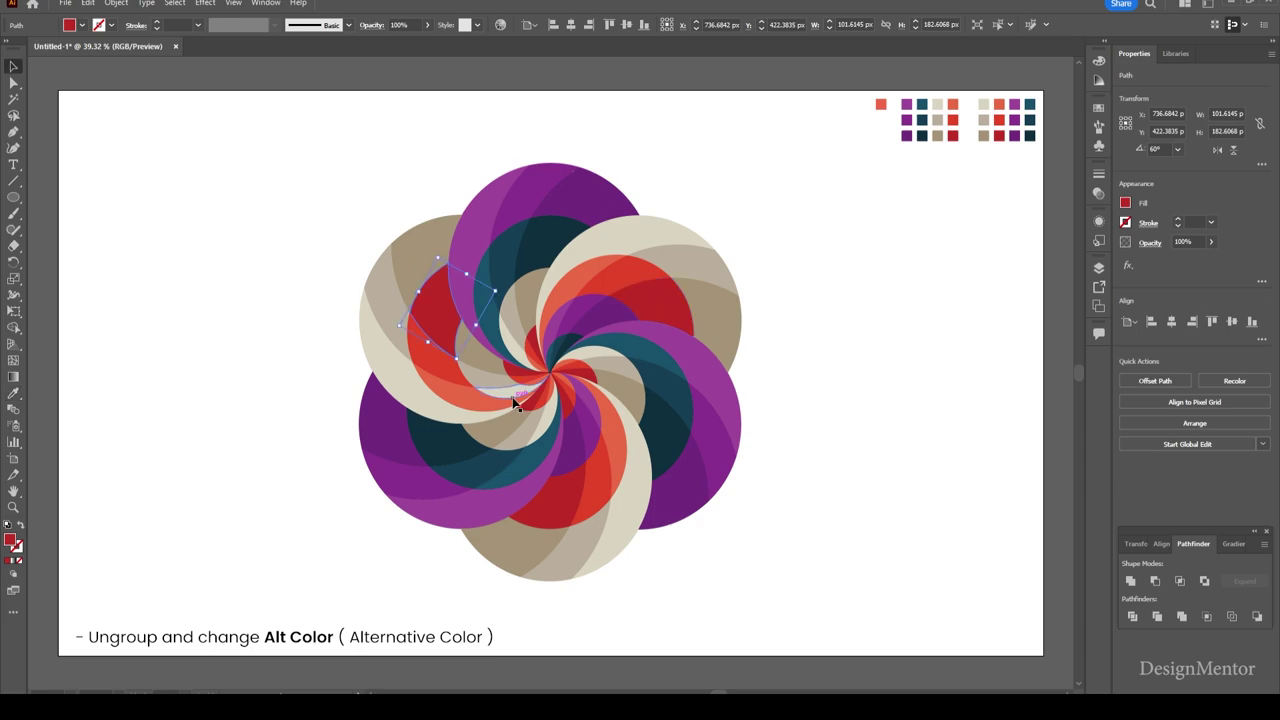
key("i")
left_click(562, 303)
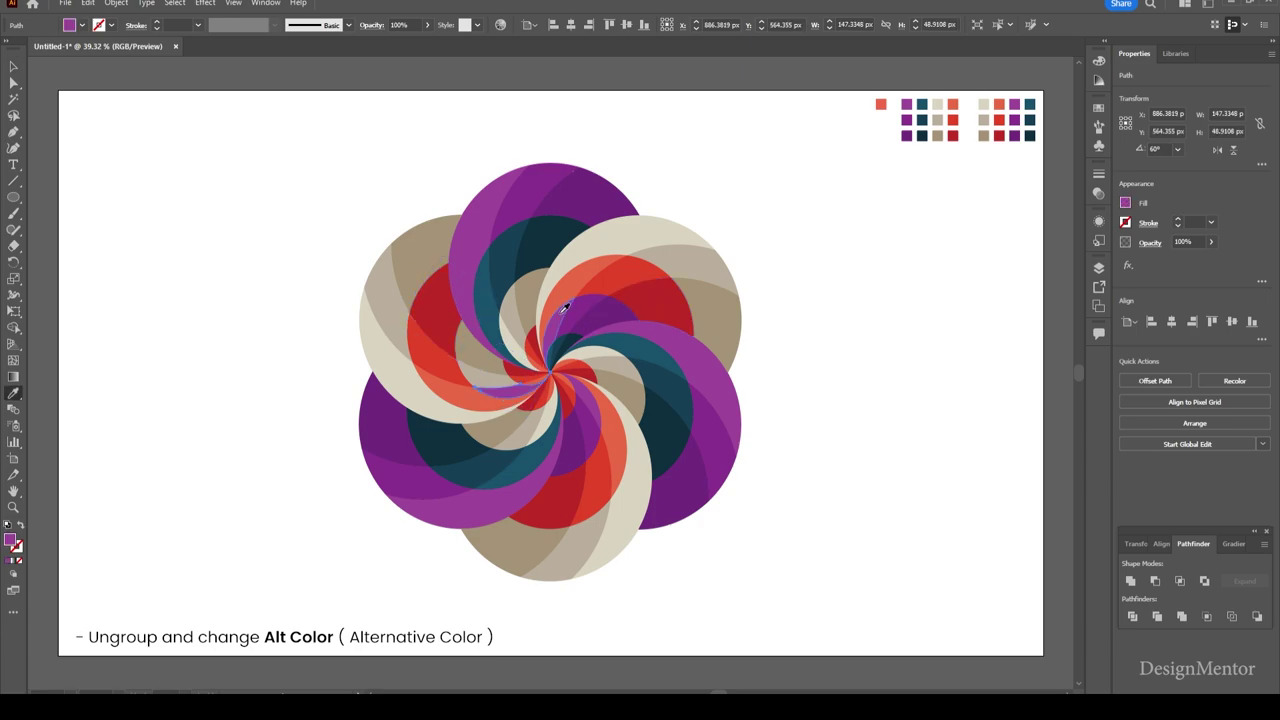
key("v")
left_click(495, 378)
key("i")
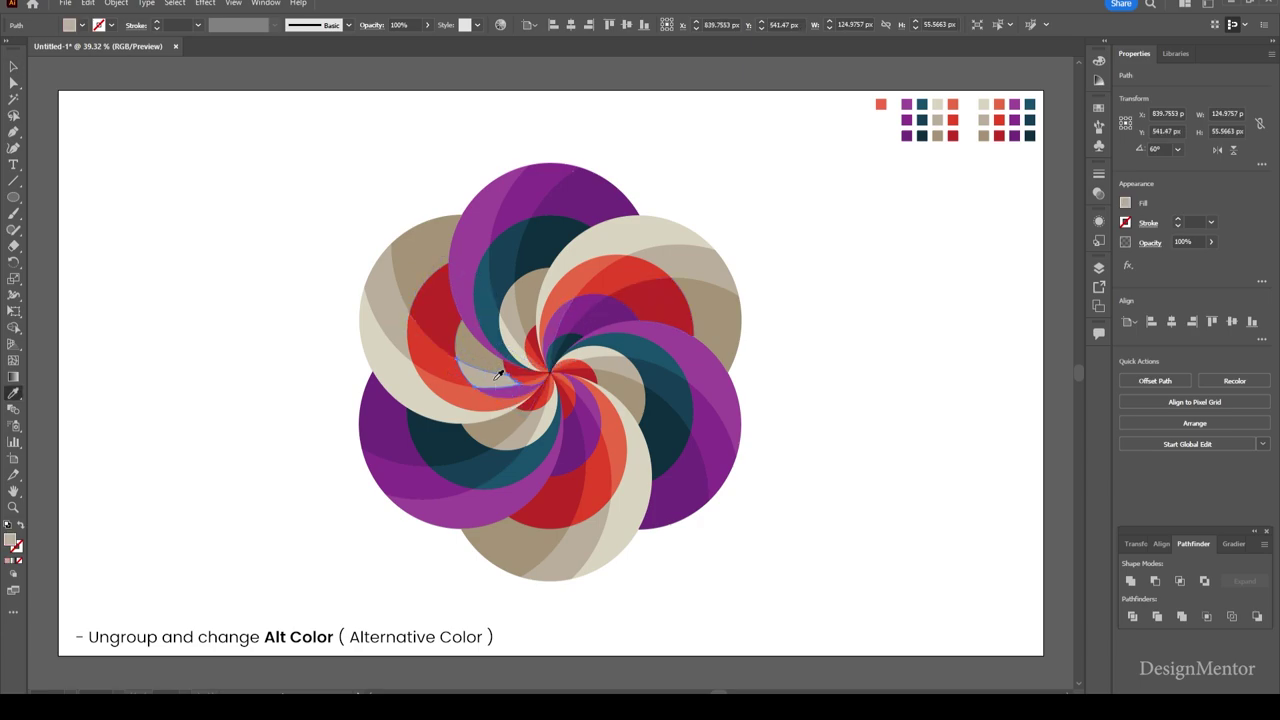
left_click(584, 298)
key("v")
left_click(465, 340)
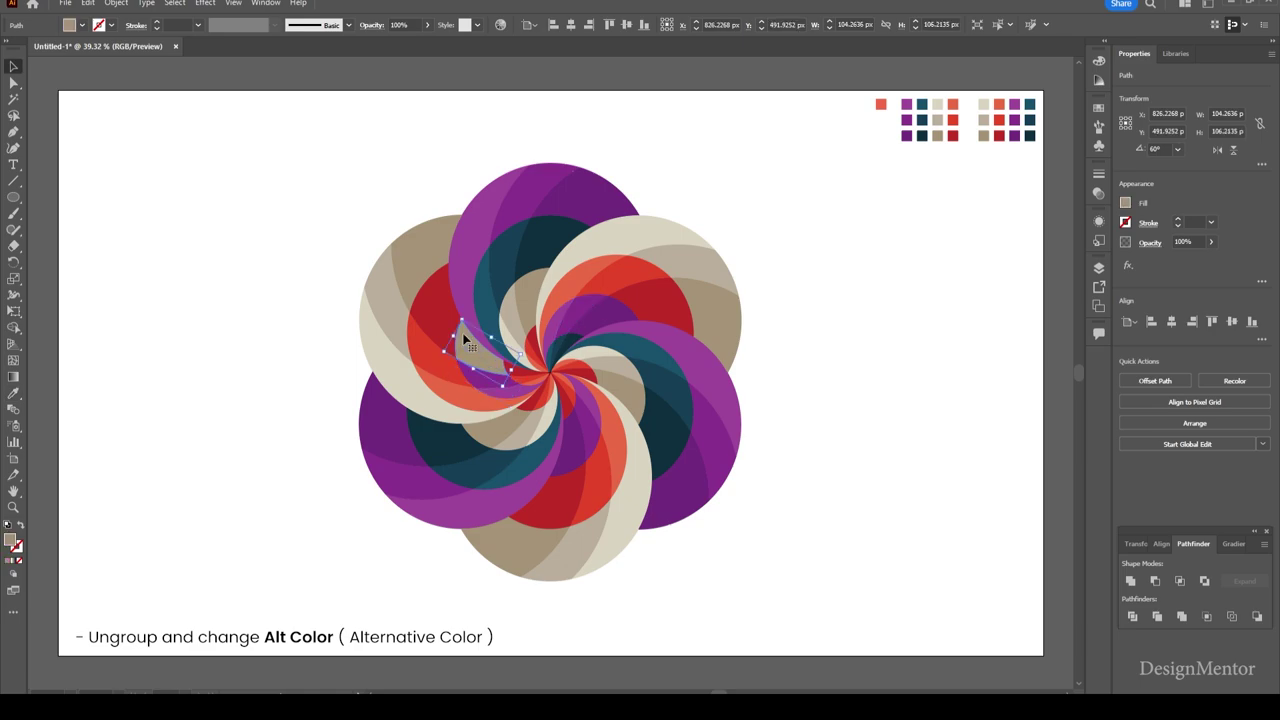
key("i")
left_click(600, 300)
key("v")
left_click(814, 334)
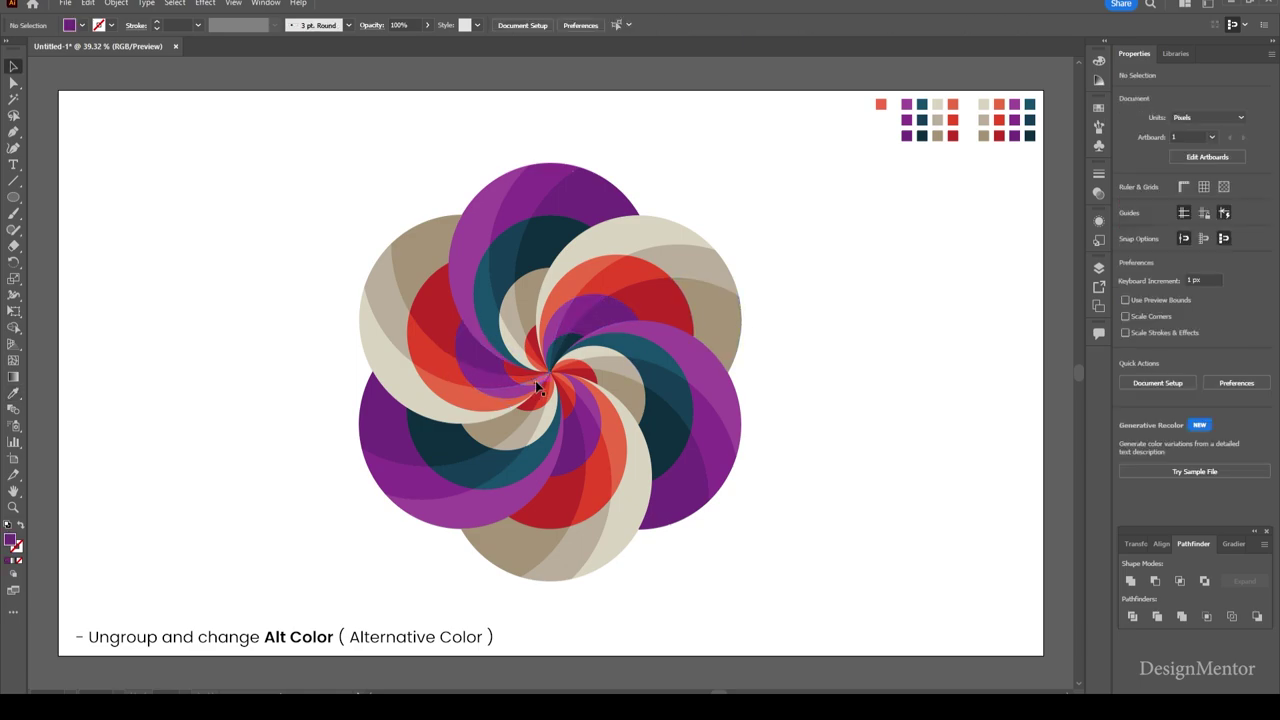
Give a red strip near the centre the dark teal palette colour.
left_click(538, 381)
key("i")
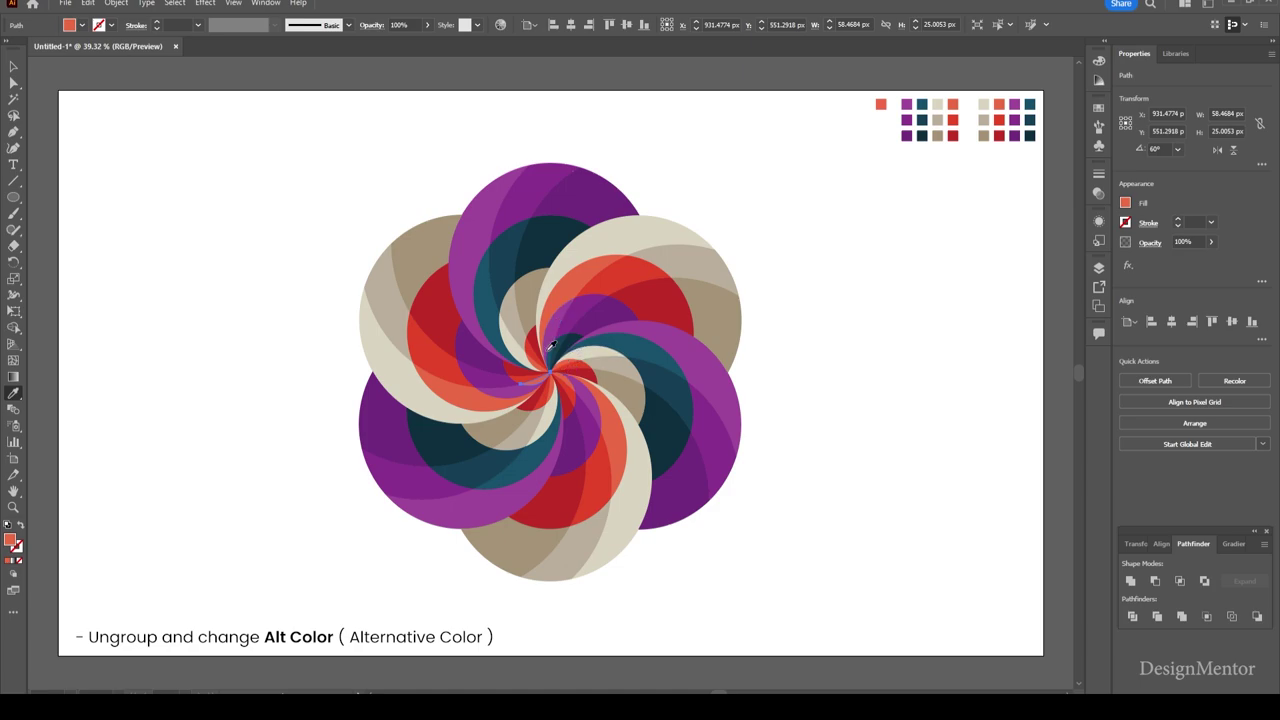
left_click(1026, 106)
key("v")
left_click(929, 297)
Fill another small centre strip with the dark navy palette swatch.
left_click(519, 381)
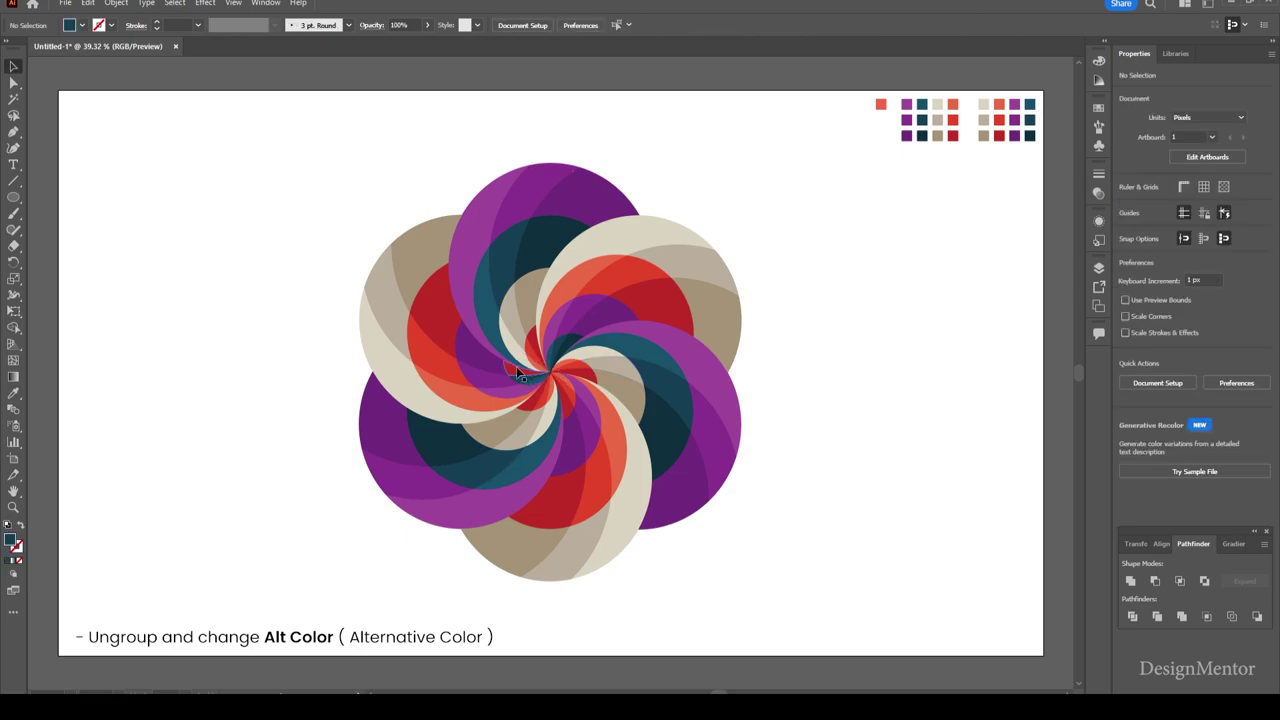
left_click(512, 364)
key("i")
left_click(1030, 136)
key("v")
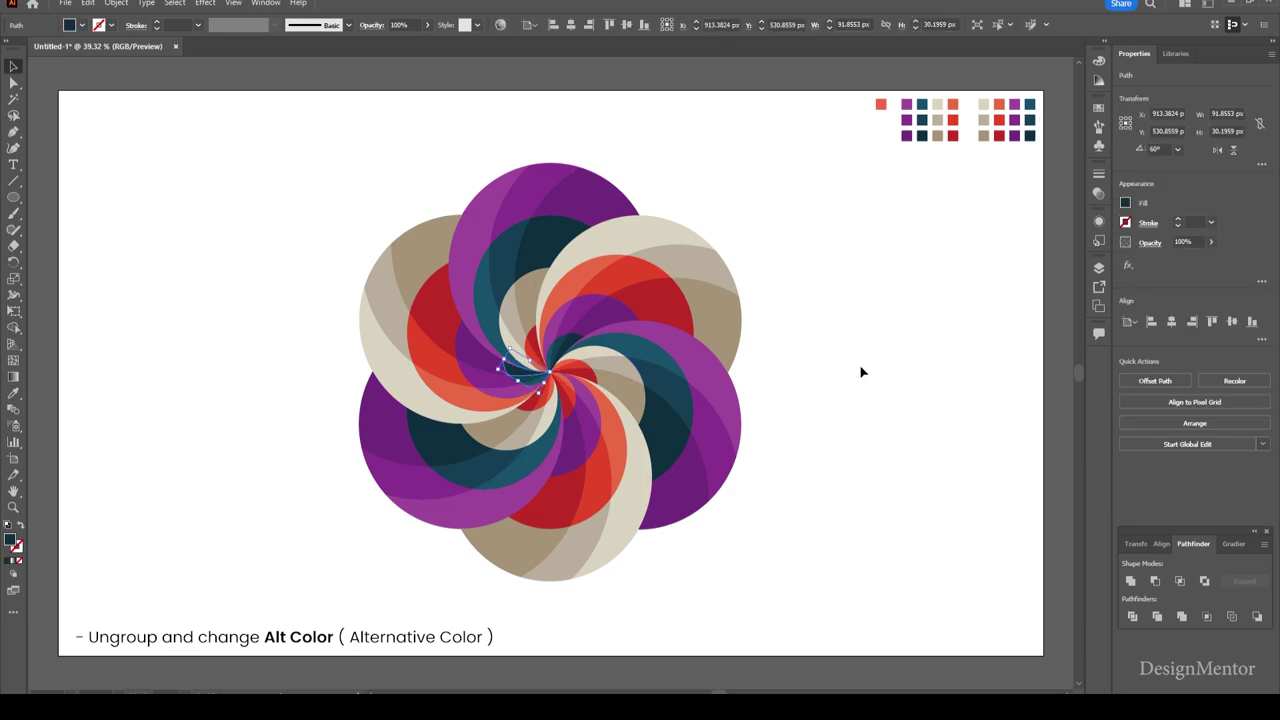
left_click(861, 372)
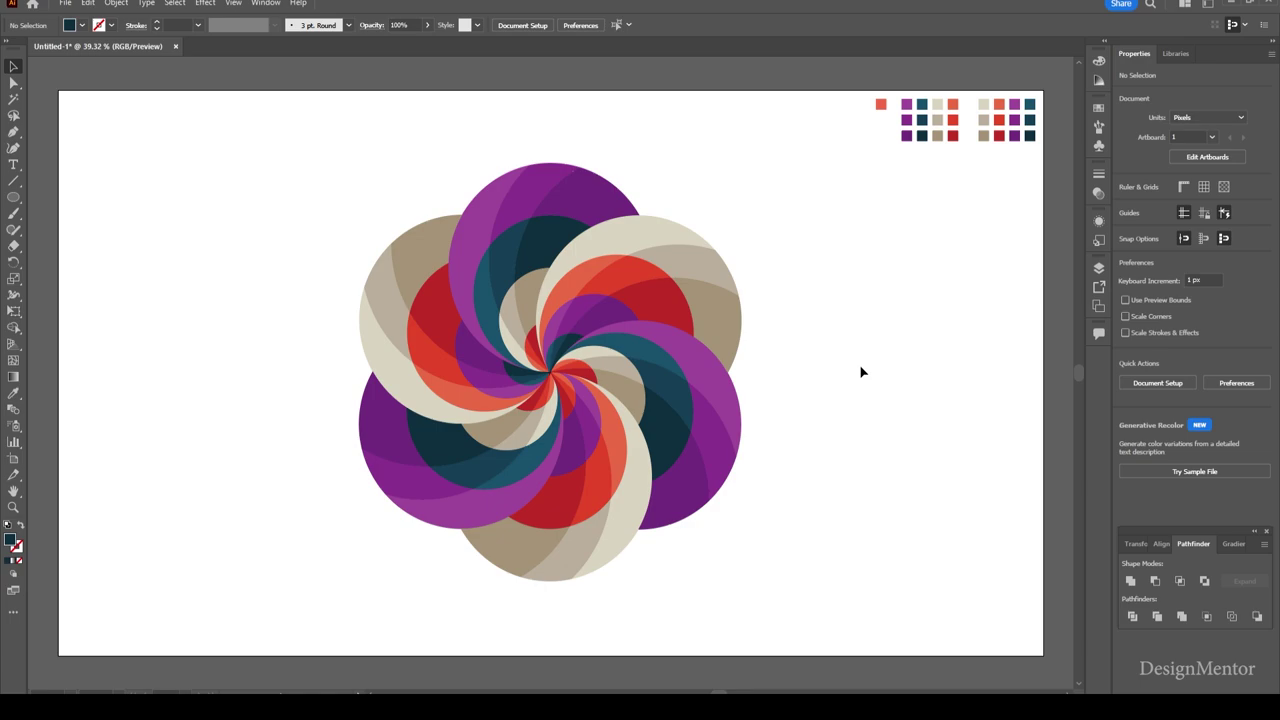
Recolour the first small red centre strip dark teal from the palette.
key("i")
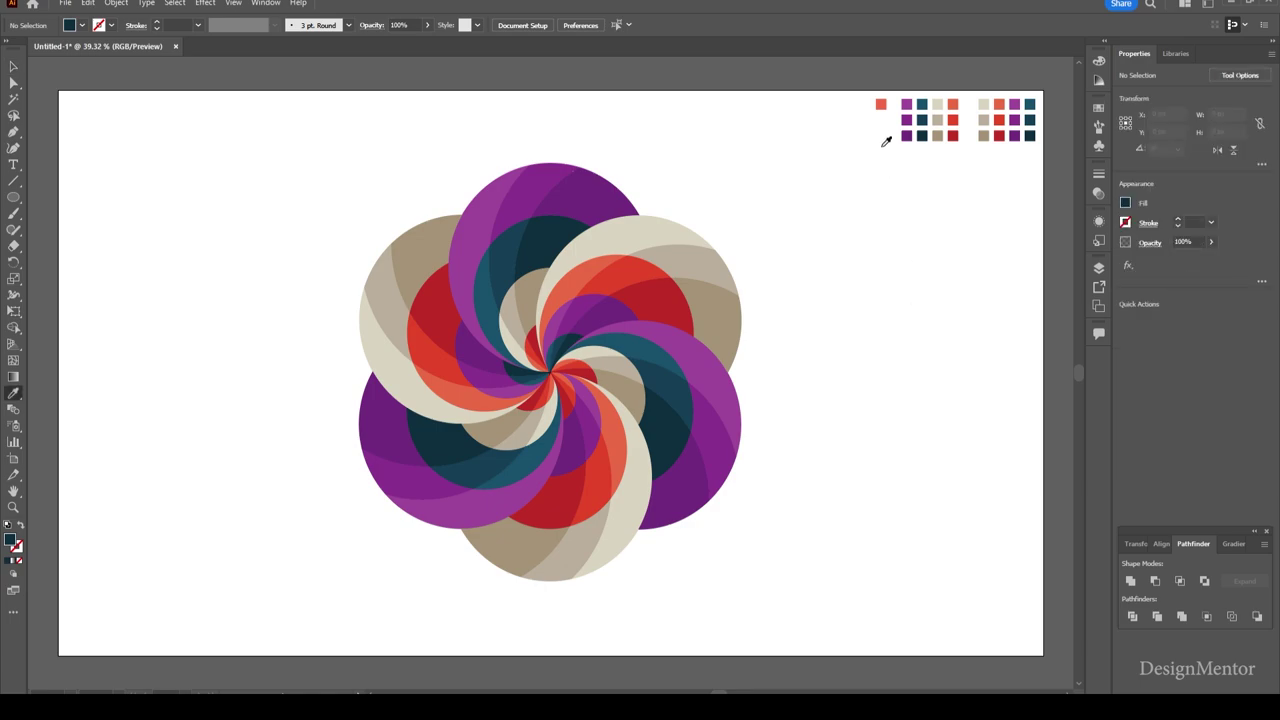
left_click(880, 104)
key("v")
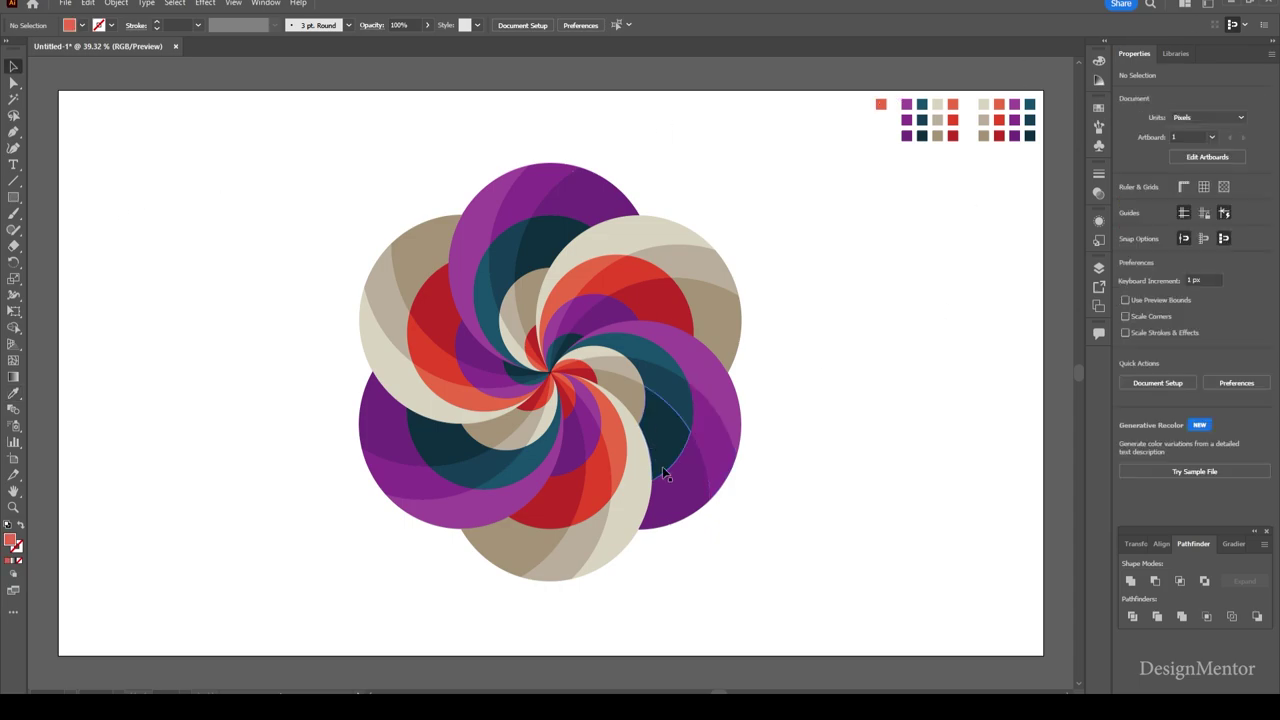
left_click(565, 379)
key("i")
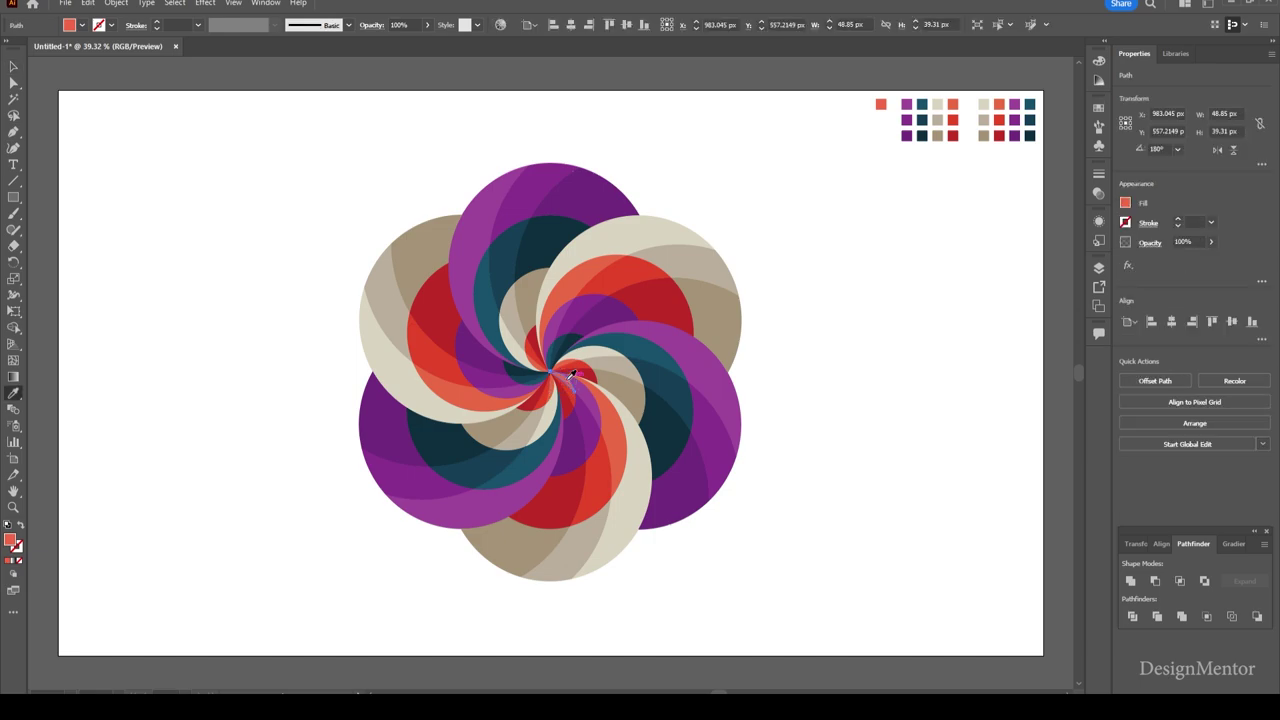
left_click(1030, 104)
key("v")
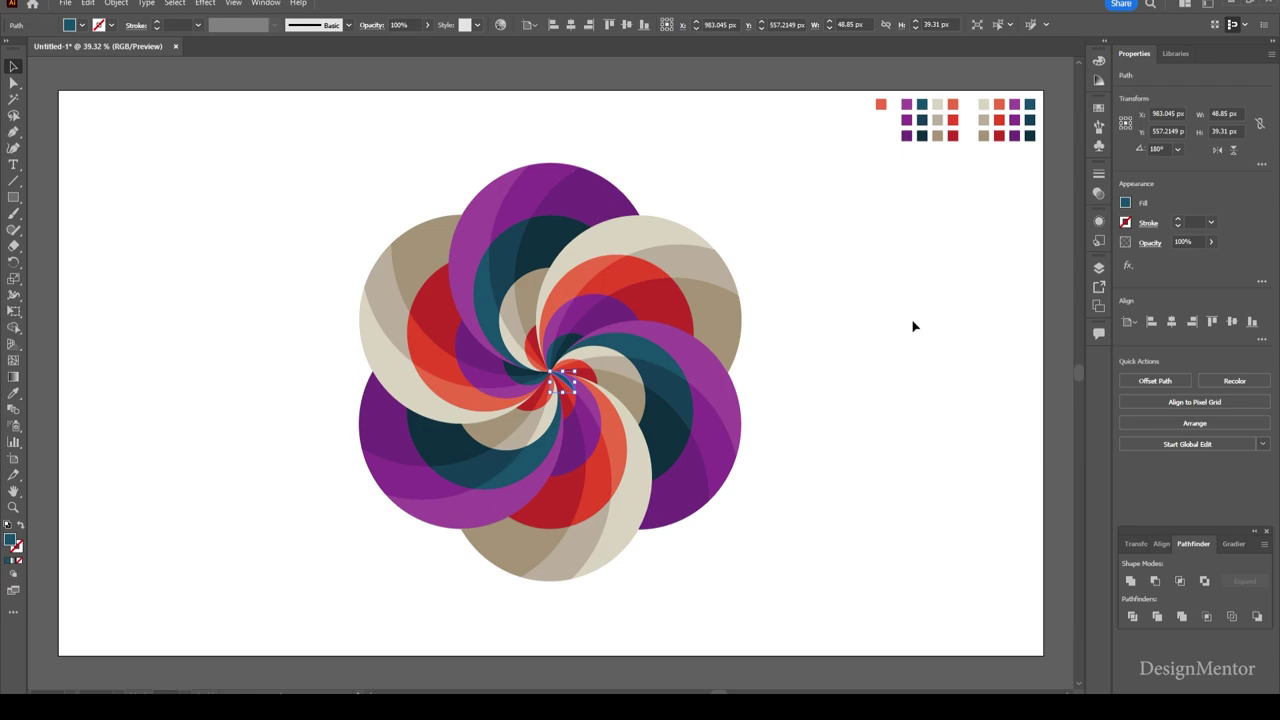
left_click(911, 326)
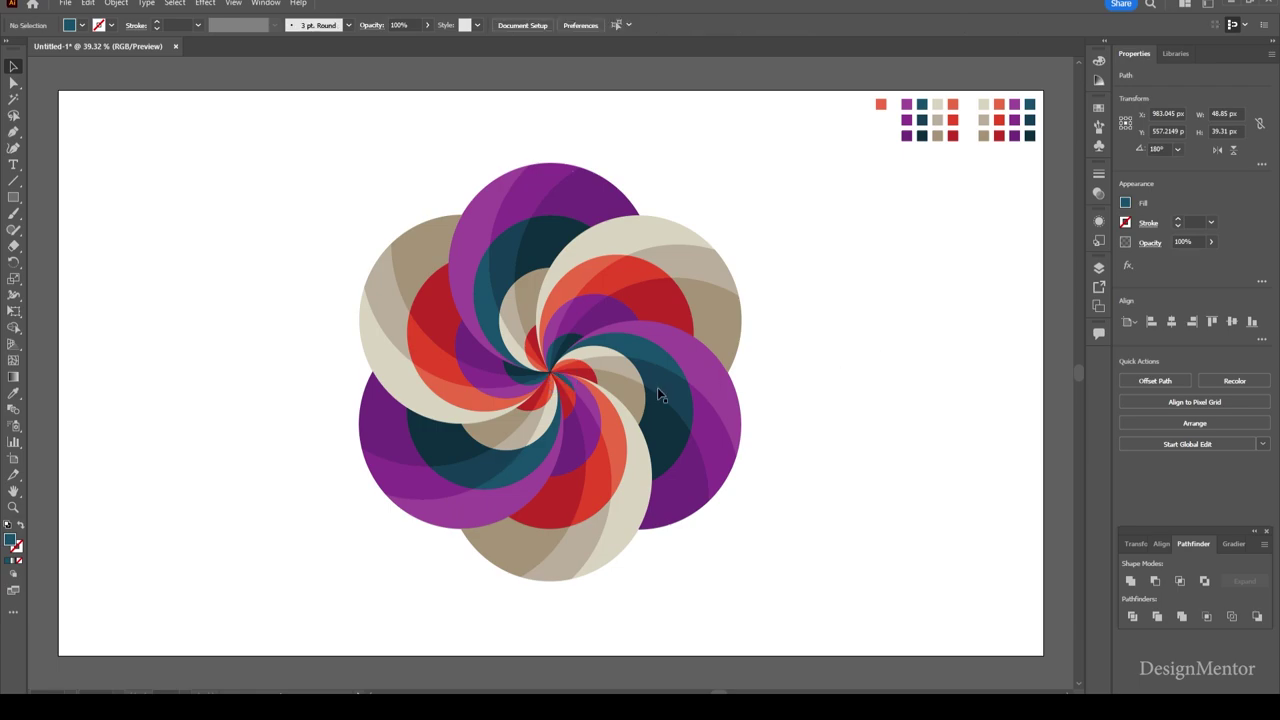
Recolour two more red centre strips dark teal from the palette.
left_click(569, 391)
key("i")
left_click(1031, 117)
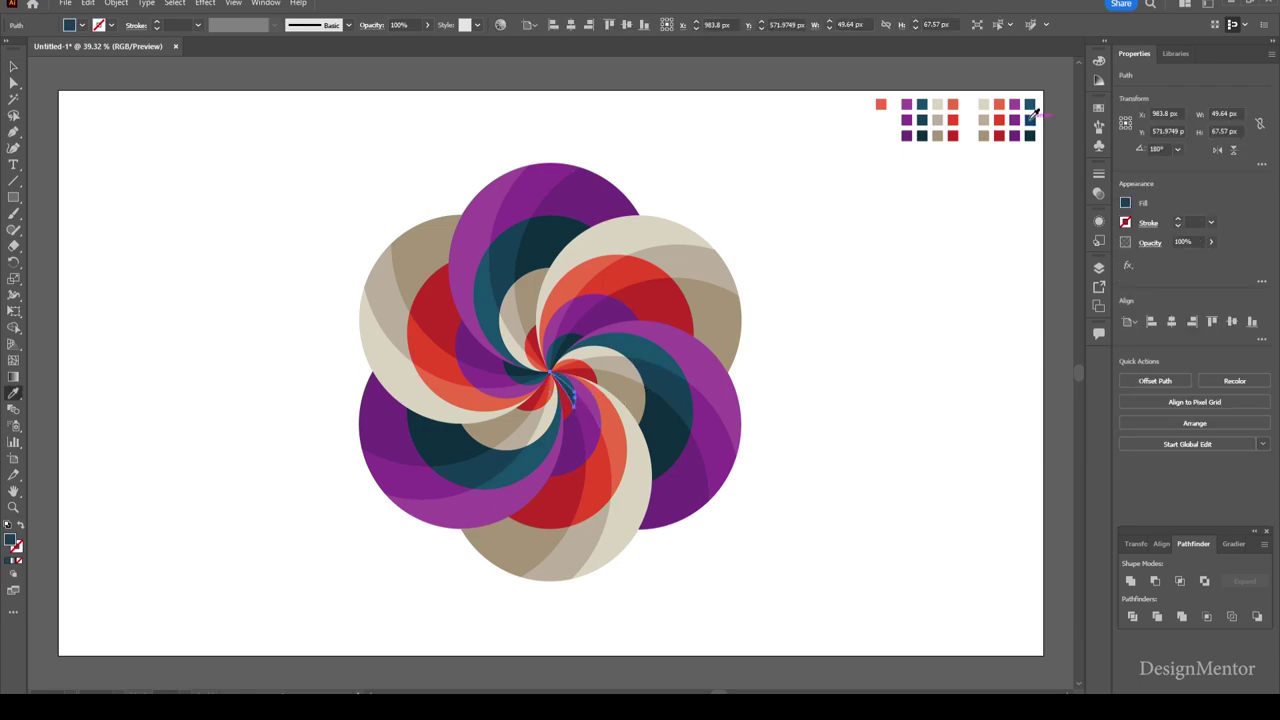
key("v")
left_click(904, 426)
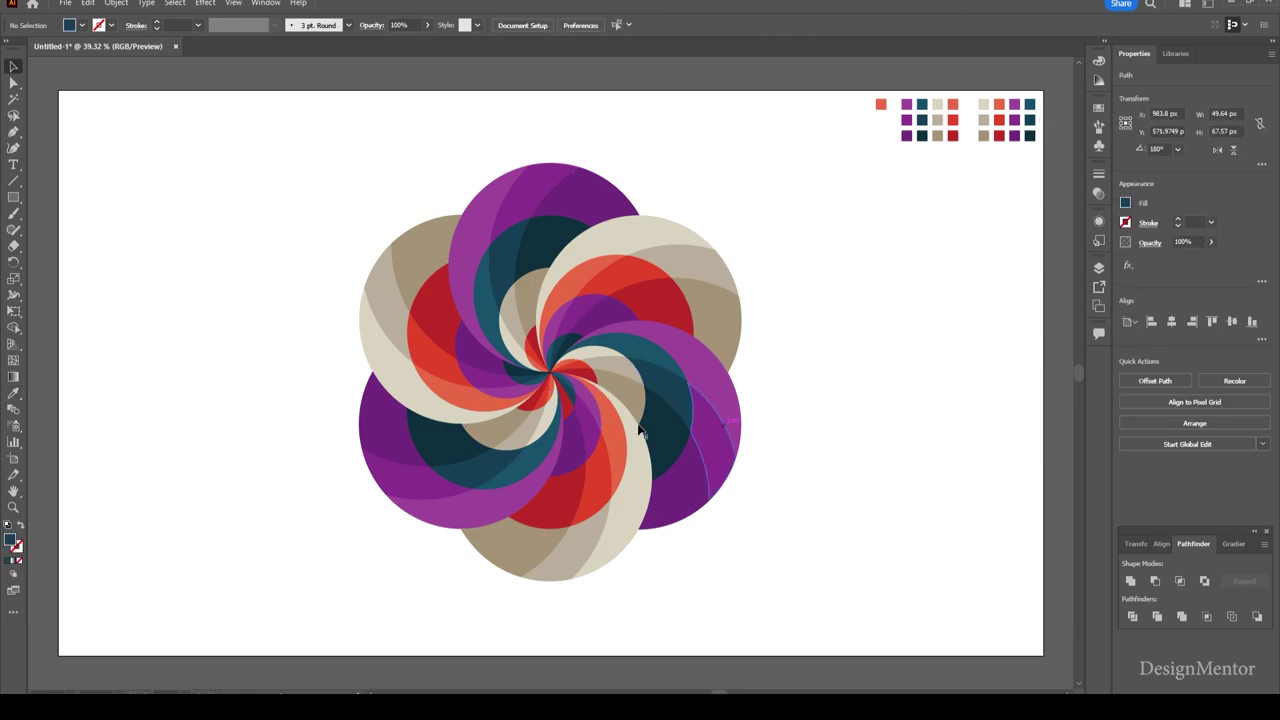
left_click(567, 404)
key("i")
left_click(1030, 136)
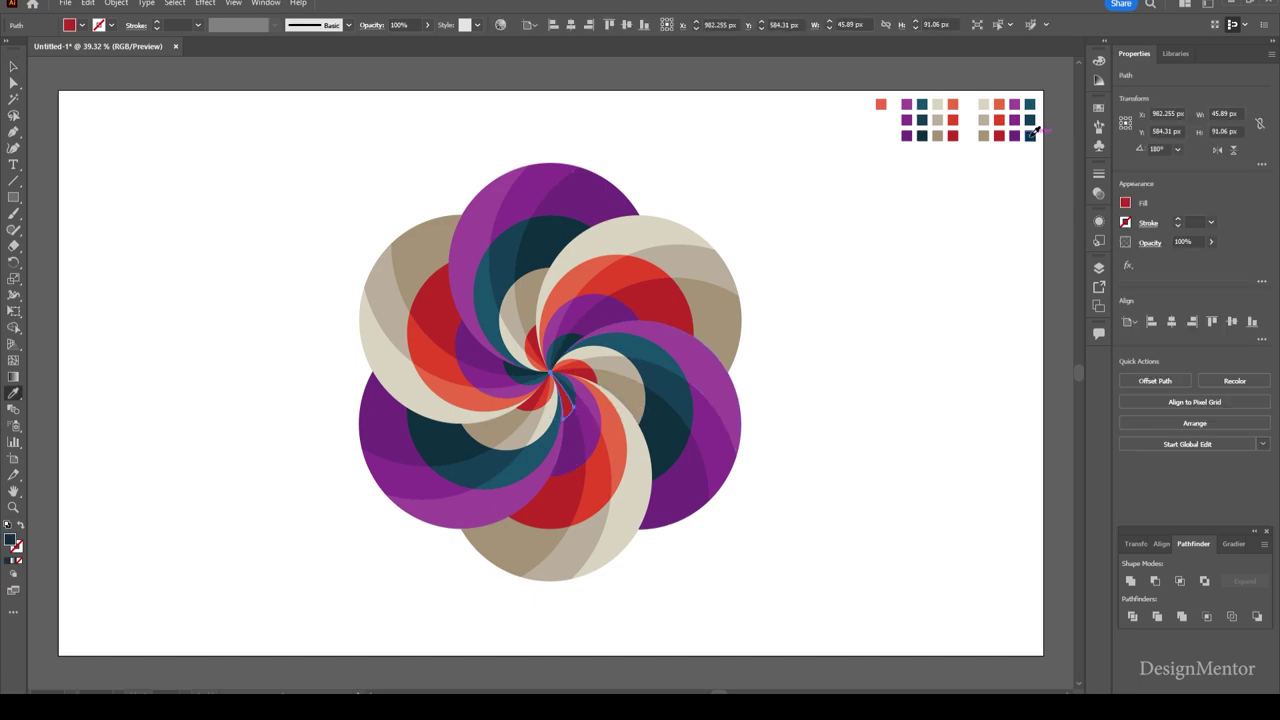
key("v")
left_click(836, 398)
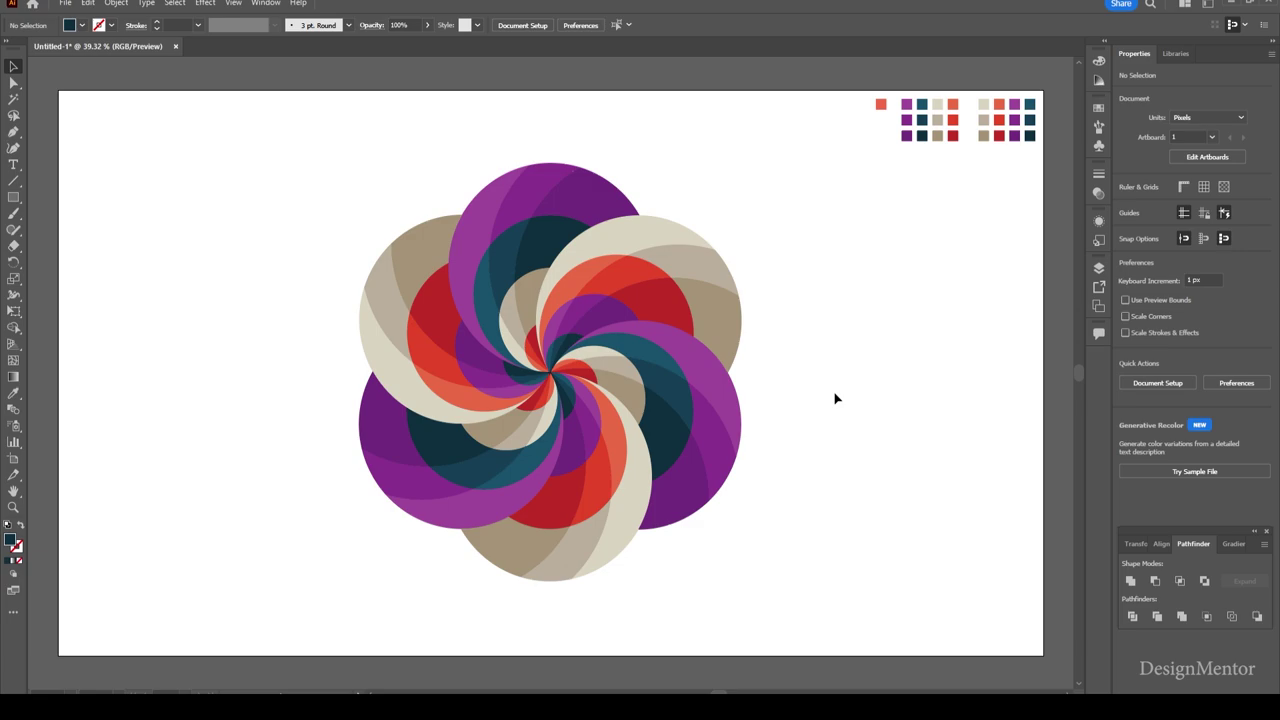
Draw an orange-red 1920 × 1080 px rectangle and centre it horizontally on the artboard.
key("i")
left_click(880, 104)
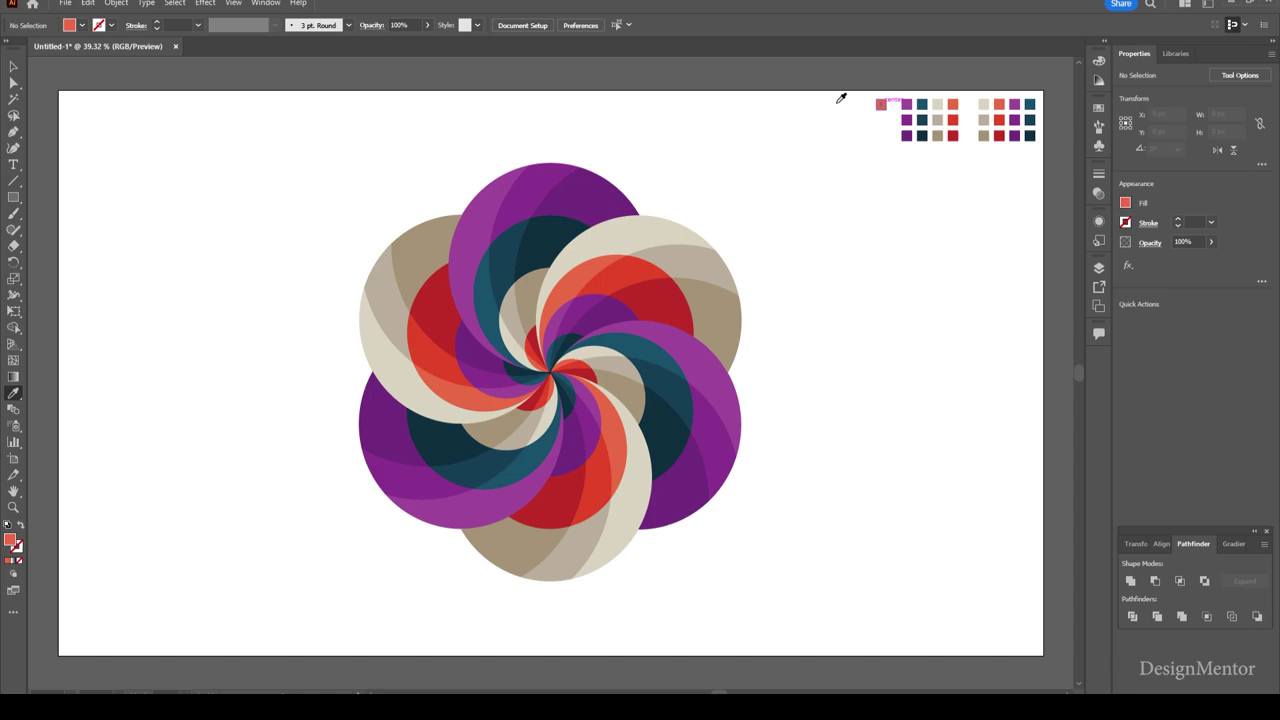
left_click_drag(13, 197, 67, 213)
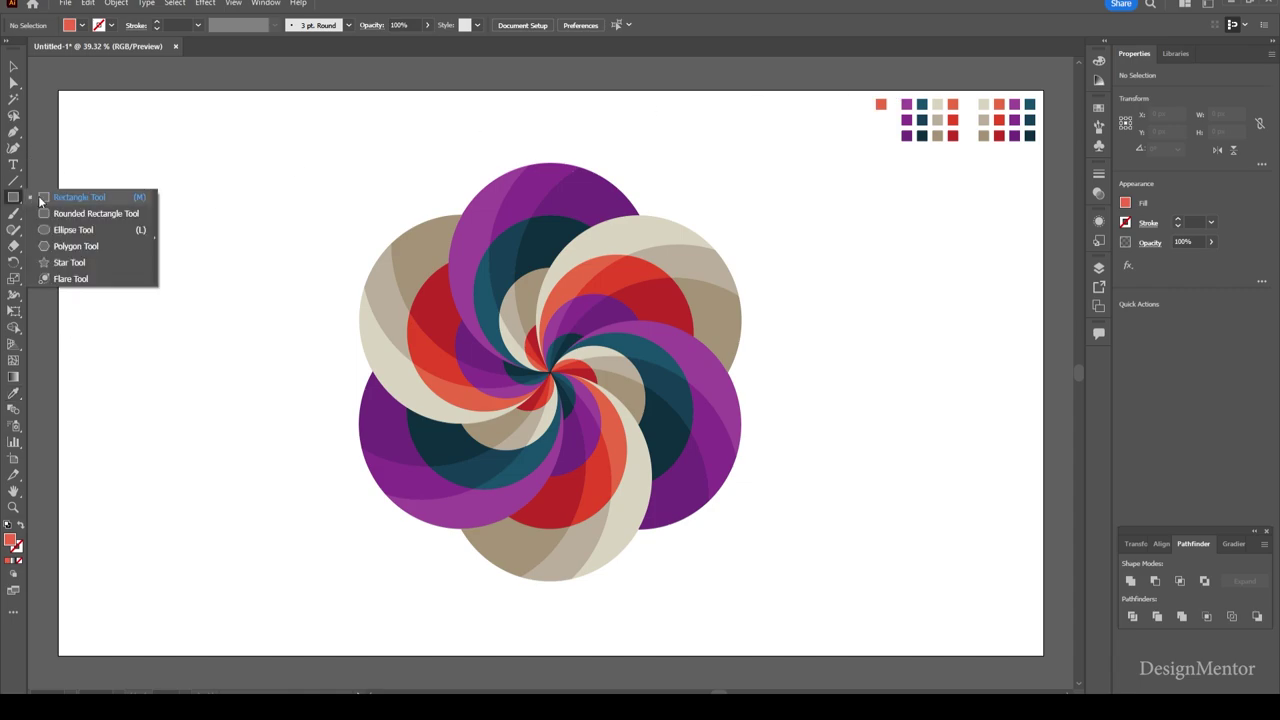
left_click(84, 197)
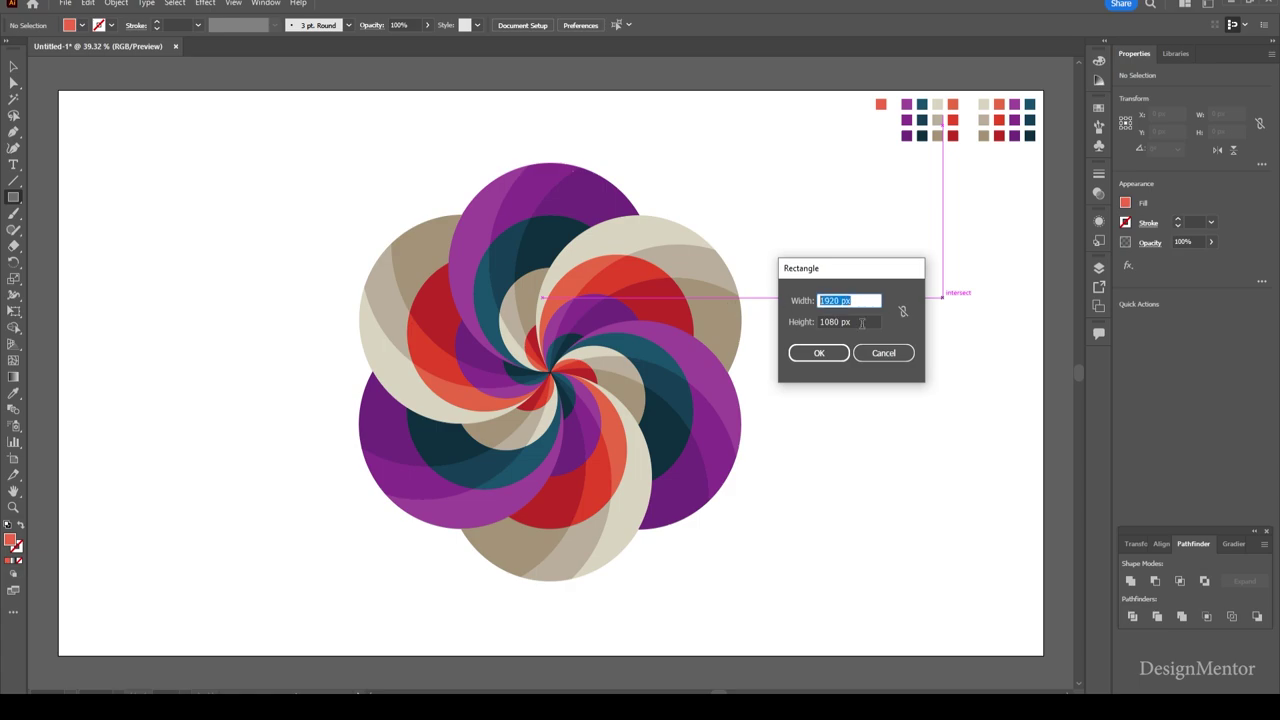
left_click(865, 321)
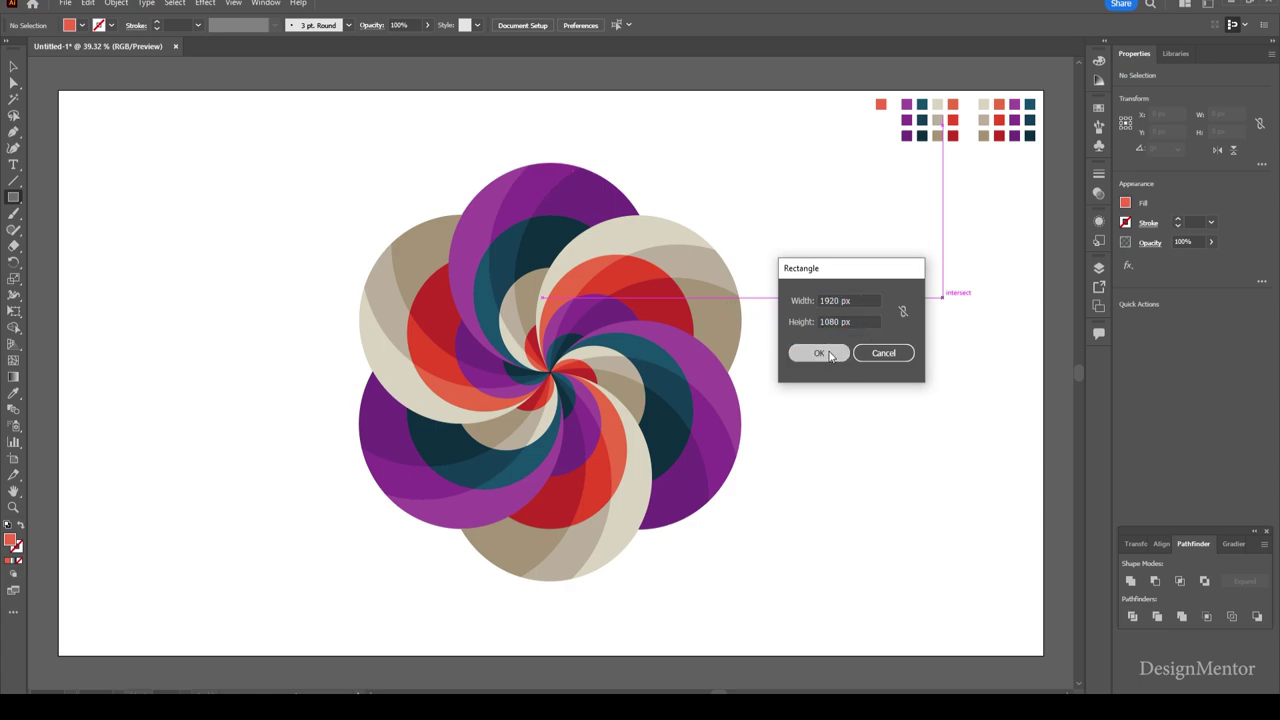
left_click(818, 352)
left_click(1172, 322)
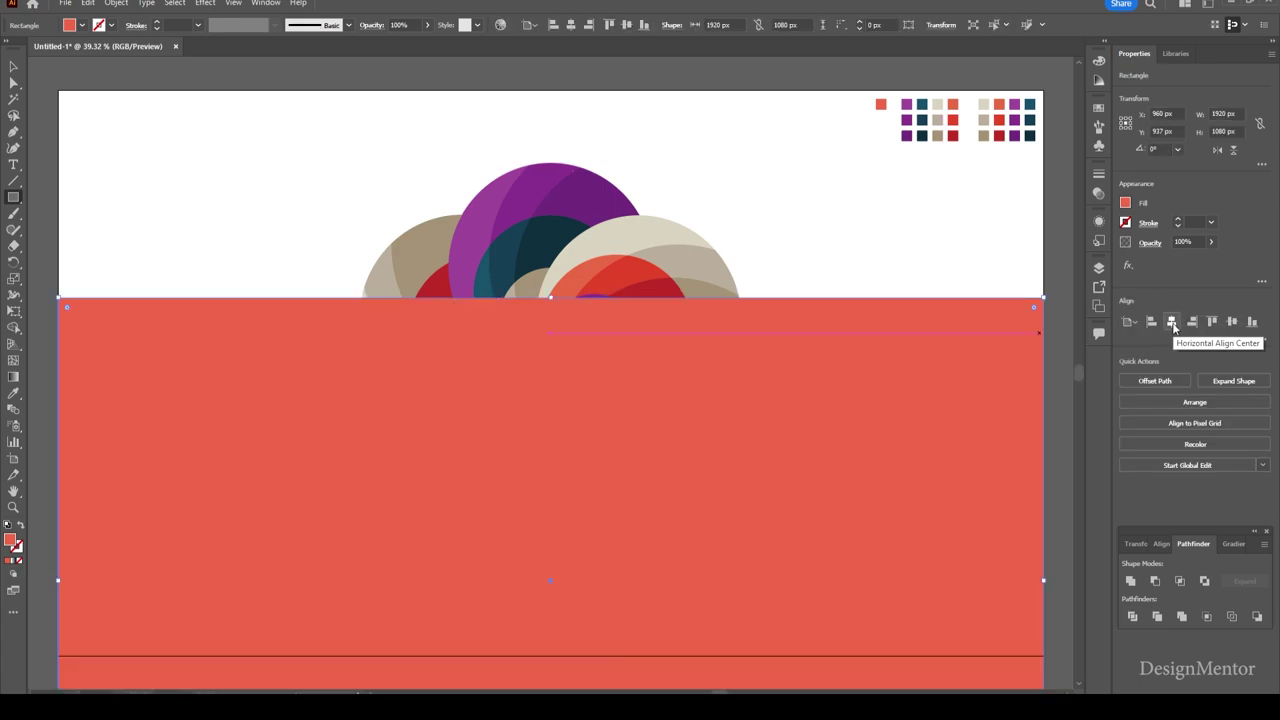
Send the coral rectangle to the back, centre it vertically, and lock it.
key("v")
right_click(927, 341)
mouse_move(965, 631)
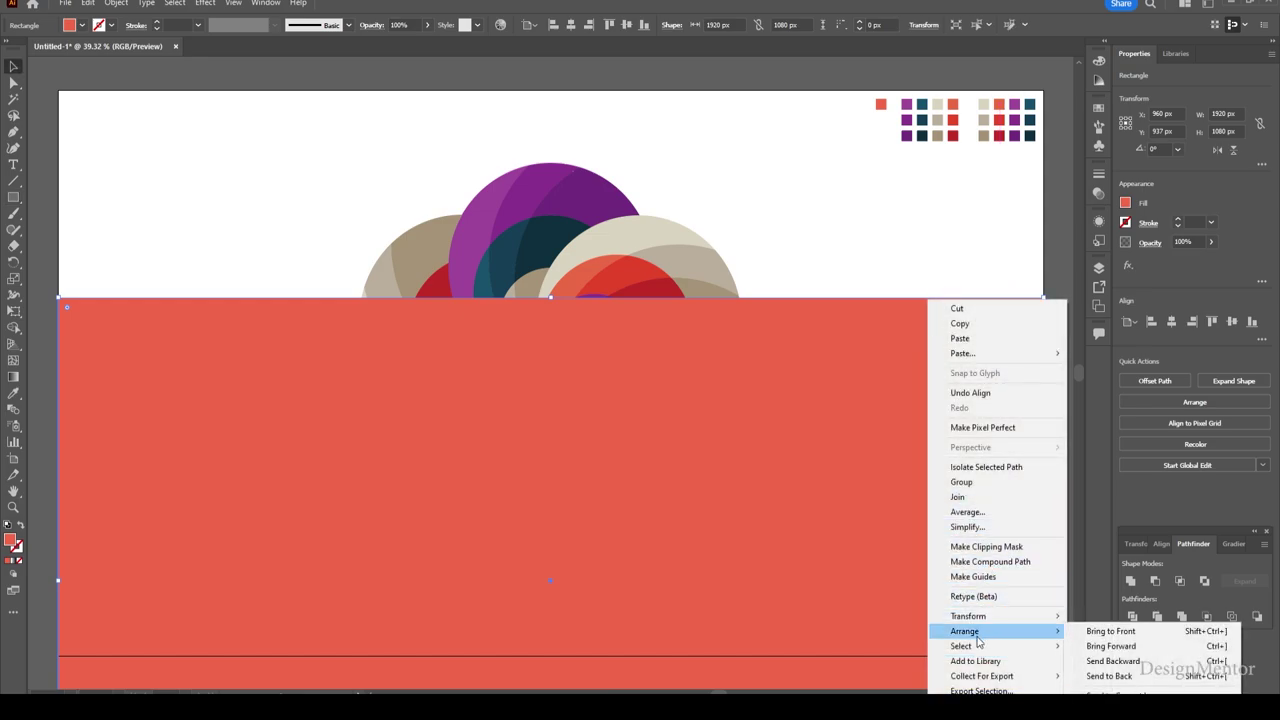
left_click(1110, 676)
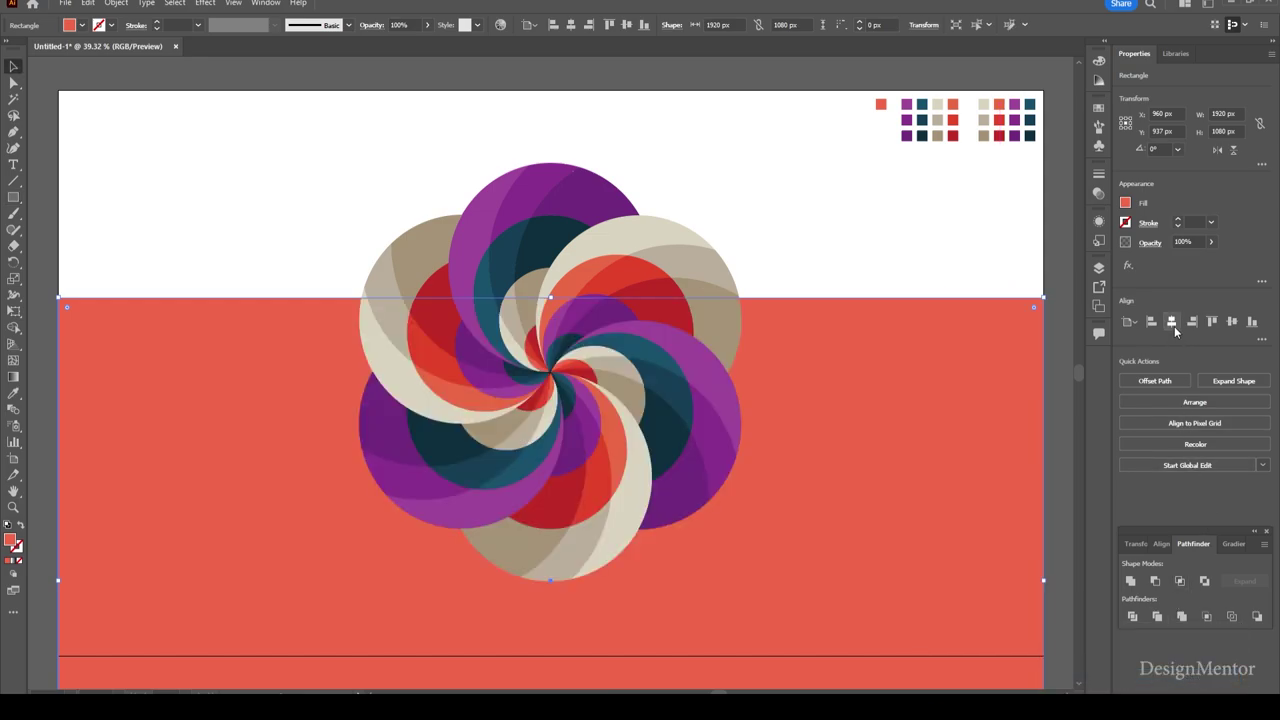
left_click(1232, 321)
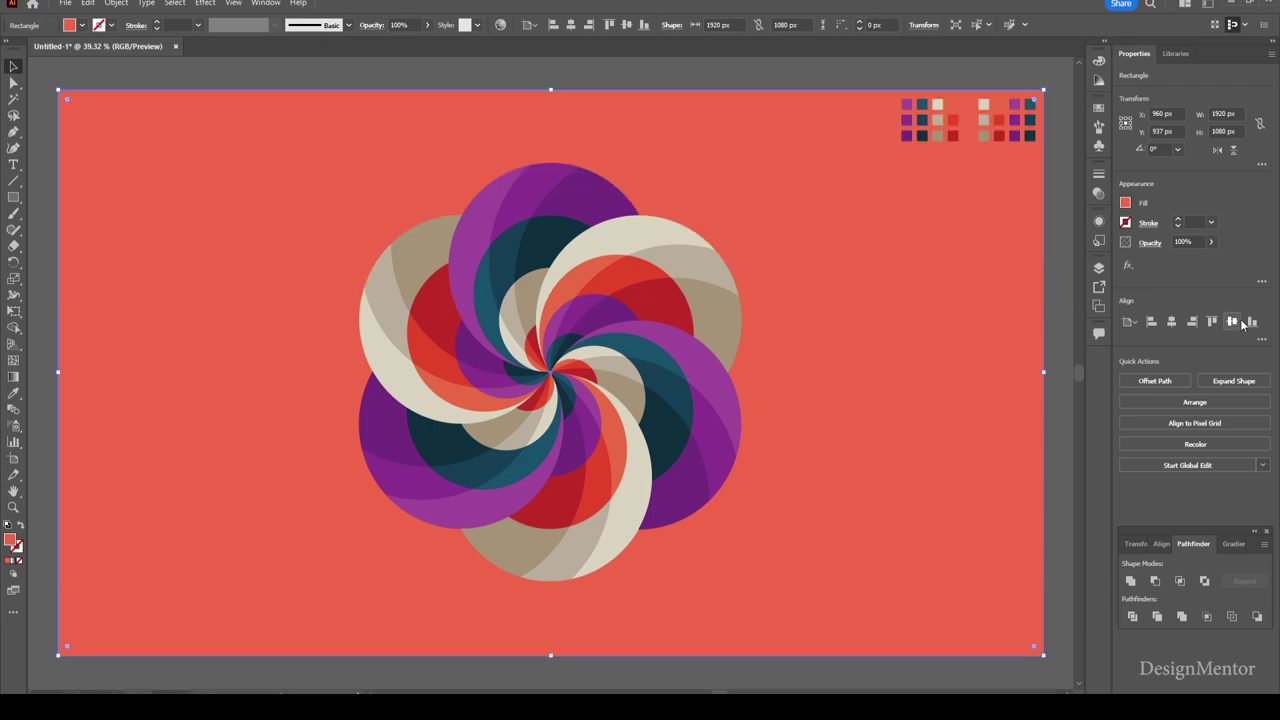
left_click(116, 4)
mouse_move(133, 112)
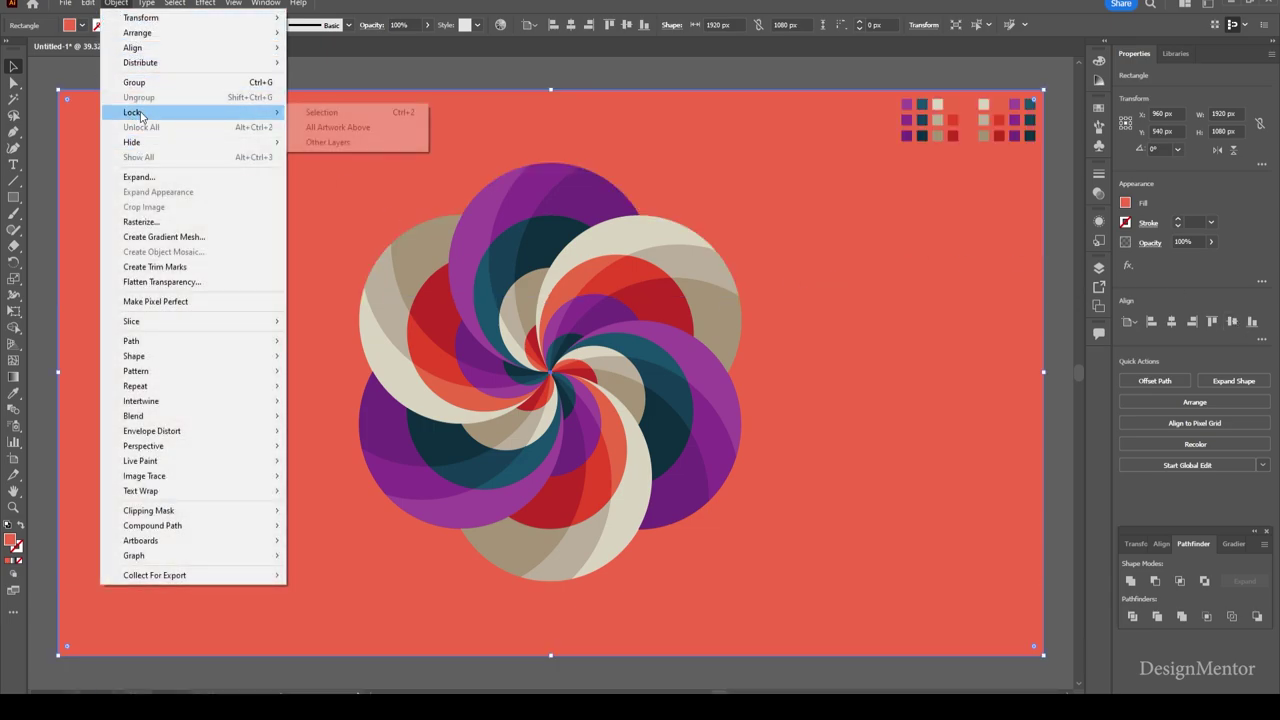
left_click(309, 113)
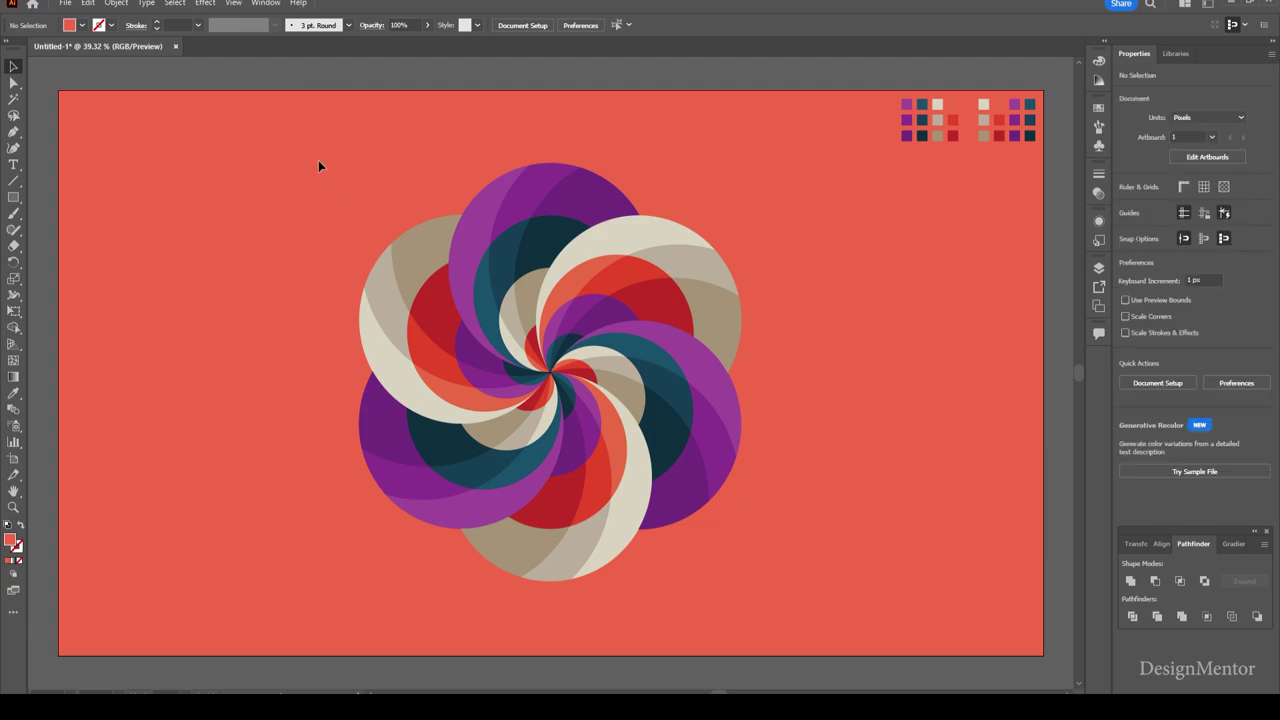
Group all flower shapes, scale them up to about 957 × 1024 px, and delete the swatches.
key("ctrl+a")
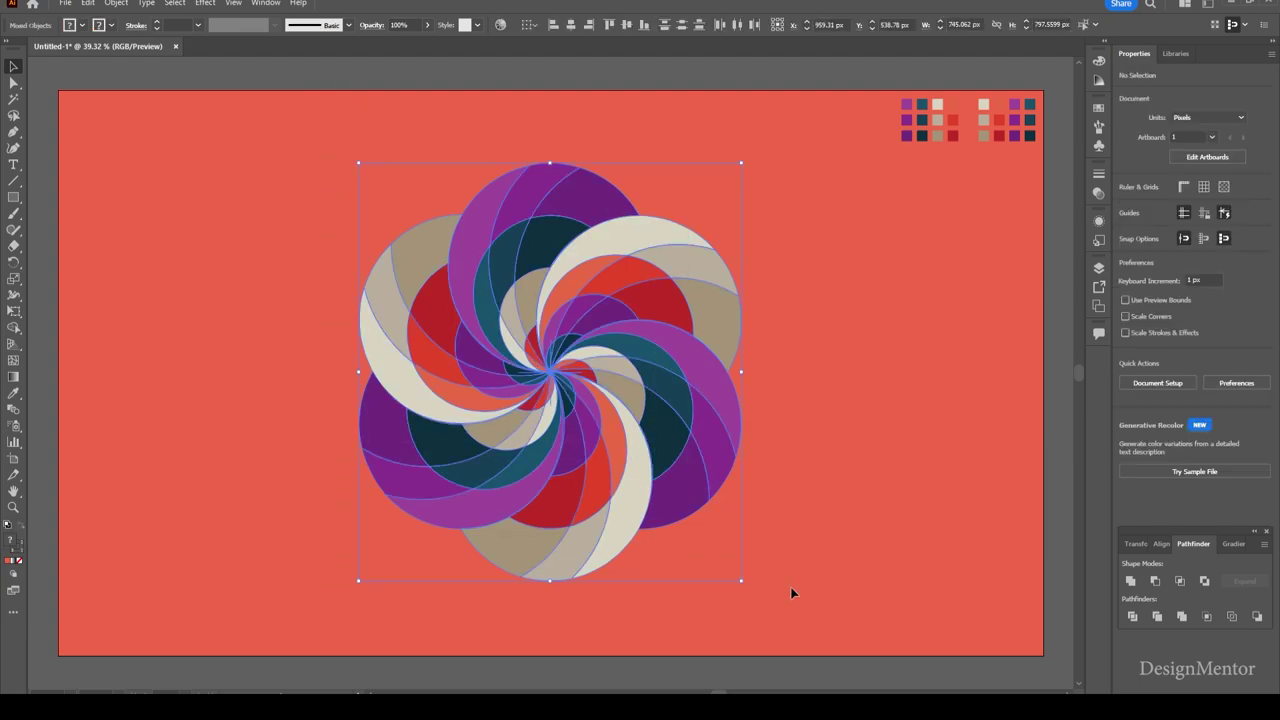
right_click(623, 283)
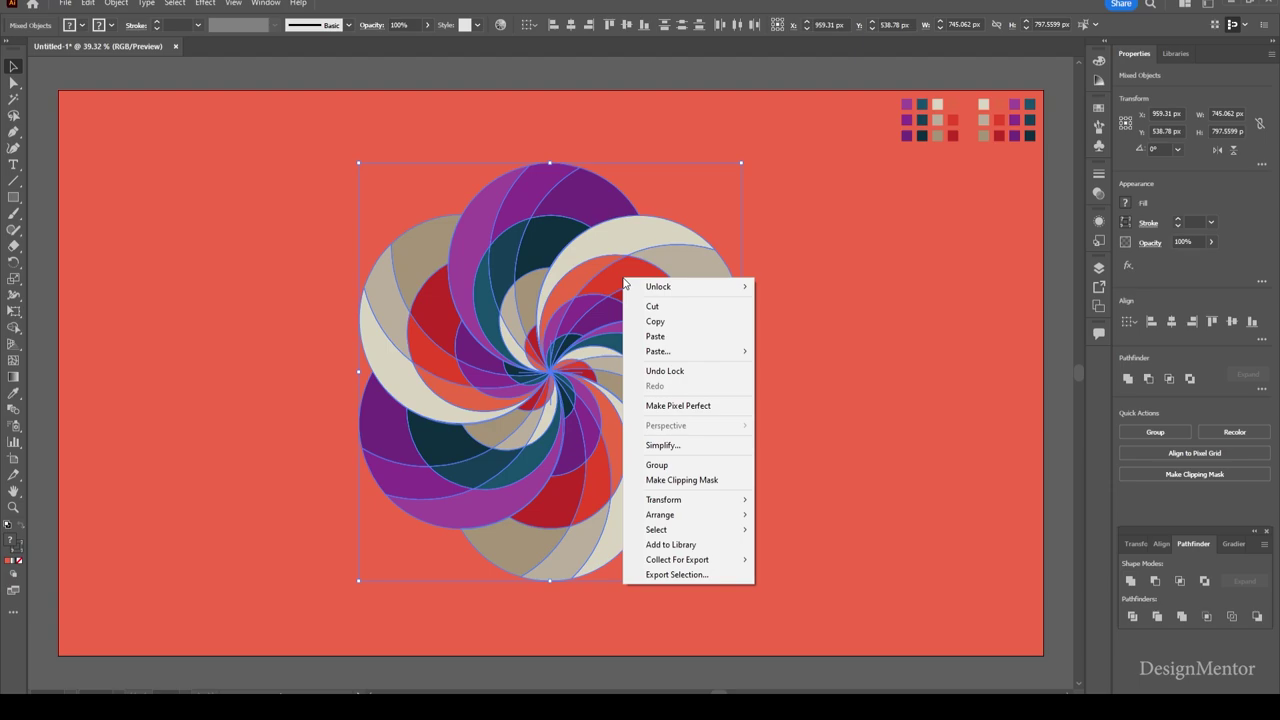
left_click(656, 465)
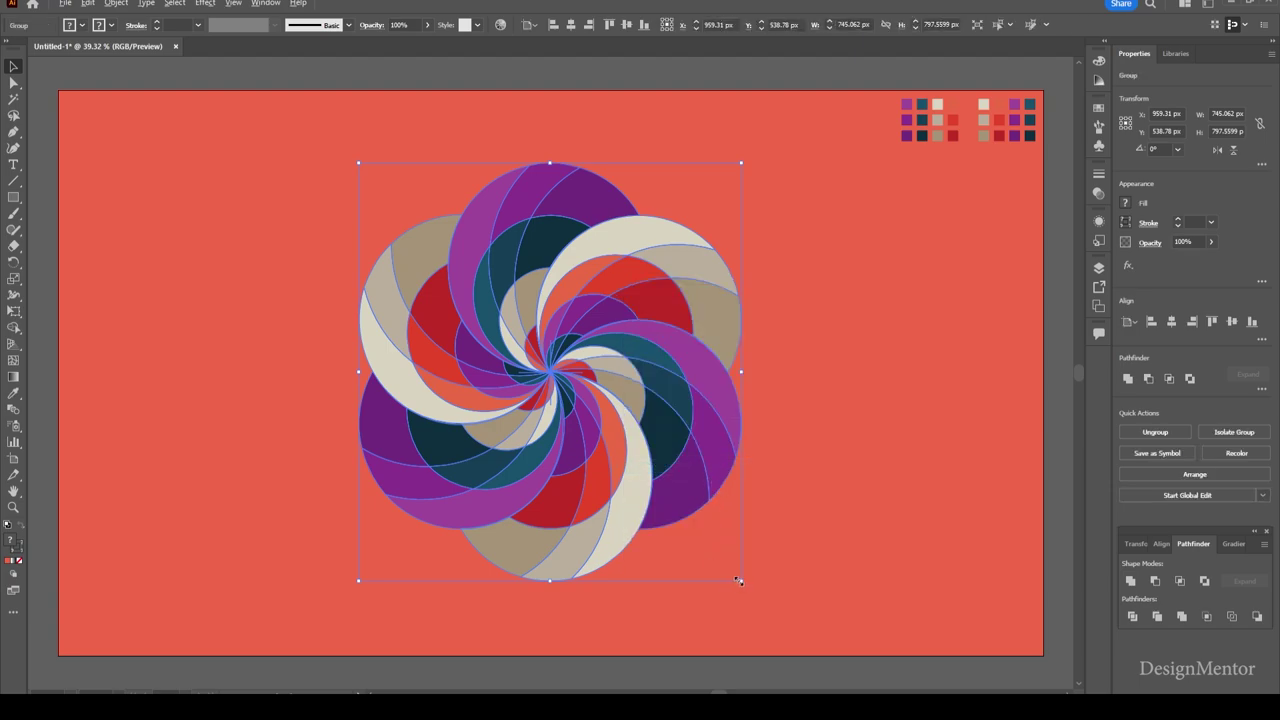
left_click_drag(739, 580, 810, 637)
left_click(881, 565)
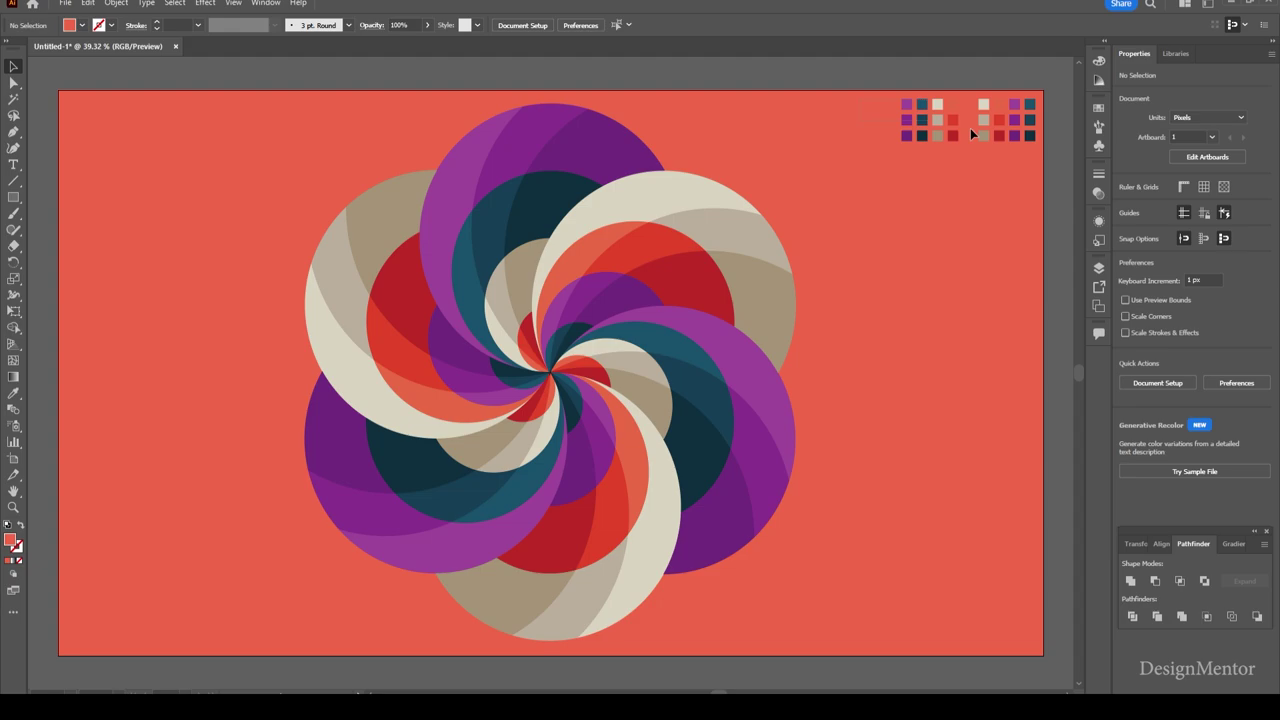
left_click(1038, 158)
key("Delete")
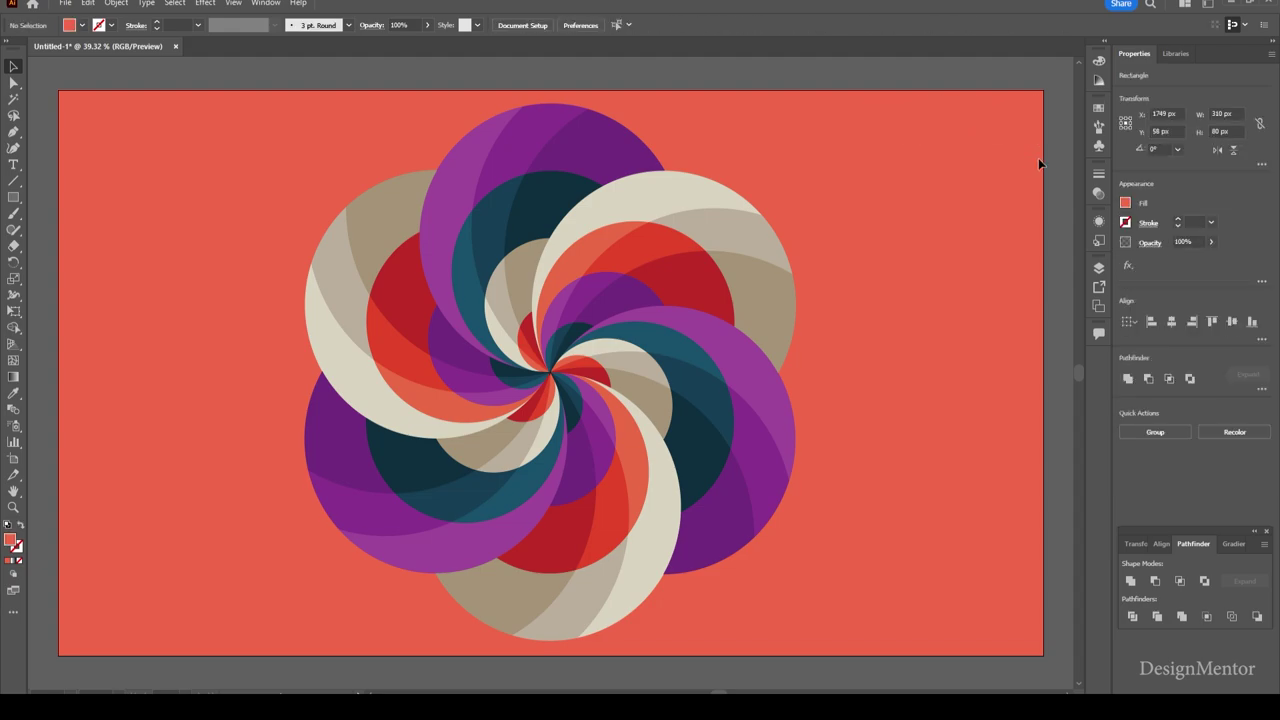